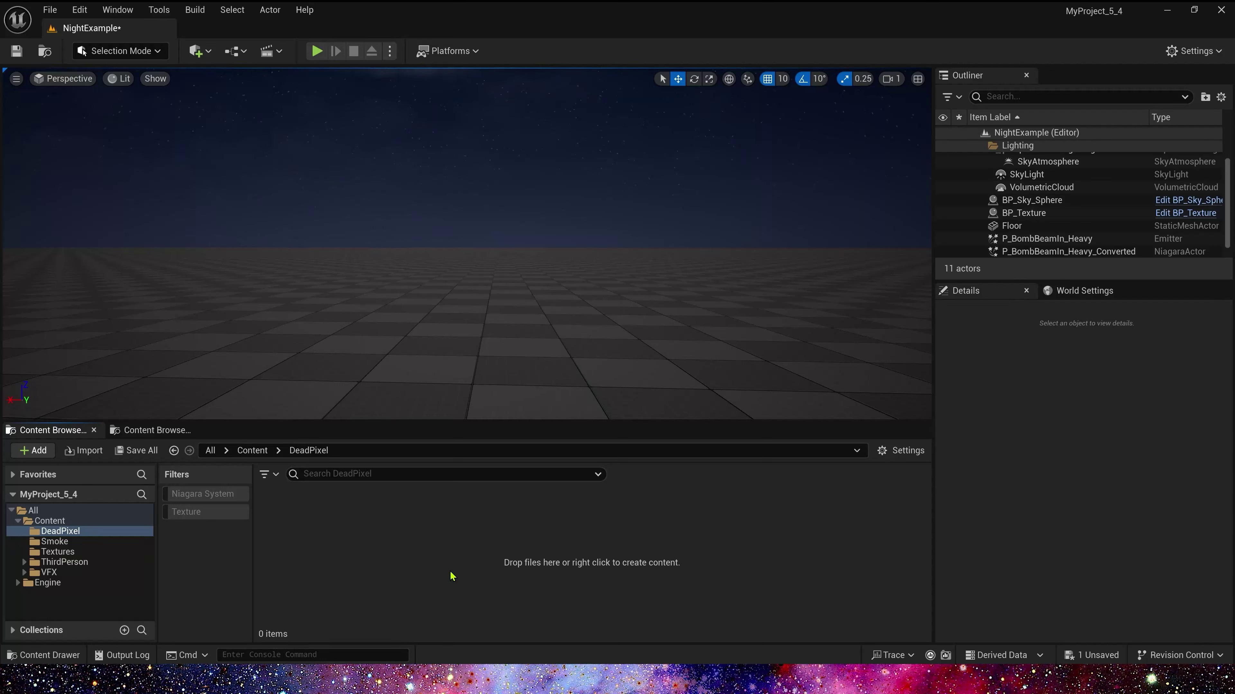
# - Create an Actor Blueprint Class named BP_Draw in the DeadPixel folder
pyautogui.rightClick(368, 536)
pyautogui.click(467, 200)
pyautogui.click(510, 253)
pyautogui.write('BP_Dra')
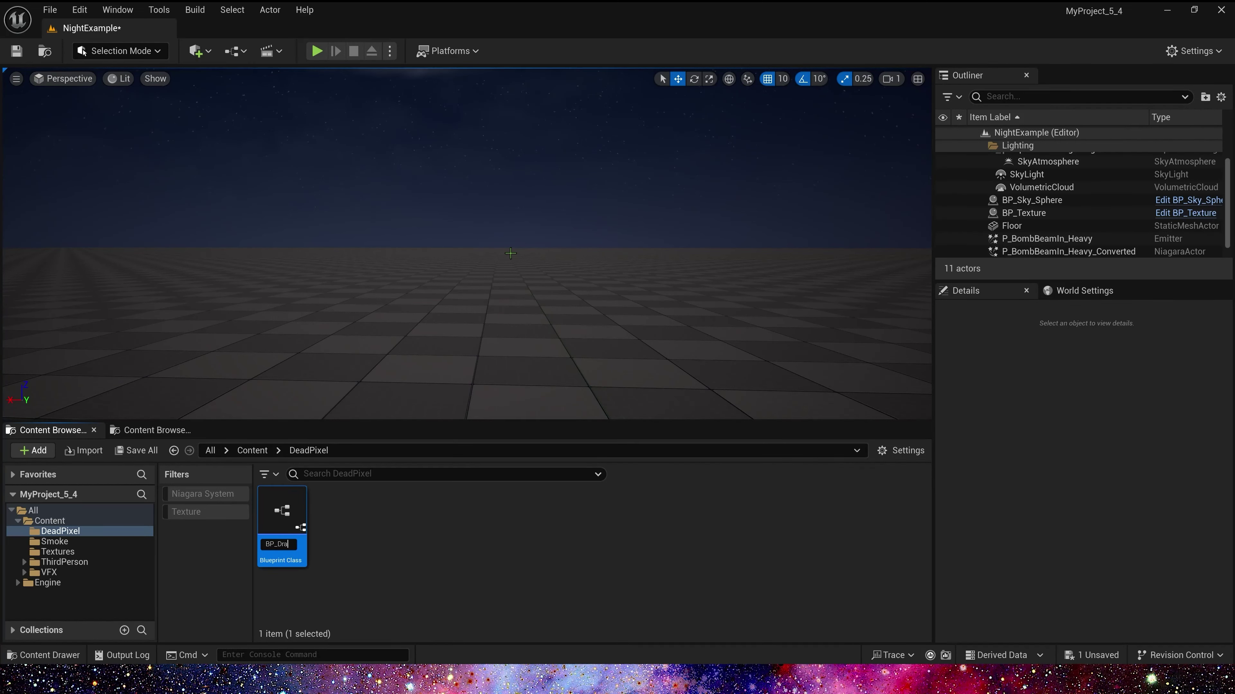
pyautogui.write('w')
pyautogui.press('Return')
# - Create a new material named M_Draw
pyautogui.rightClick(426, 539)
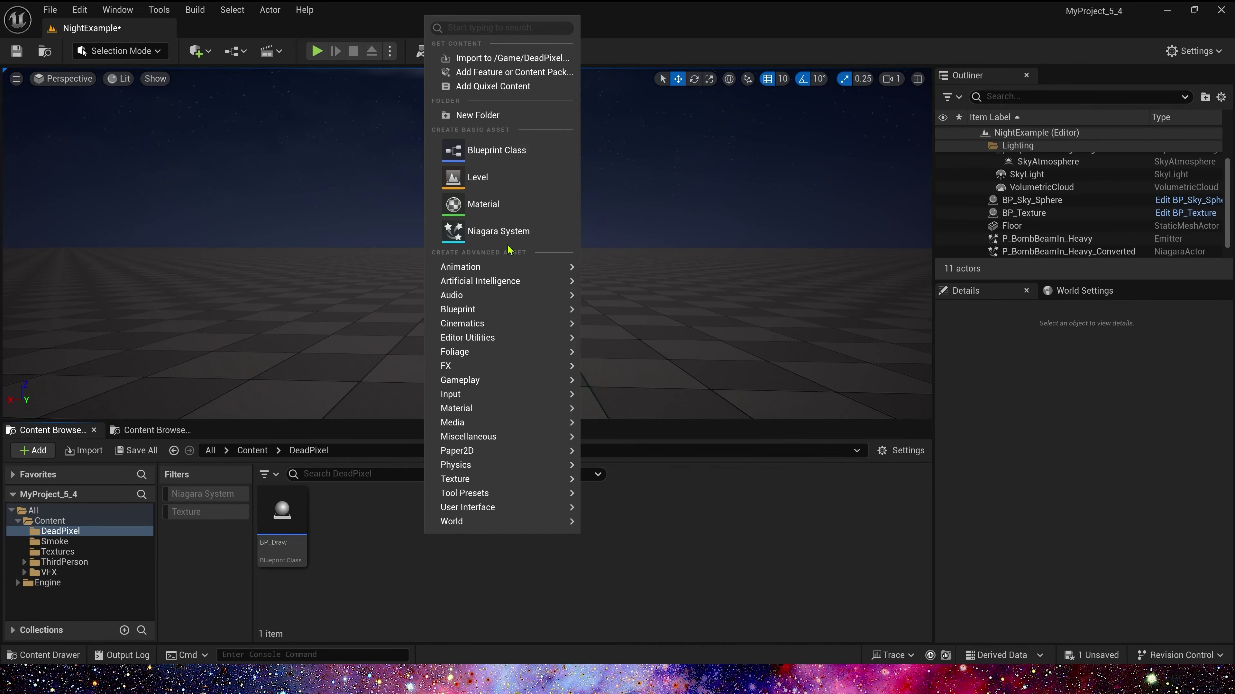
pyautogui.click(501, 202)
pyautogui.write('M_Draw')
pyautogui.press('Return')
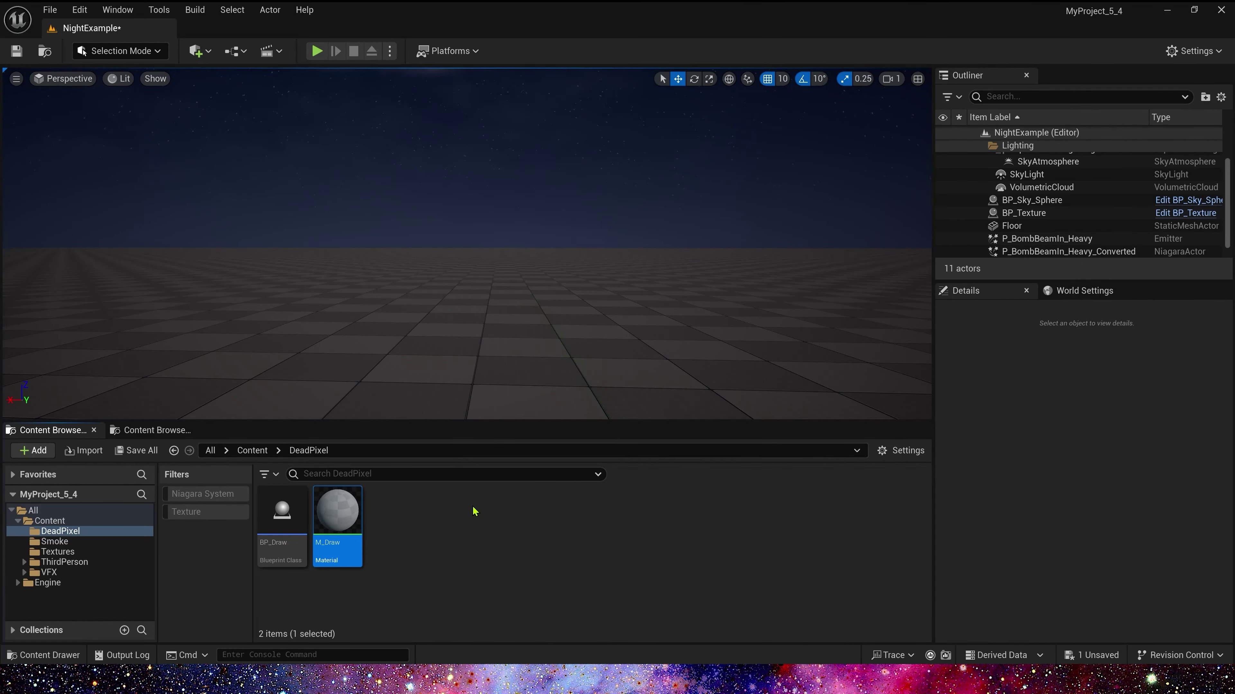
# - Create a Render Target texture named RT_Draw
pyautogui.rightClick(472, 509)
pyautogui.moveTo(517, 613)
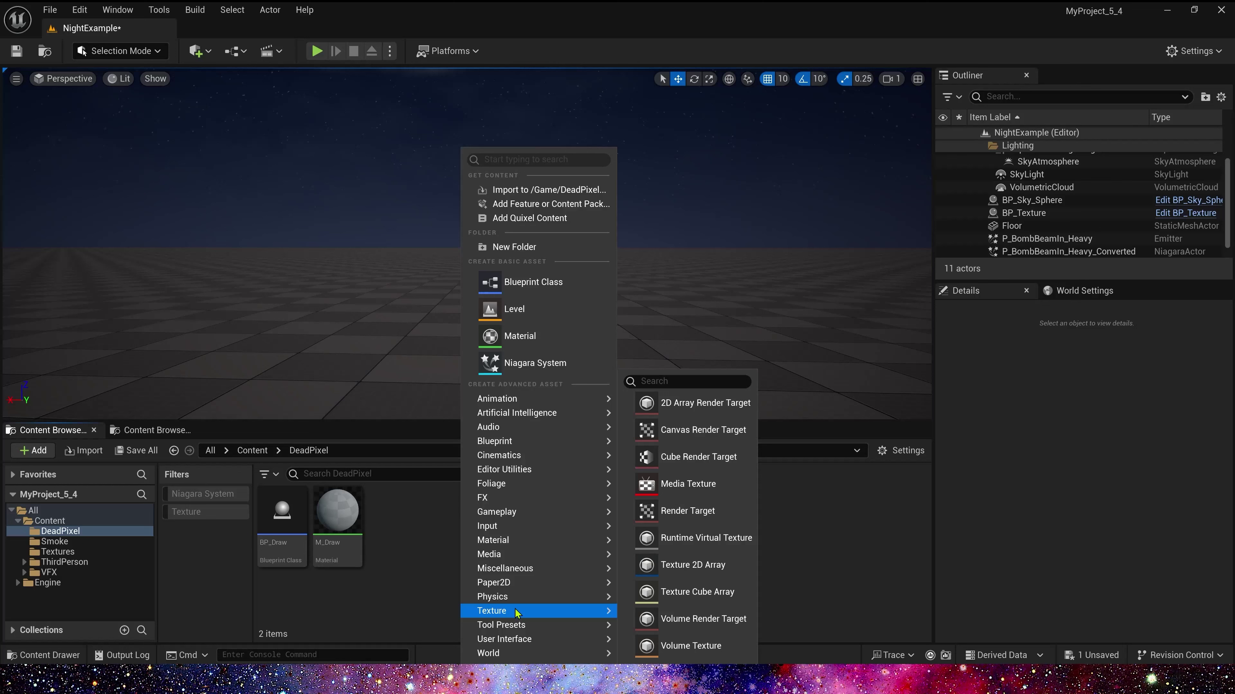
pyautogui.click(685, 510)
pyautogui.write('RT_Draw')
pyautogui.press('Return')
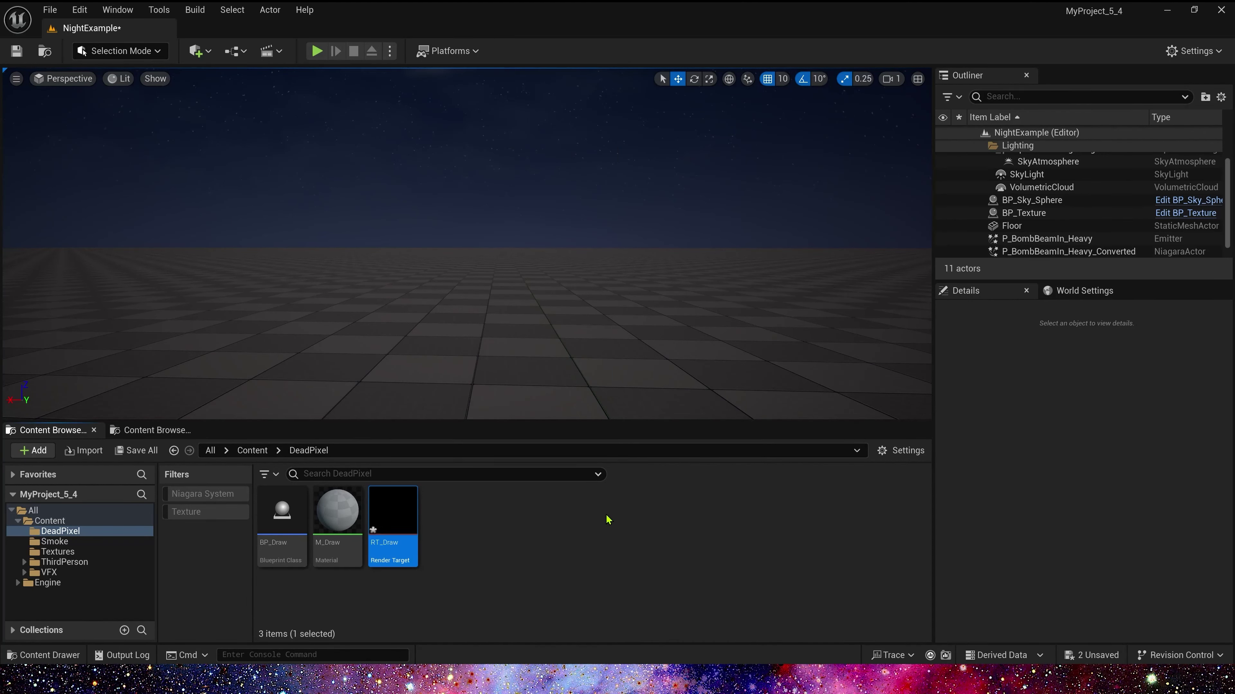
# - In BP_Draw, replace the default events with a Custom Event 'Draw' set to Call In Editor
pyautogui.doubleClick(282, 516)
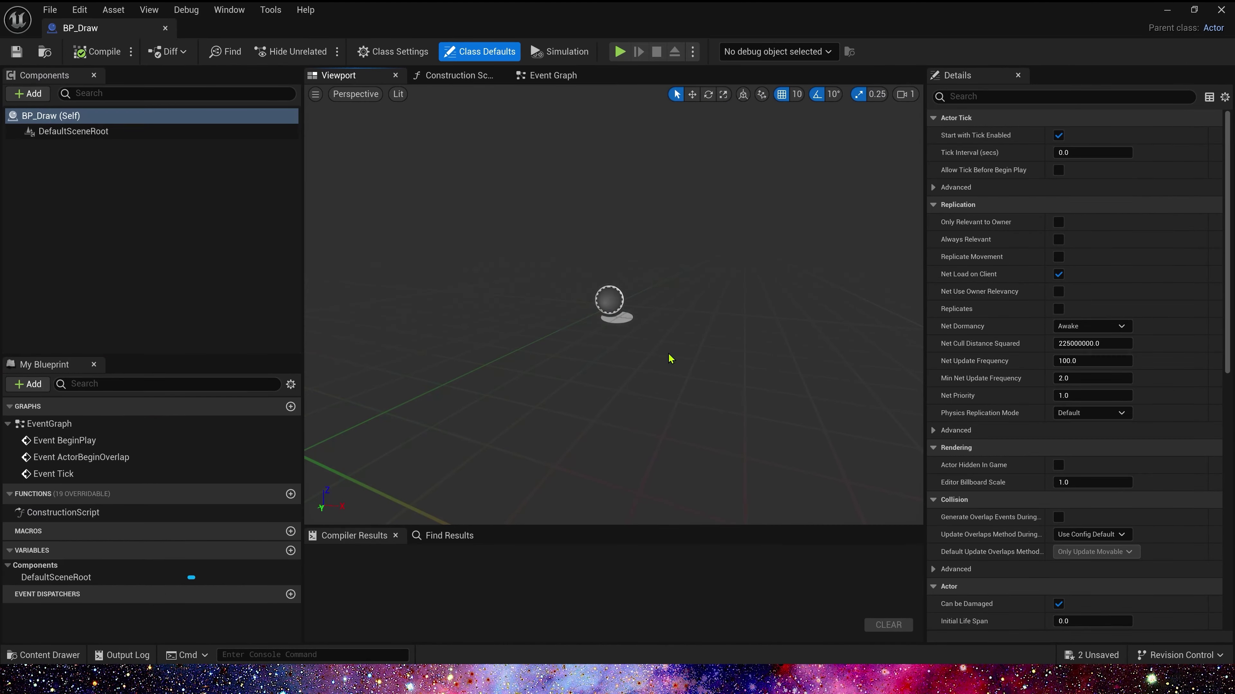
pyautogui.click(560, 74)
pyautogui.hotkey('ctrl', 'a')
pyautogui.press('Delete')
pyautogui.rightClick(515, 242)
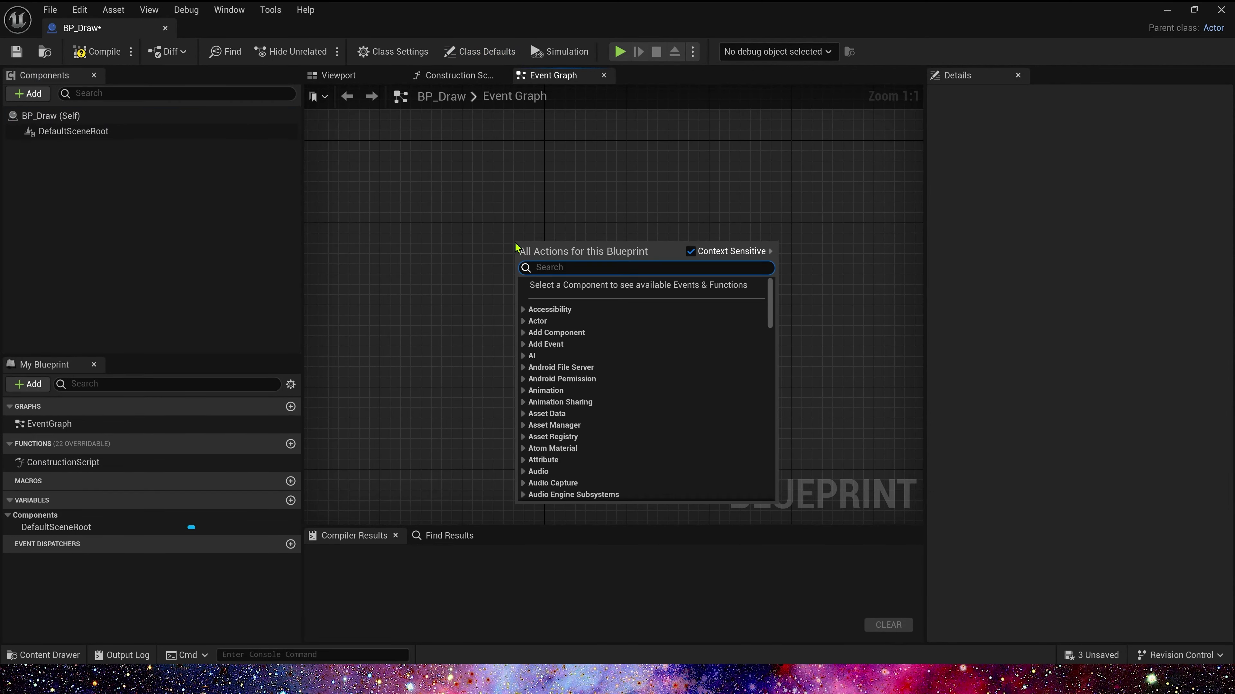
pyautogui.write('custom')
pyautogui.press('Return')
pyautogui.write('Draw')
pyautogui.press('Return')
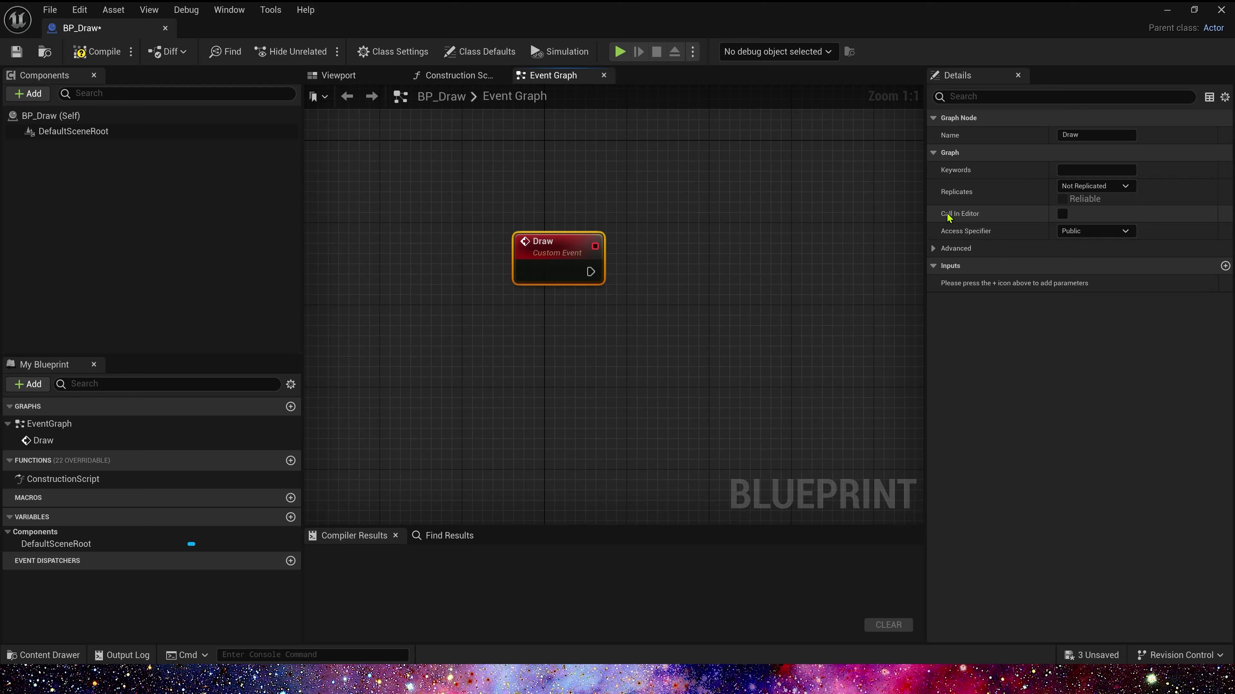
pyautogui.click(1062, 213)
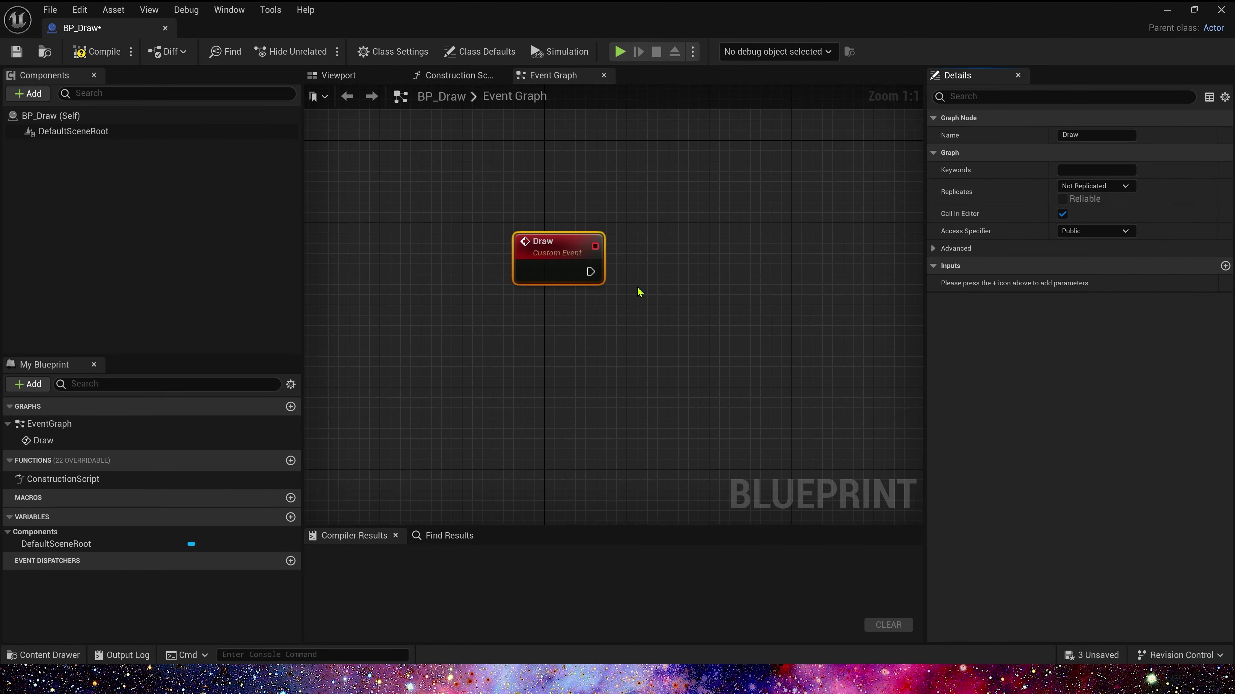
# - Add Draw Material to Render Target after Draw, using M_Draw and RT_Draw
pyautogui.moveTo(639, 292); pyautogui.dragTo(598, 332, button='right')
pyautogui.moveTo(529, 309); pyautogui.dragTo(648, 315)
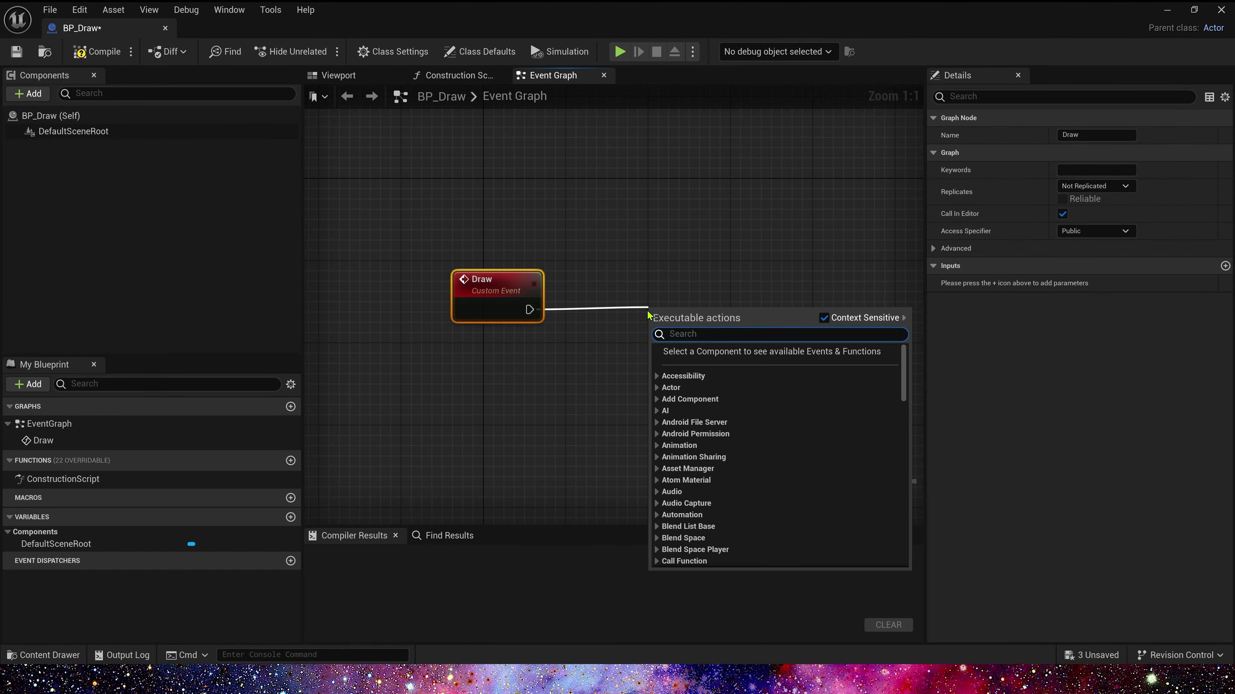
pyautogui.write('draw')
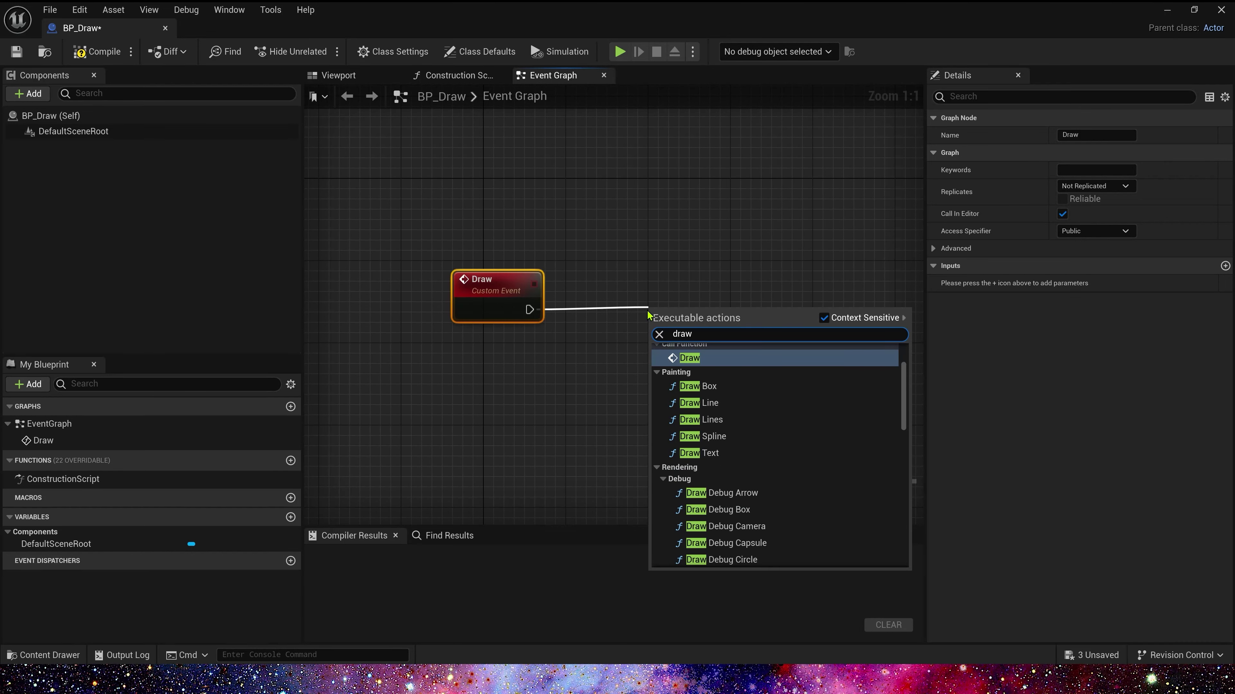
pyautogui.write('m')
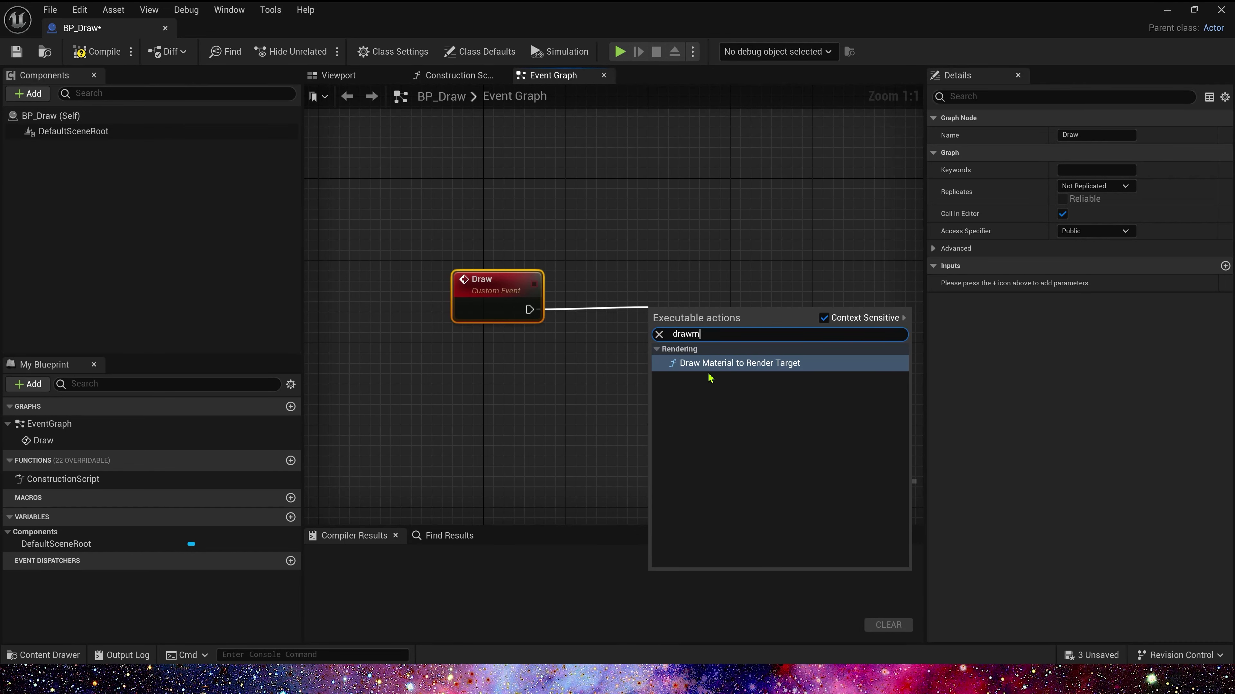
pyautogui.click(698, 368)
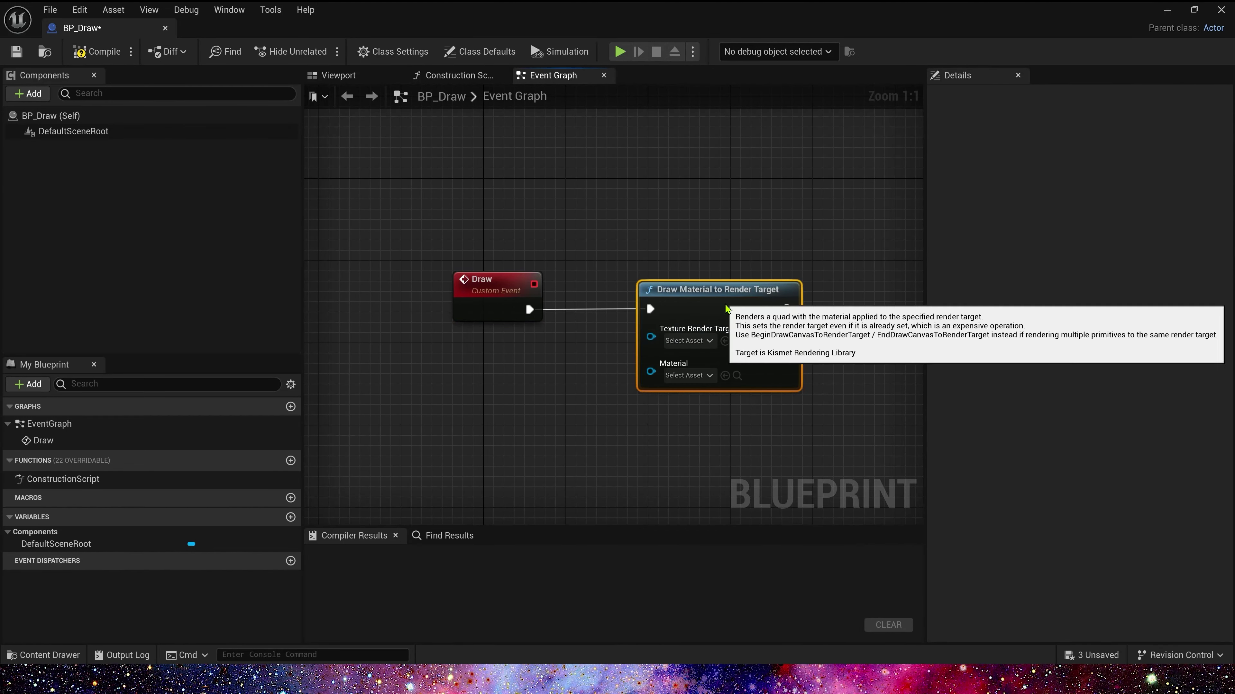
pyautogui.doubleClick(525, 8)
pyautogui.moveTo(337, 510); pyautogui.dragTo(982, 432)
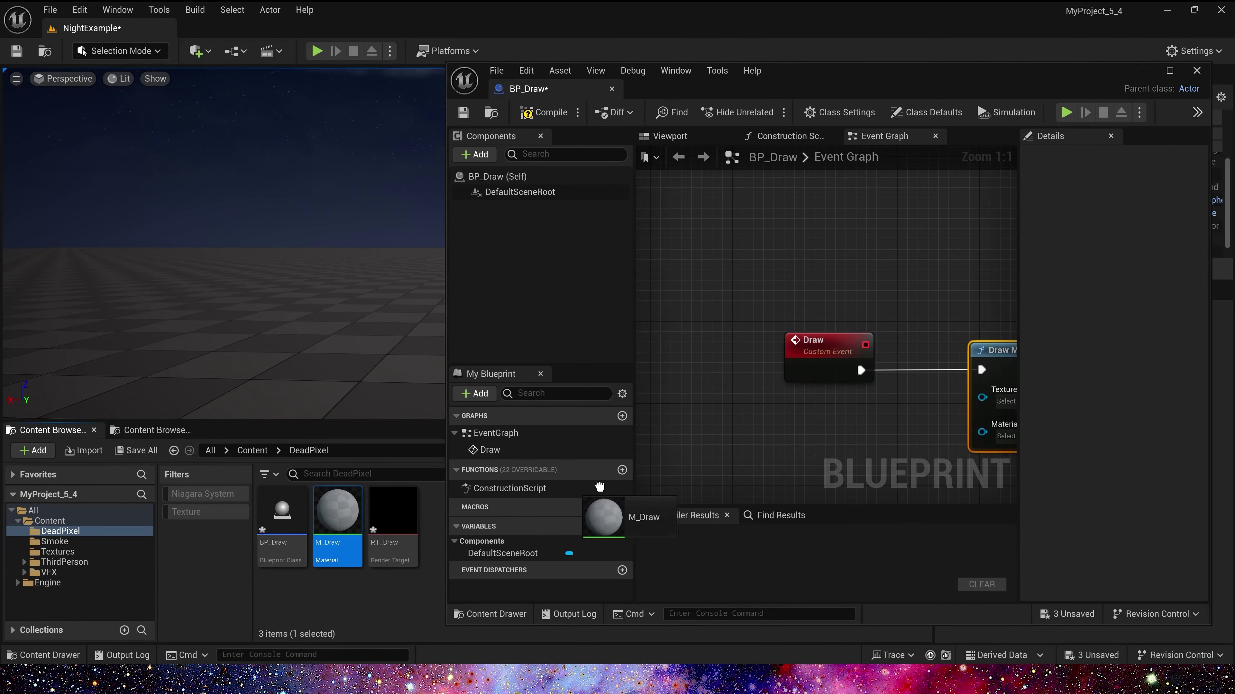
pyautogui.moveTo(398, 527); pyautogui.dragTo(982, 398)
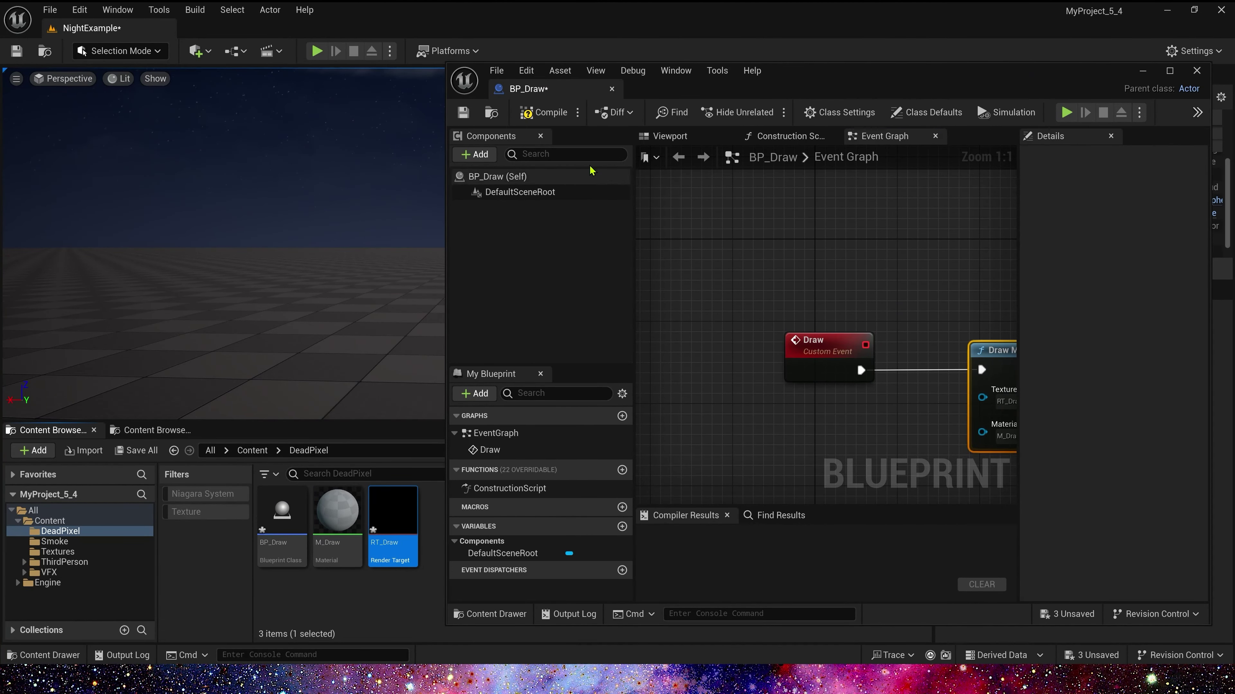
# - Compile BP_Draw and close the blueprint editor
pyautogui.click(543, 112)
pyautogui.doubleClick(833, 91)
pyautogui.moveTo(472, 218); pyautogui.dragTo(321, 219, button='right')
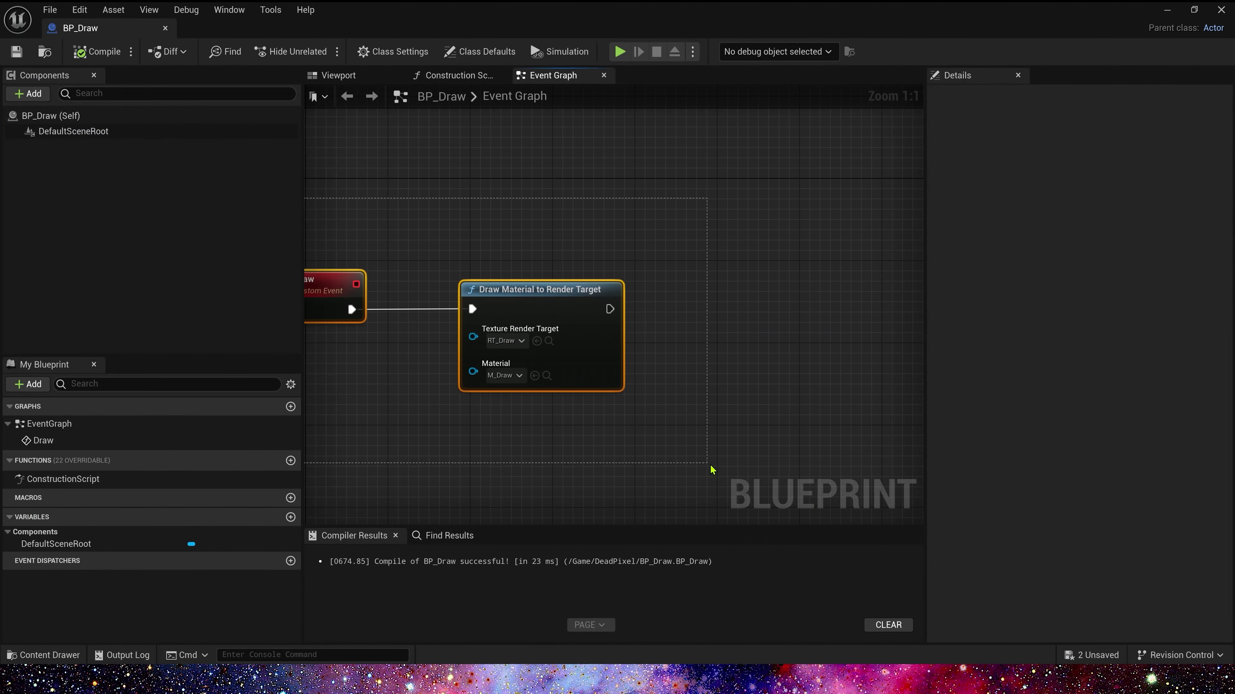
pyautogui.click(1221, 9)
# - Drop BP_Draw into the NightExample viewport and run its Draw button in Details
pyautogui.moveTo(282, 511); pyautogui.dragTo(527, 341)
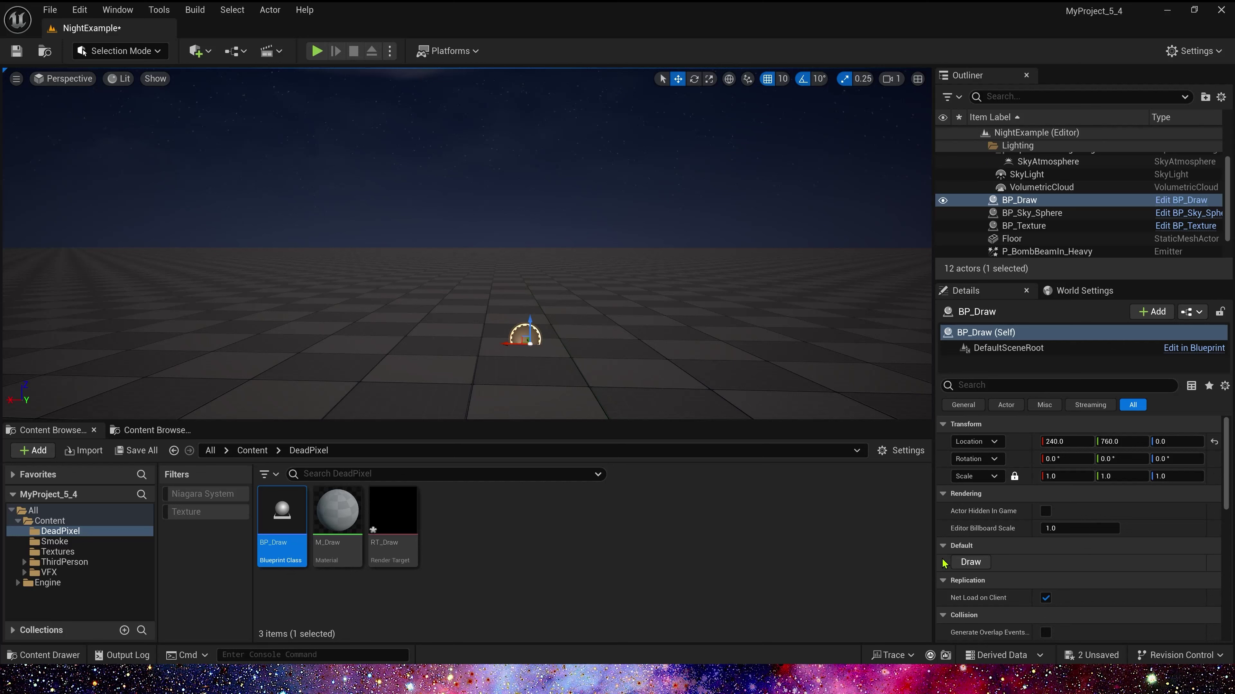
pyautogui.click(968, 563)
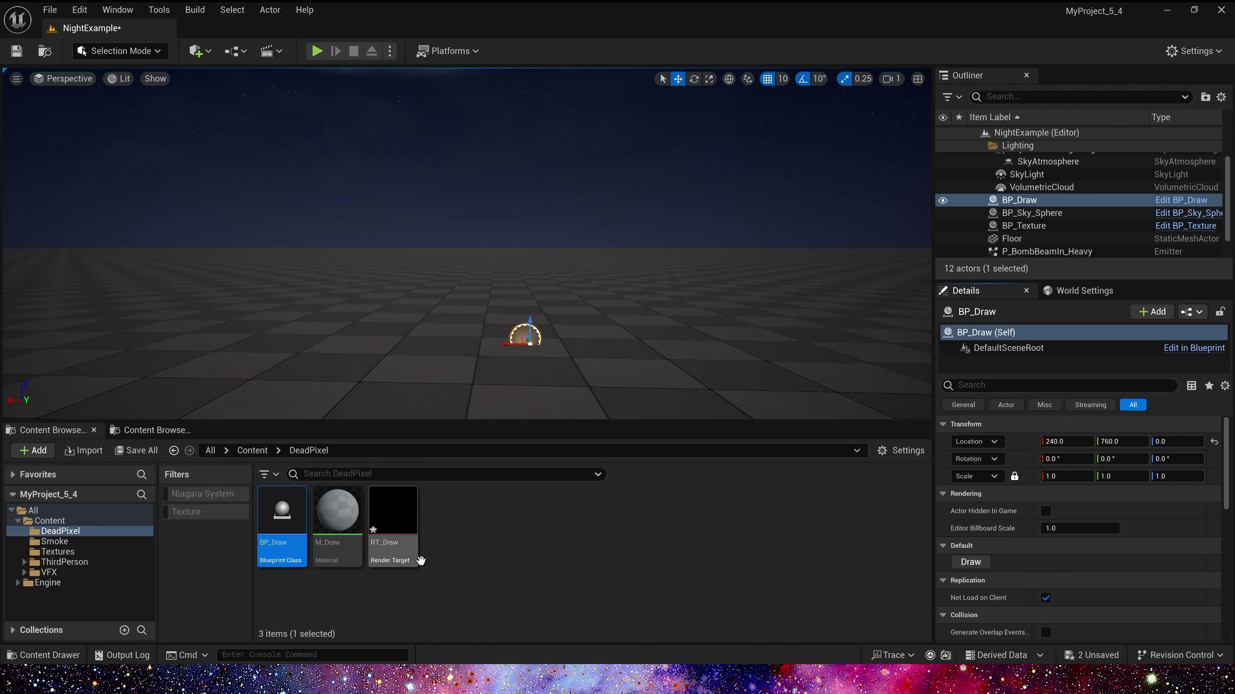
# - In M_Draw, feed a Perlin 3D Vector Noise node into Emissive Color
pyautogui.doubleClick(337, 515)
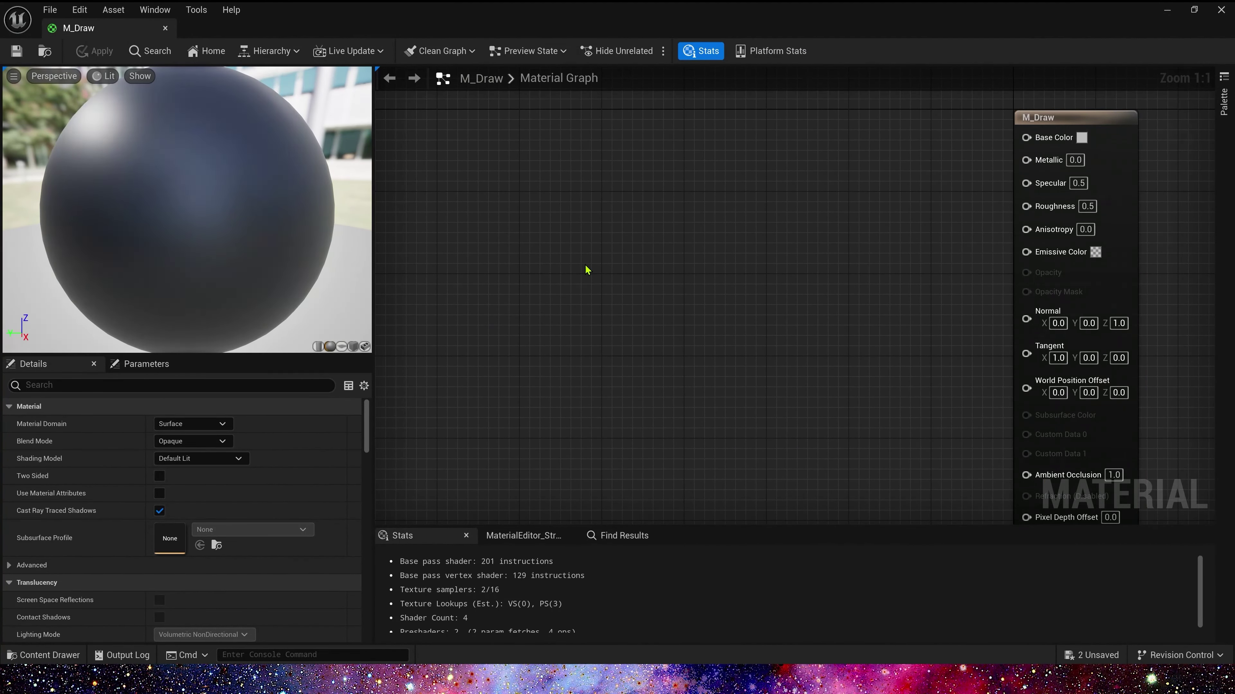
pyautogui.rightClick(585, 265)
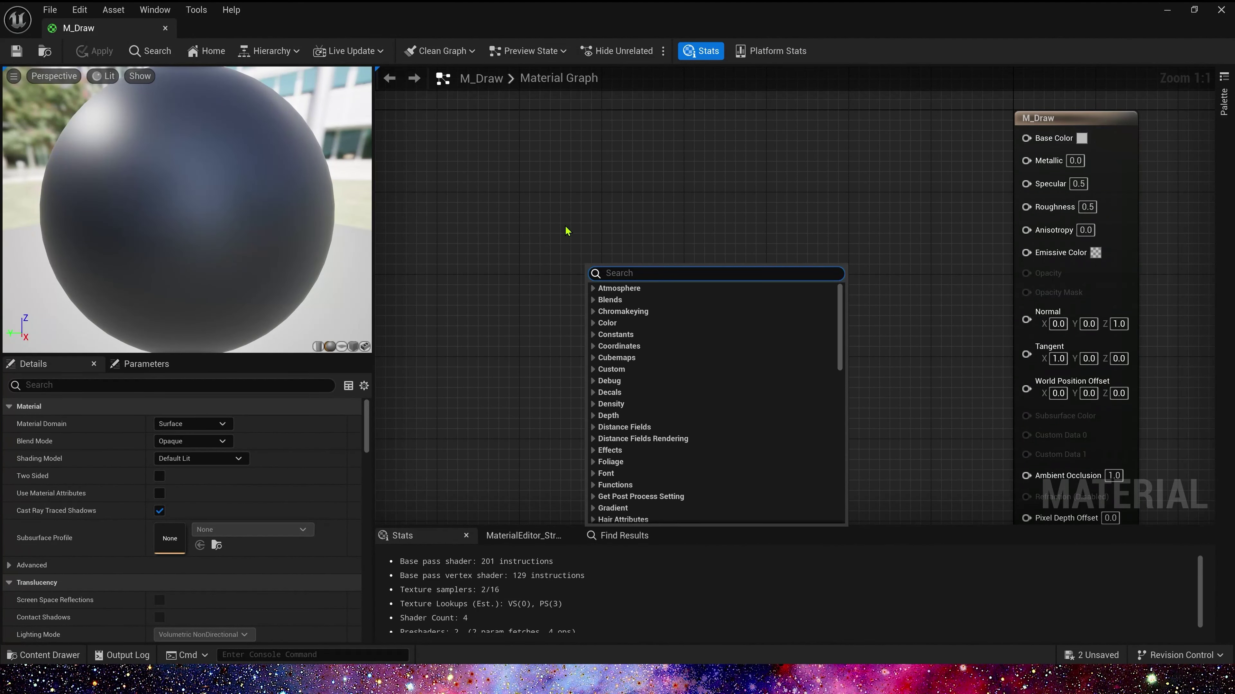
pyautogui.write('noise')
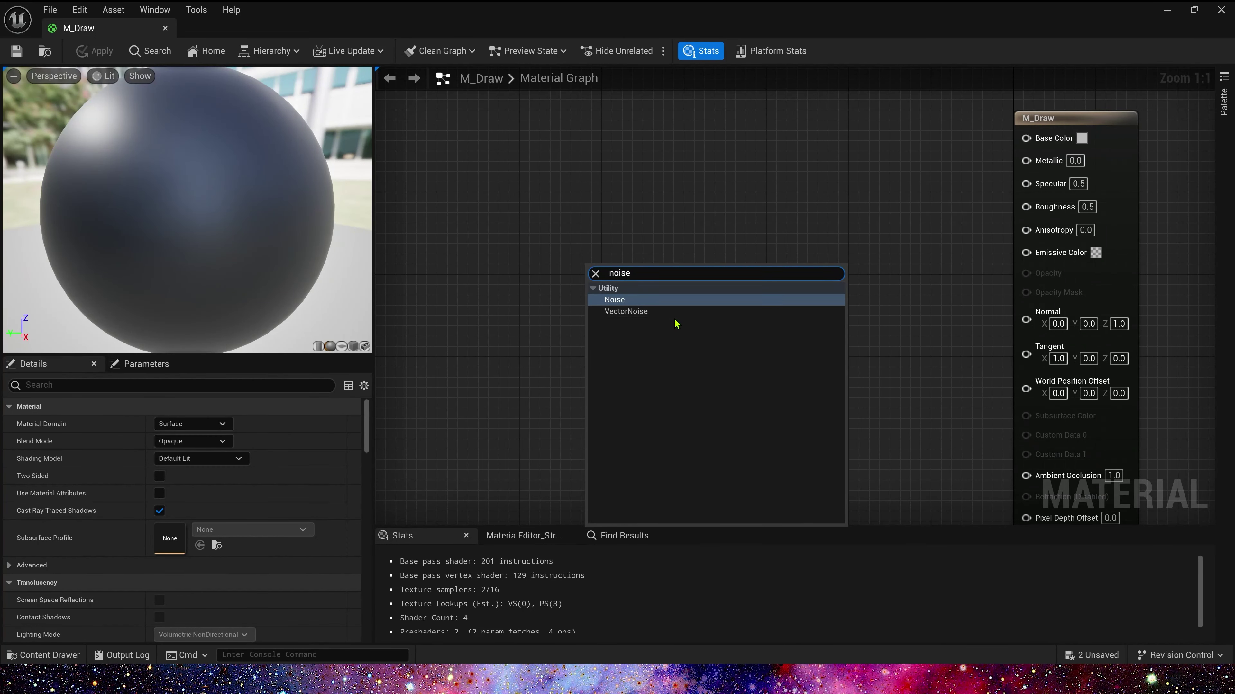
pyautogui.click(646, 312)
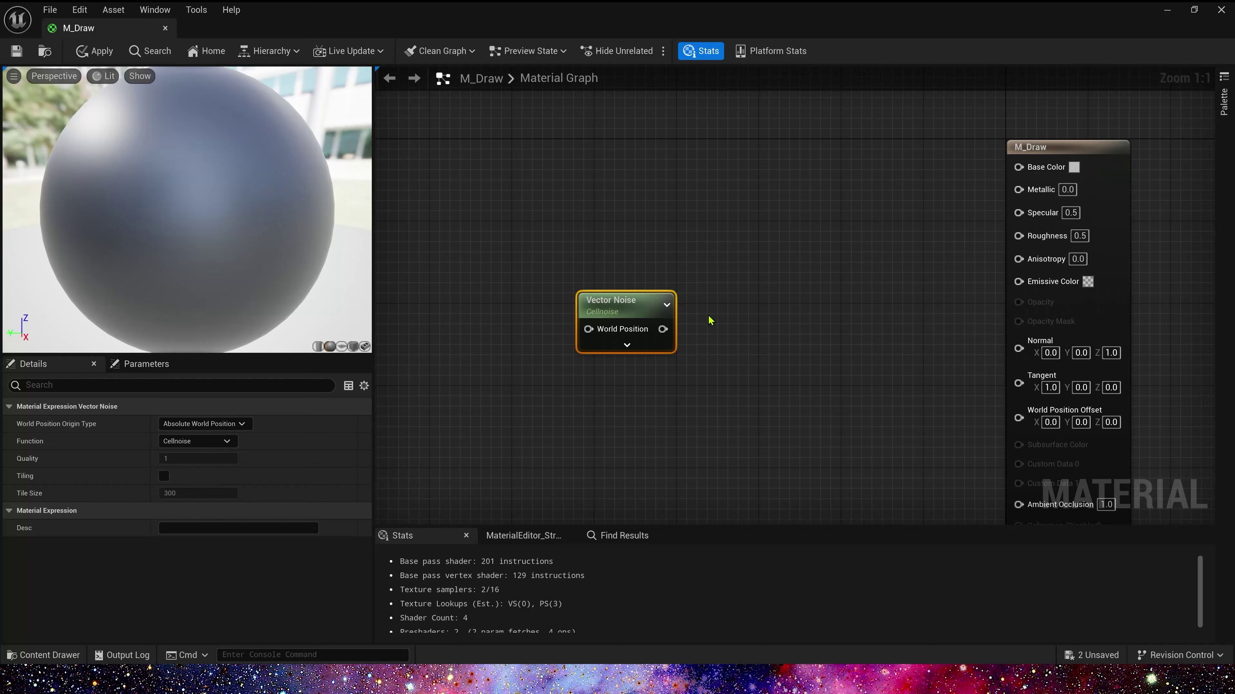
pyautogui.moveTo(663, 329); pyautogui.dragTo(1021, 284)
pyautogui.moveTo(622, 304); pyautogui.dragTo(802, 253)
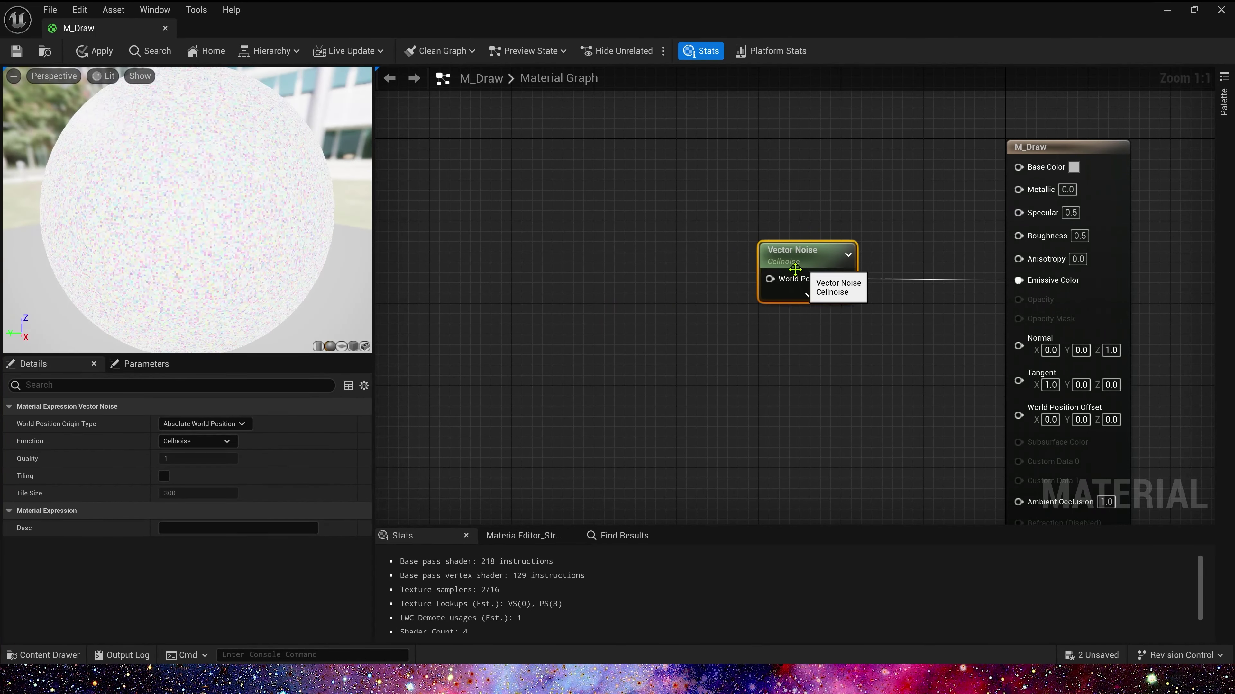
pyautogui.moveTo(195, 249); pyautogui.dragTo(207, 246)
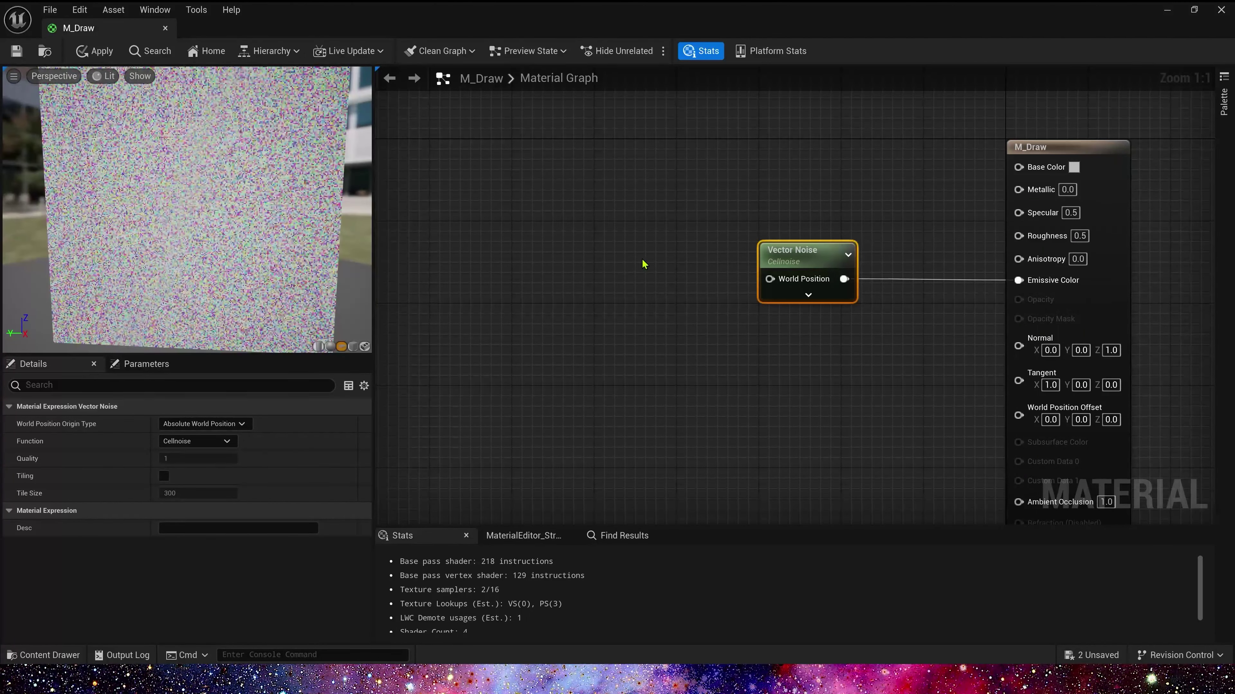
pyautogui.moveTo(797, 297); pyautogui.dragTo(685, 296)
pyautogui.click(197, 442)
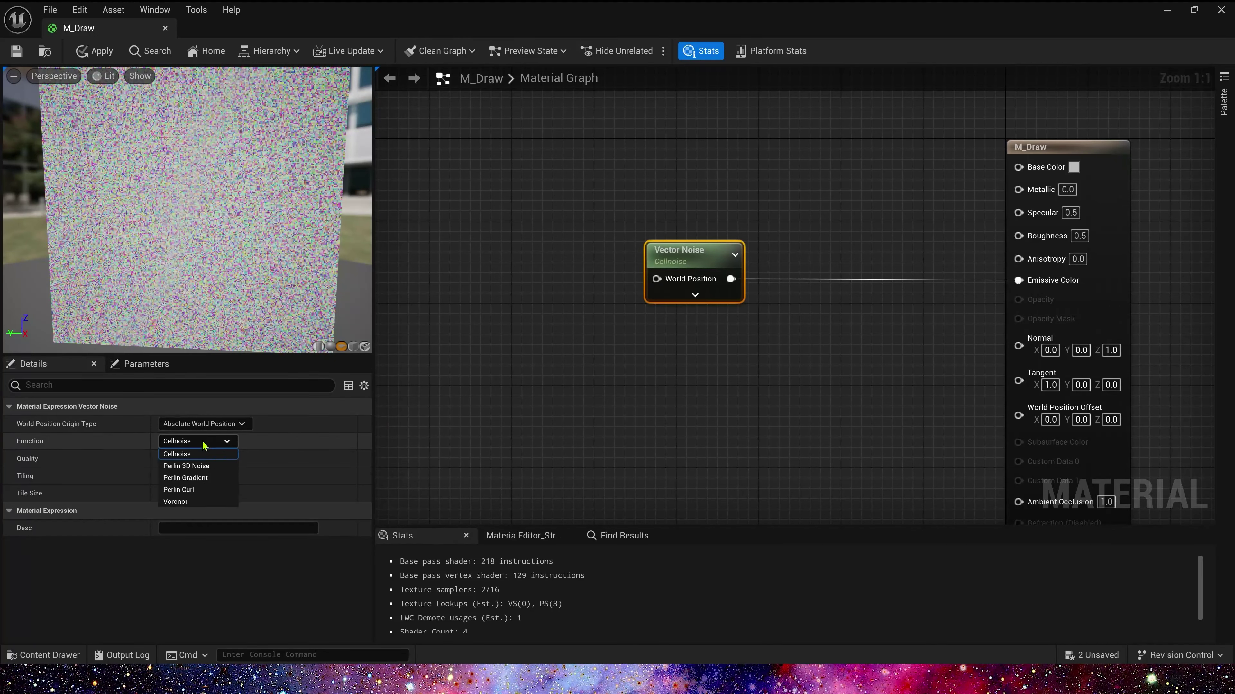
pyautogui.click(235, 475)
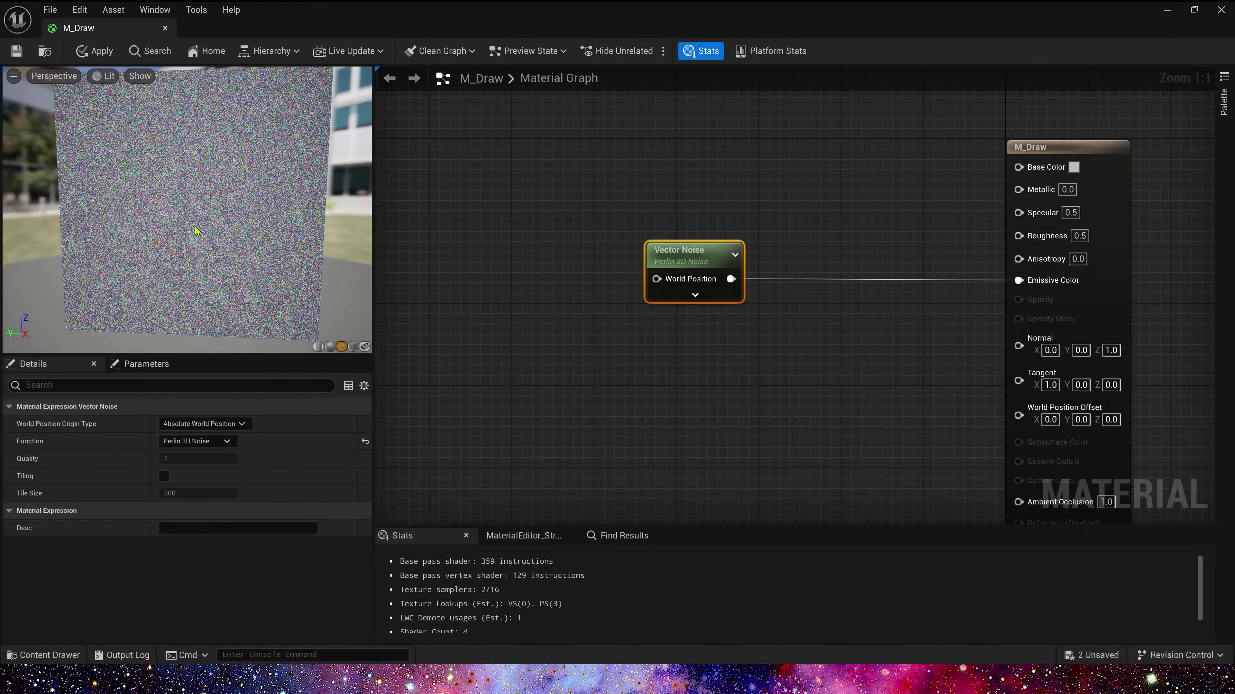
# - Add an Absolute World Position node feeding a new Multiply node
pyautogui.moveTo(551, 276)
pyautogui.mouseDown(button='right')
pyautogui.moveTo(638, 293)
pyautogui.moveTo(623, 292)
pyautogui.mouseUp(button='right')
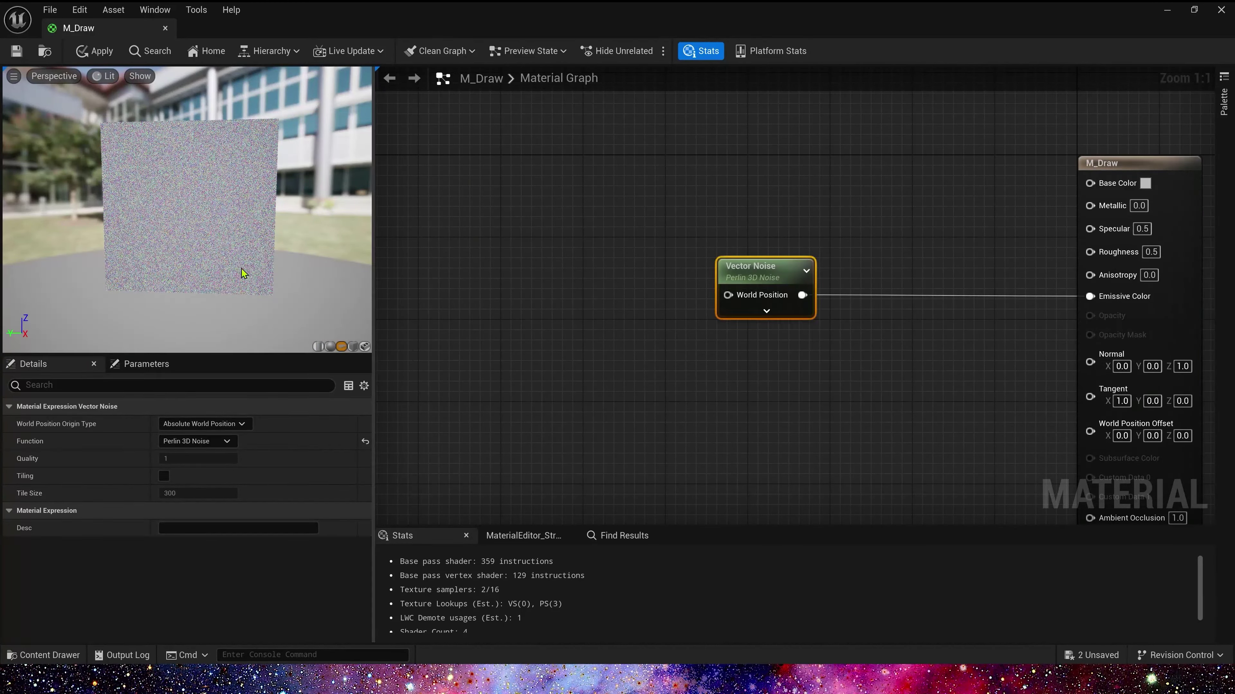
pyautogui.scroll(3, 166, 200)
pyautogui.rightClick(510, 232)
pyautogui.write('worl')
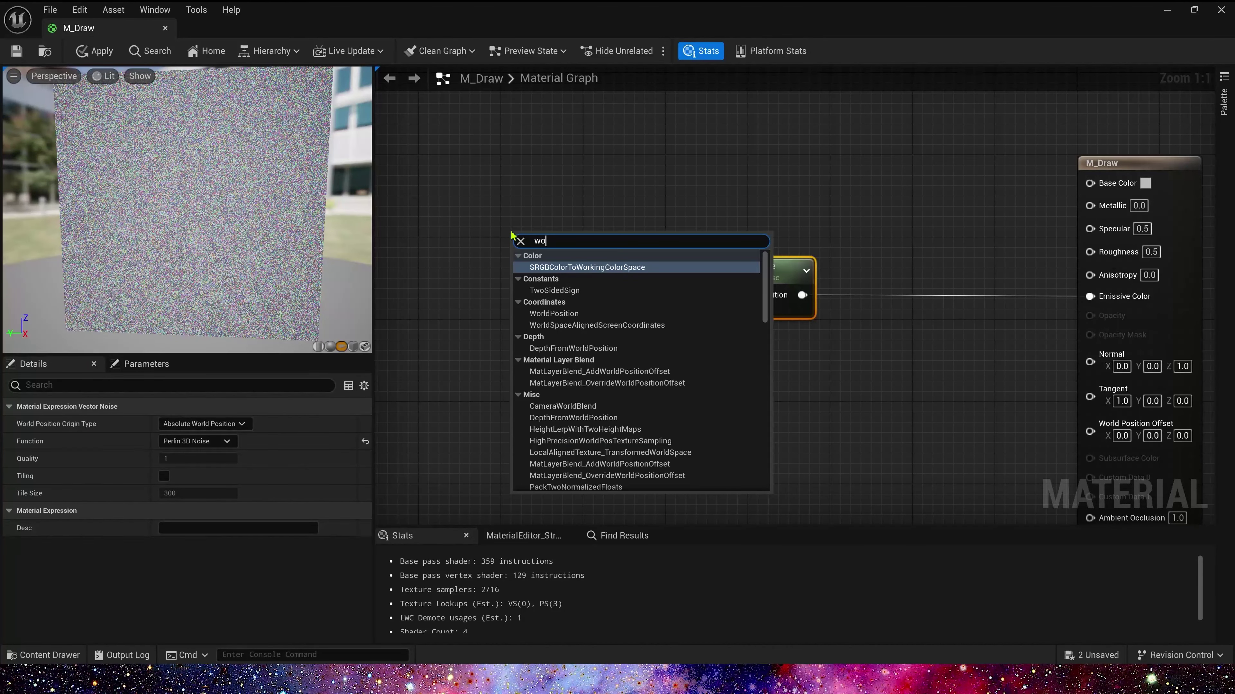
pyautogui.press('Return')
pyautogui.moveTo(535, 238); pyautogui.dragTo(435, 278)
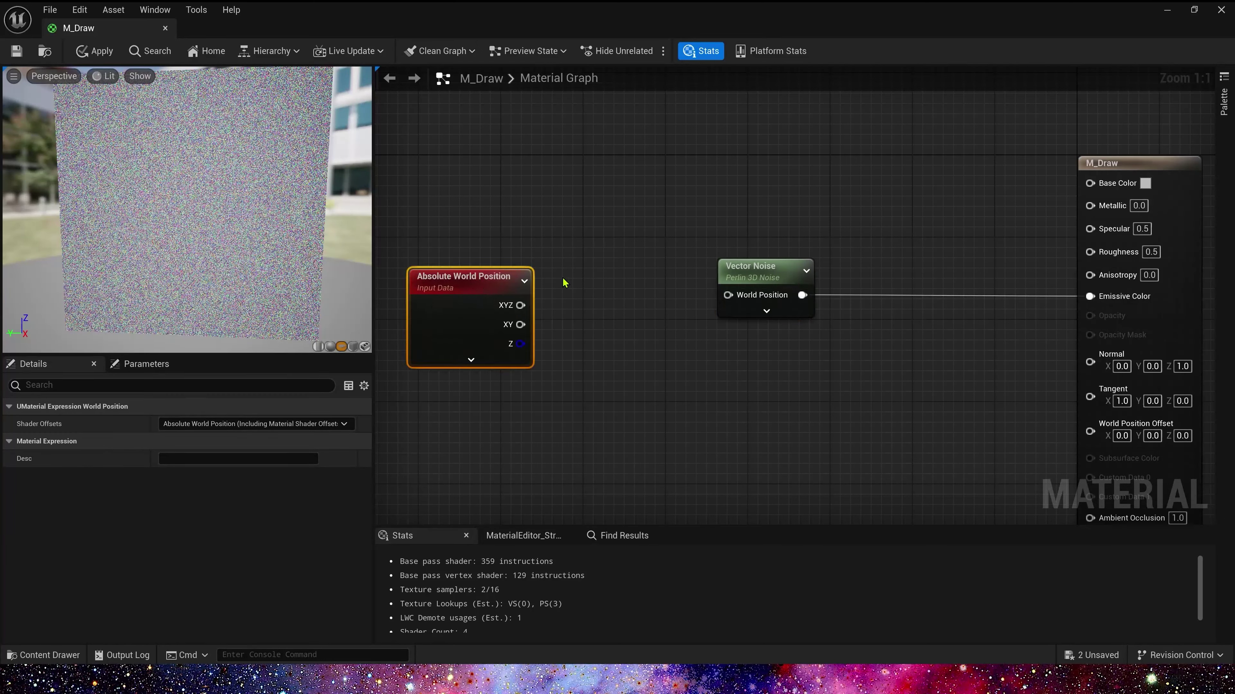
pyautogui.click(565, 280)
pyautogui.moveTo(520, 306); pyautogui.dragTo(728, 295)
# - Set the Multiply's B factor to 0.3 and apply the material changes
pyautogui.click(599, 327)
pyautogui.write('0.1')
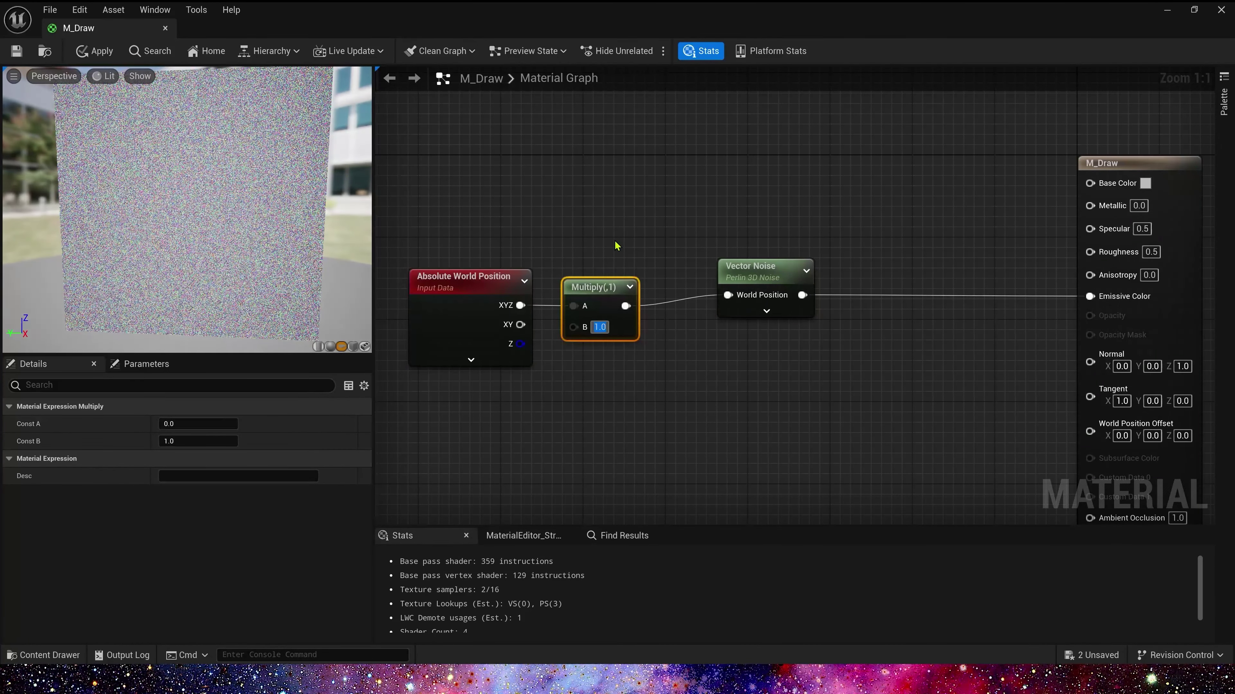
pyautogui.press('Return')
pyautogui.click(599, 326)
pyautogui.write('0.3')
pyautogui.press('Return')
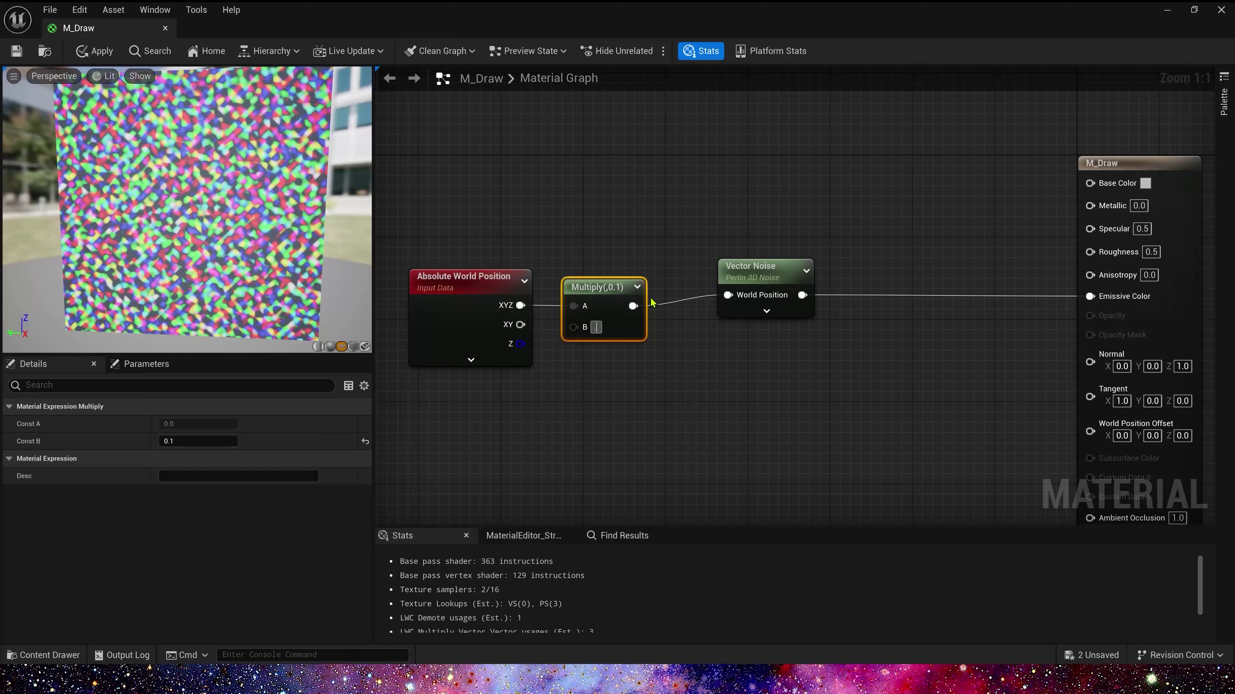
pyautogui.moveTo(602, 216); pyautogui.dragTo(455, 399)
pyautogui.moveTo(607, 292); pyautogui.dragTo(617, 282)
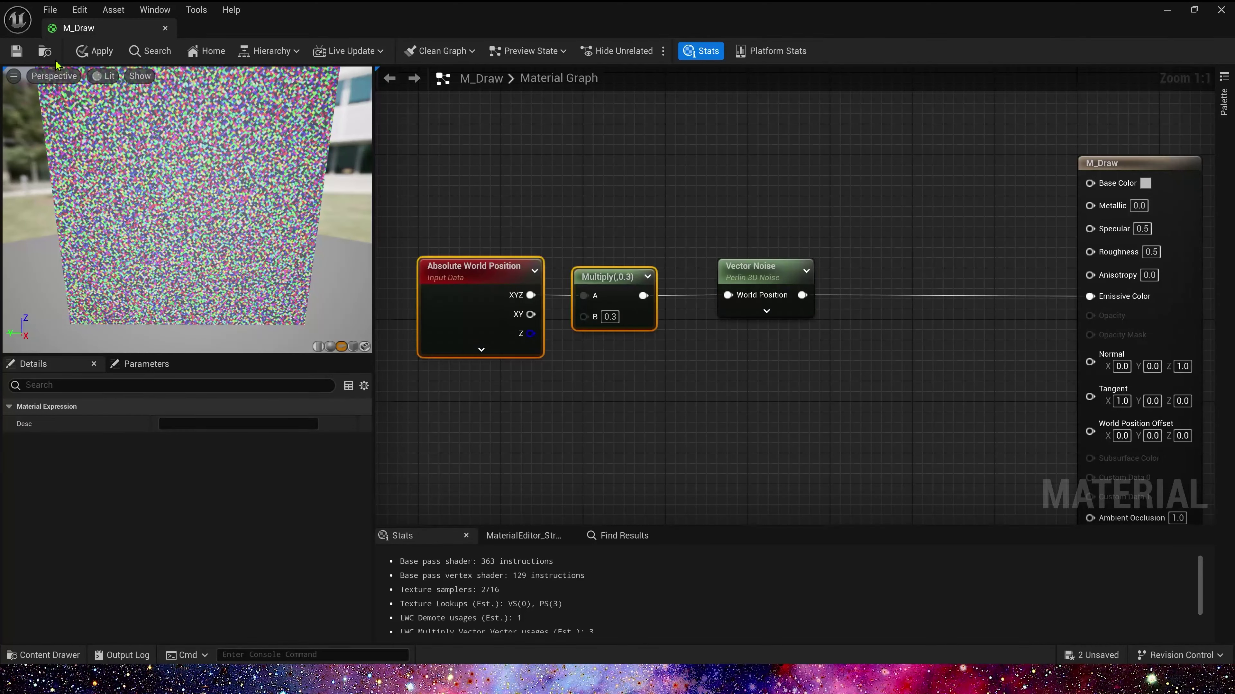
pyautogui.click(16, 51)
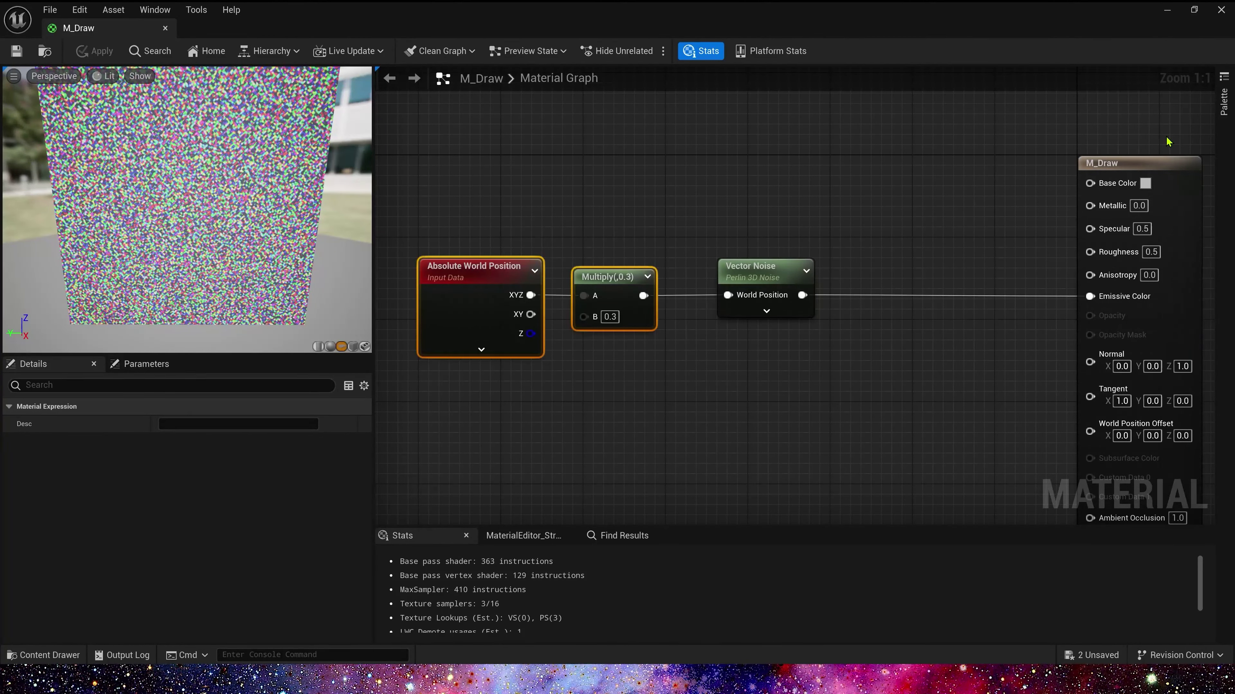
pyautogui.click(1168, 14)
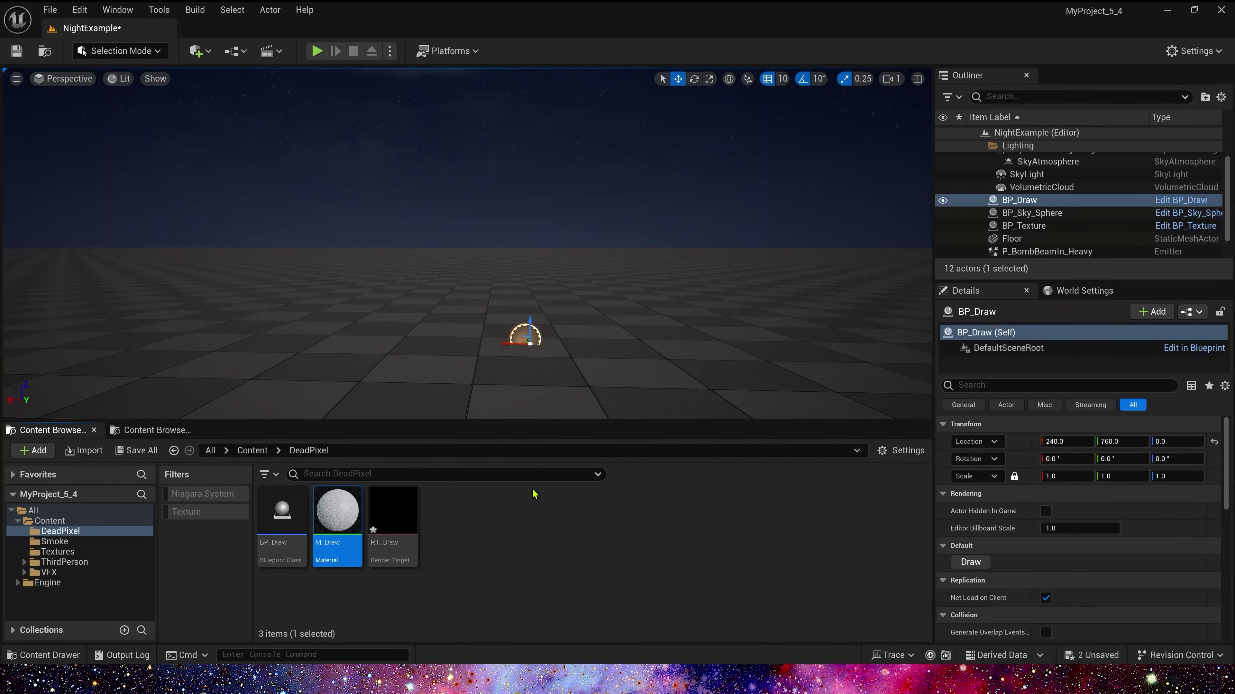
# - Trigger Draw on BP_Draw, then preview and zoom into the 256x256 noise in RT_Draw
pyautogui.click(973, 563)
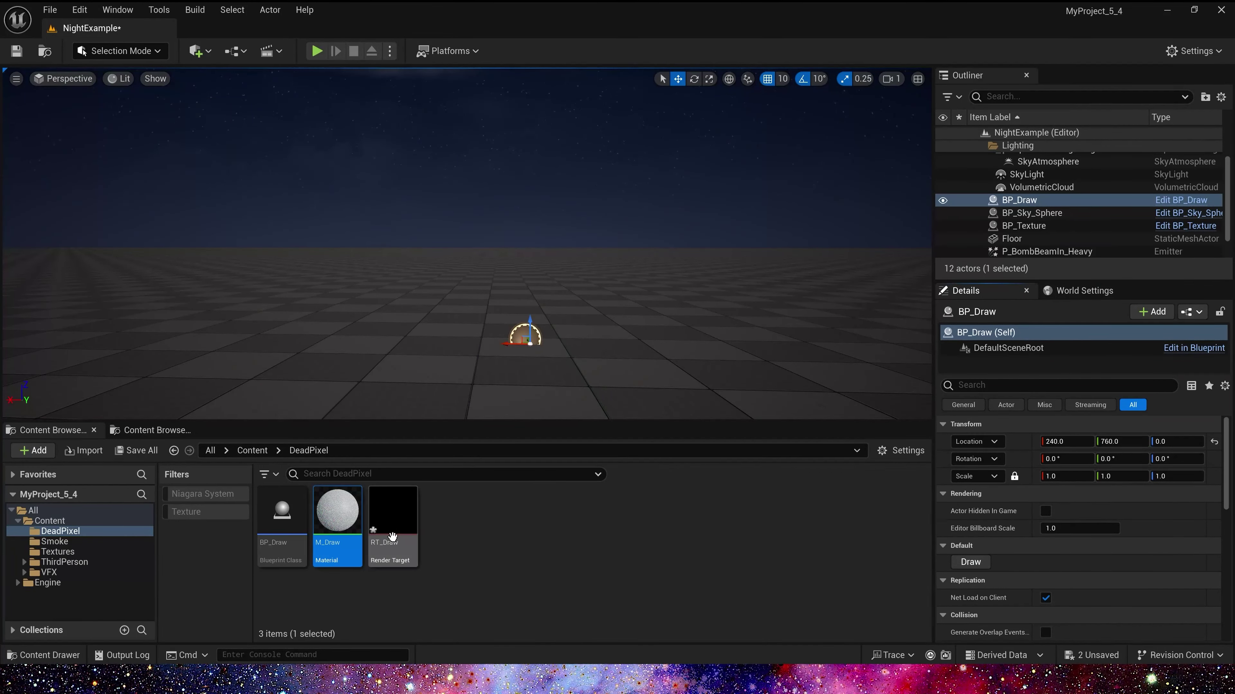
pyautogui.doubleClick(388, 522)
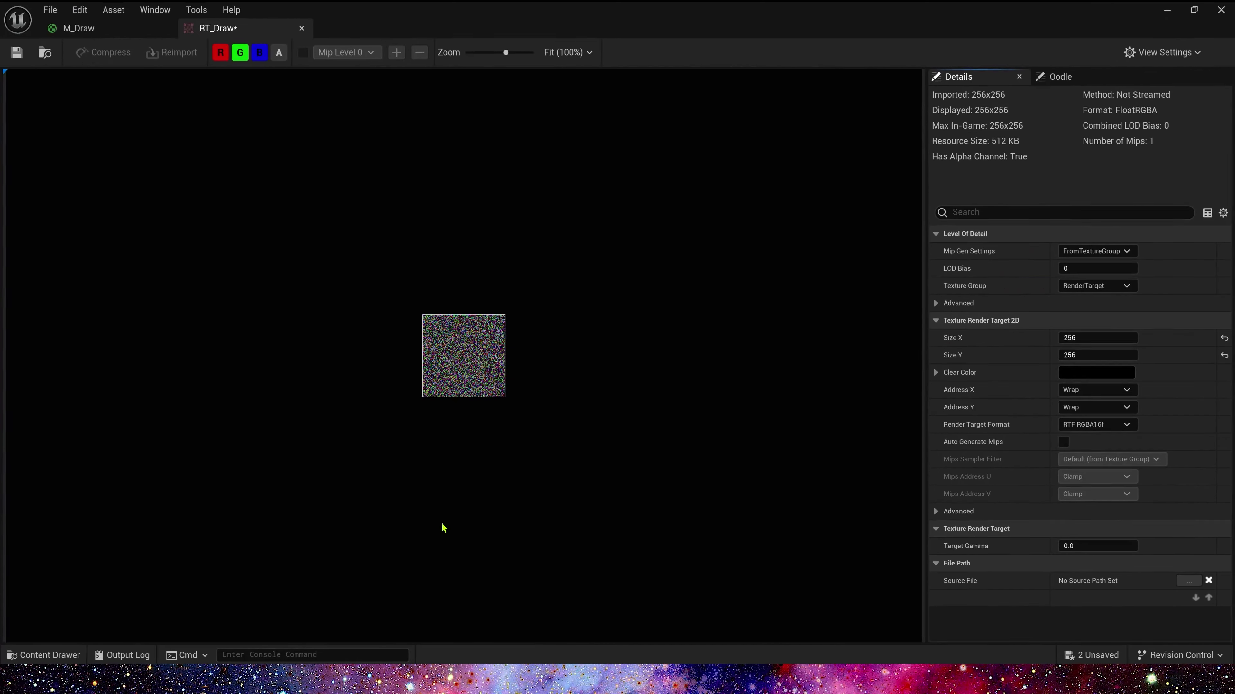
pyautogui.scroll(2, 486, 380)
pyautogui.scroll(3, 578, 243)
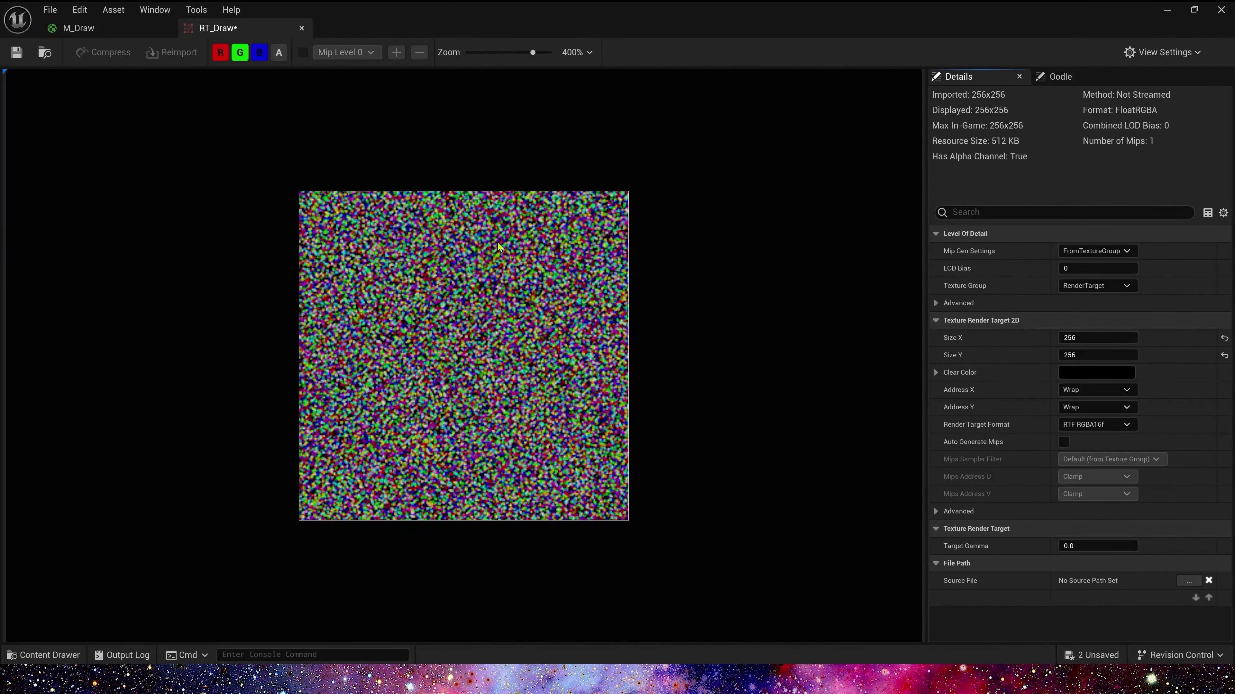
pyautogui.scroll(-2, 490, 323)
pyautogui.scroll(-1, 336, 127)
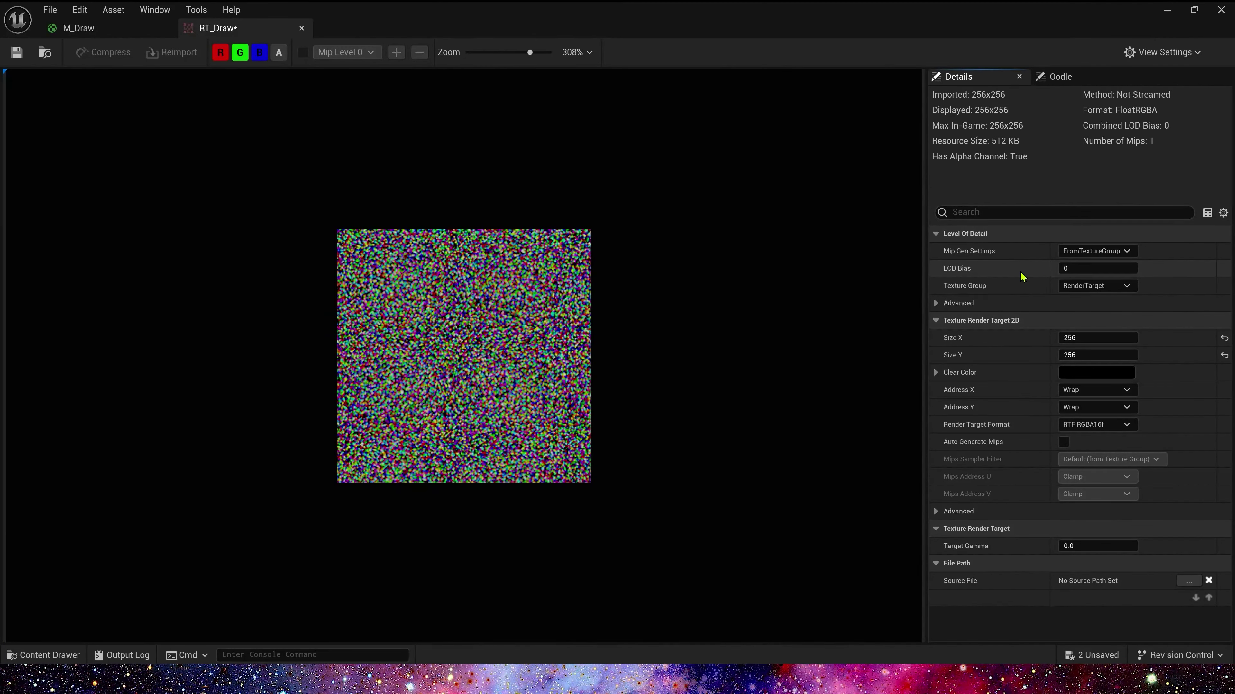
pyautogui.click(1167, 10)
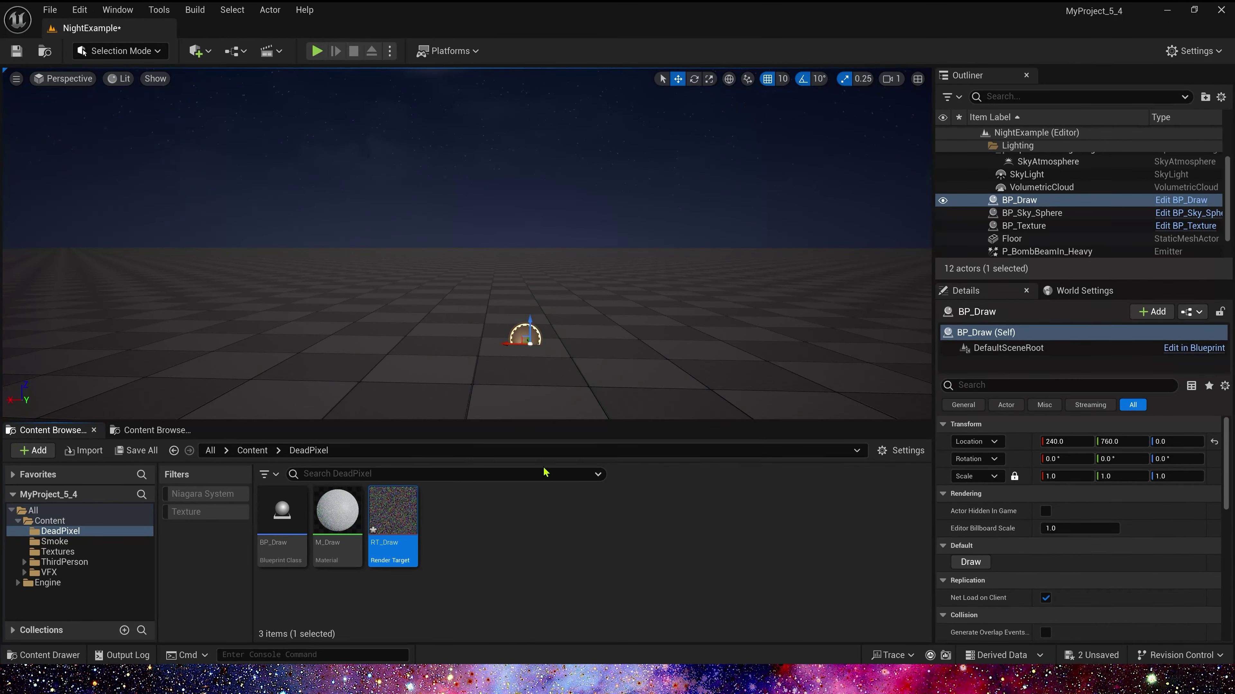
# - Create a static texture from RT_Draw and open it
pyautogui.rightClick(387, 516)
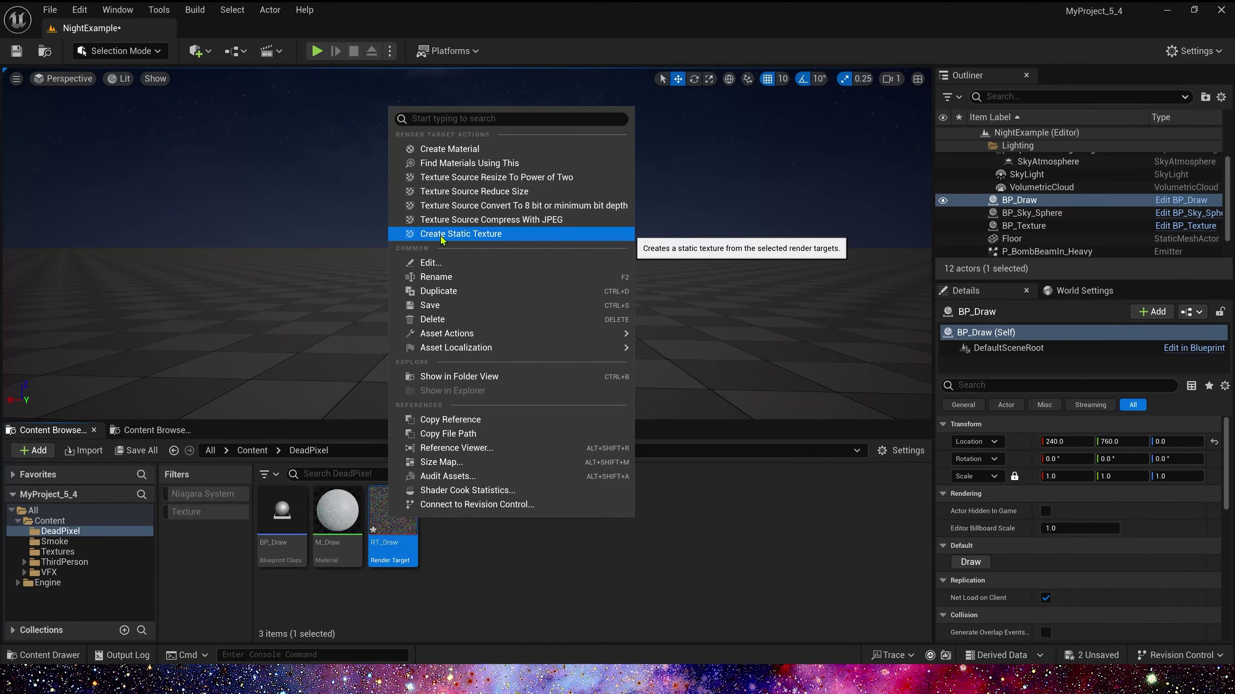
pyautogui.click(469, 235)
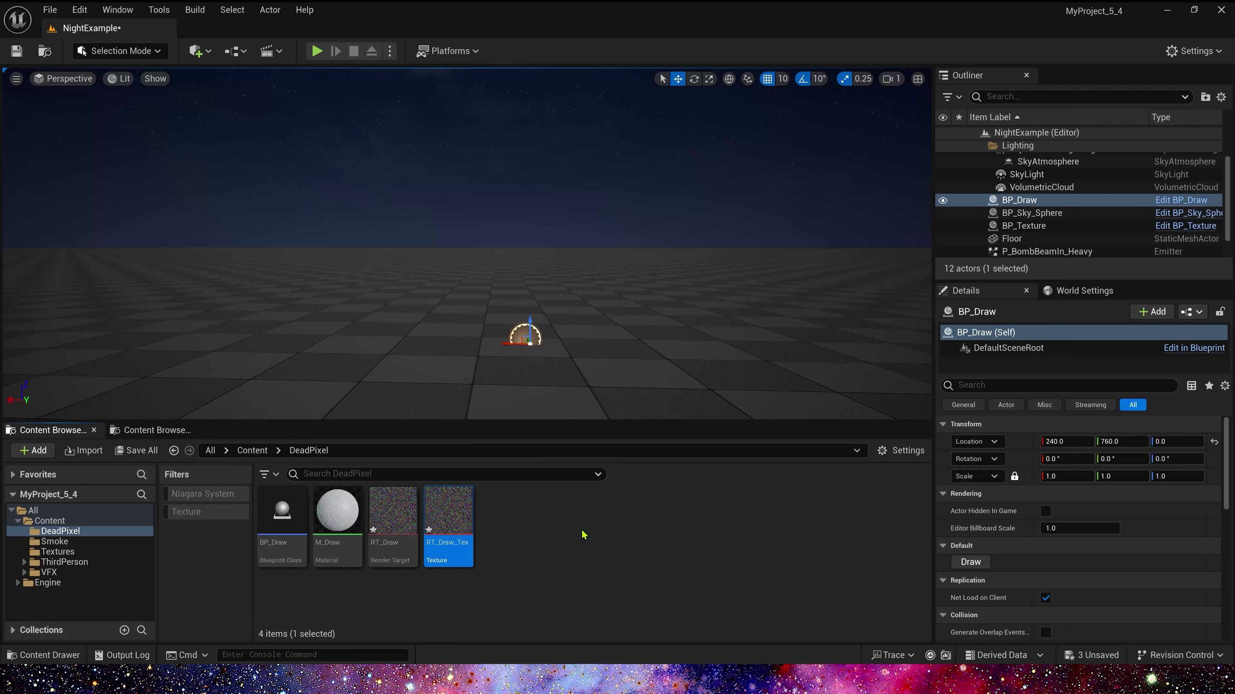
pyautogui.doubleClick(449, 526)
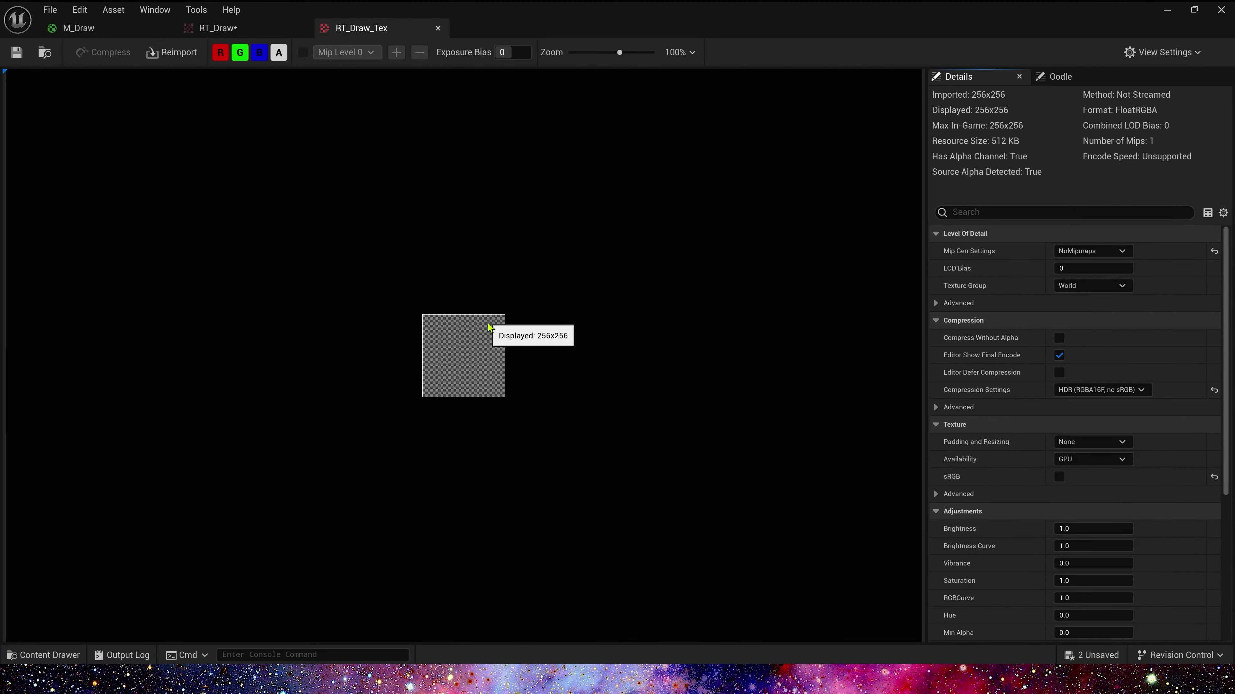
# - Reset Mip Gen, Compression and sRGB to defaults, tick Compress Without Alpha, and save
pyautogui.click(1213, 252)
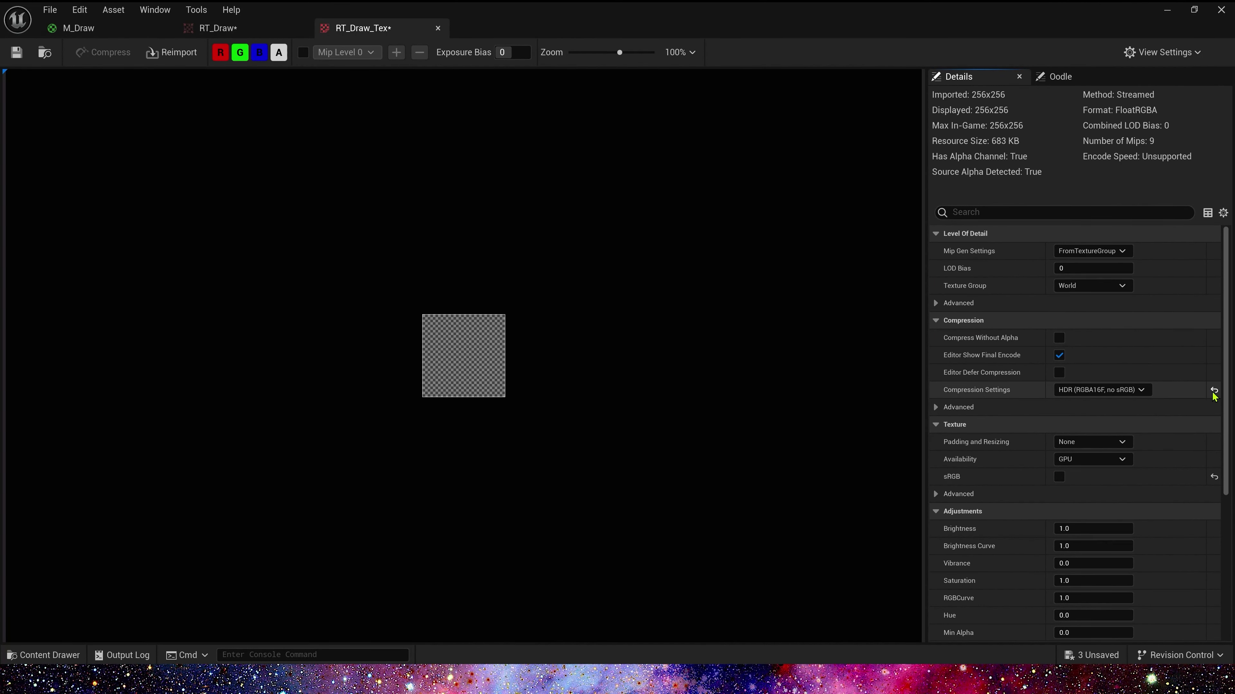
pyautogui.click(1214, 390)
pyautogui.click(1214, 477)
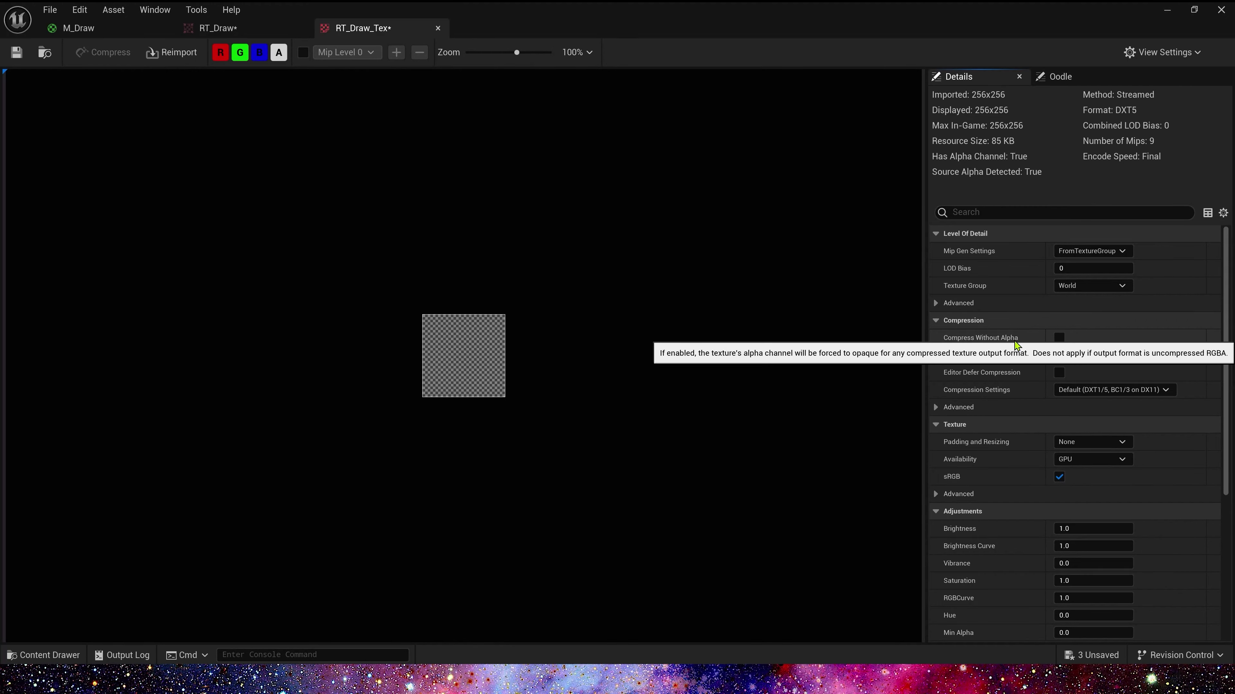
pyautogui.click(1059, 338)
pyautogui.scroll(3, 472, 383)
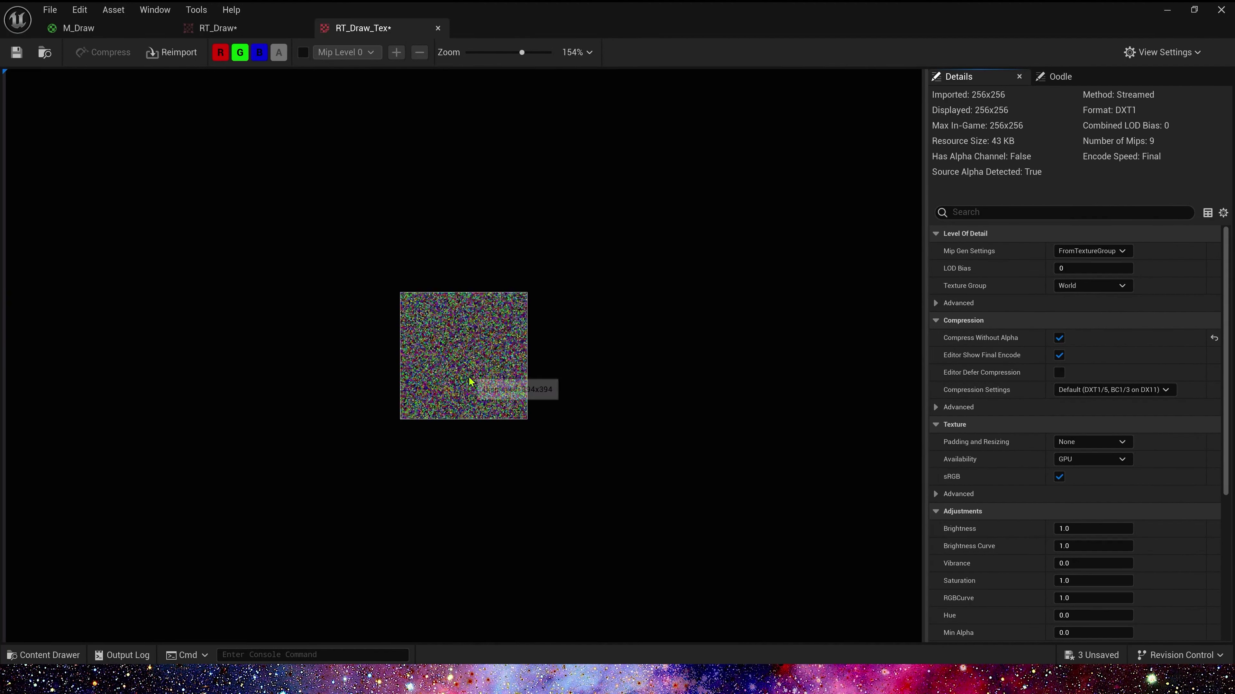
pyautogui.scroll(3, 464, 372)
pyautogui.scroll(3, 437, 291)
pyautogui.scroll(3, 508, 441)
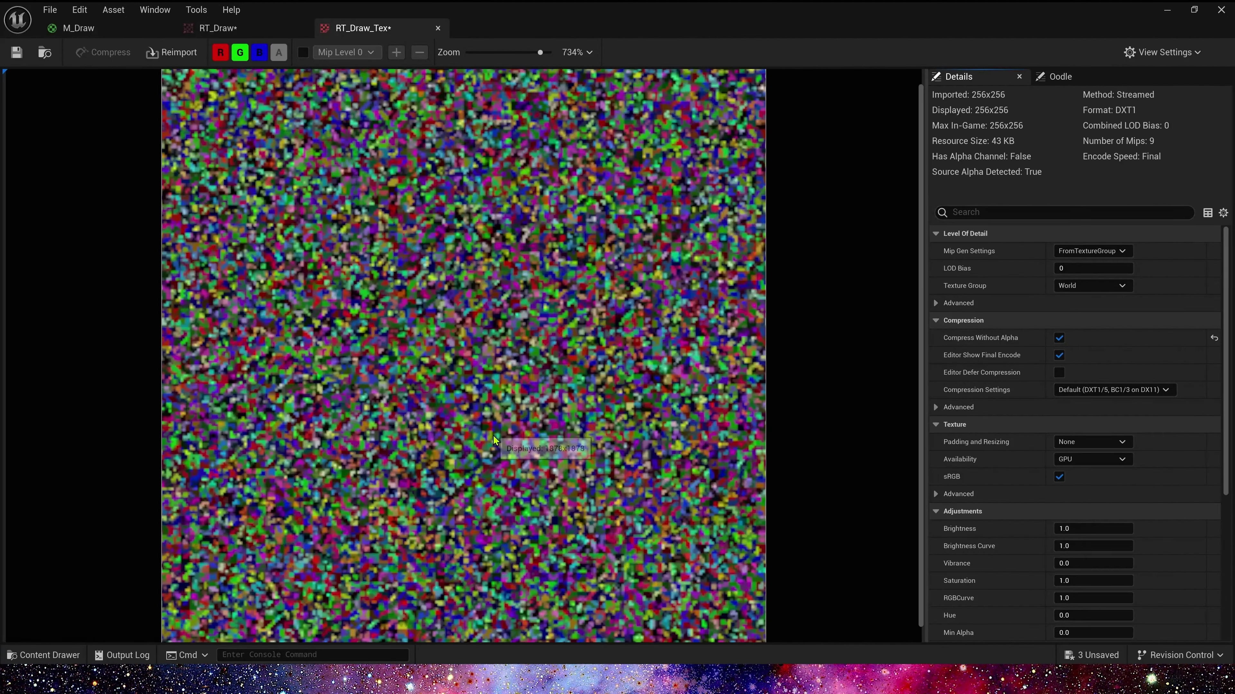
pyautogui.scroll(-3, 507, 441)
pyautogui.click(16, 52)
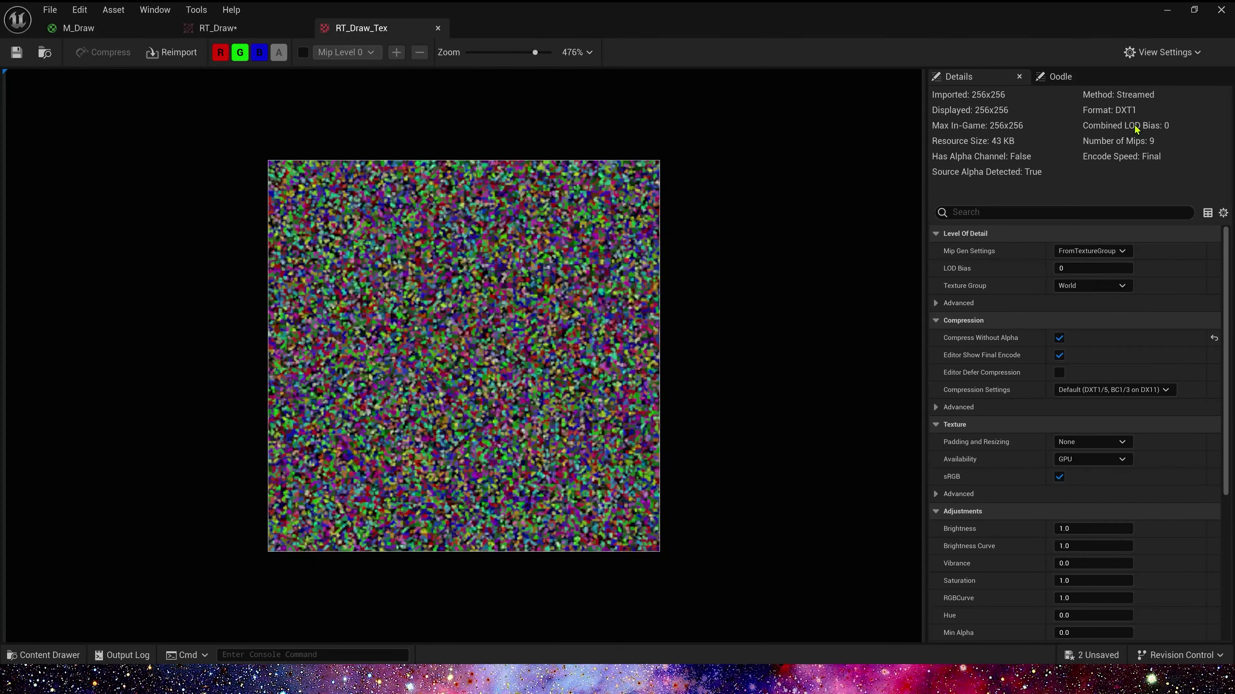
pyautogui.click(1167, 9)
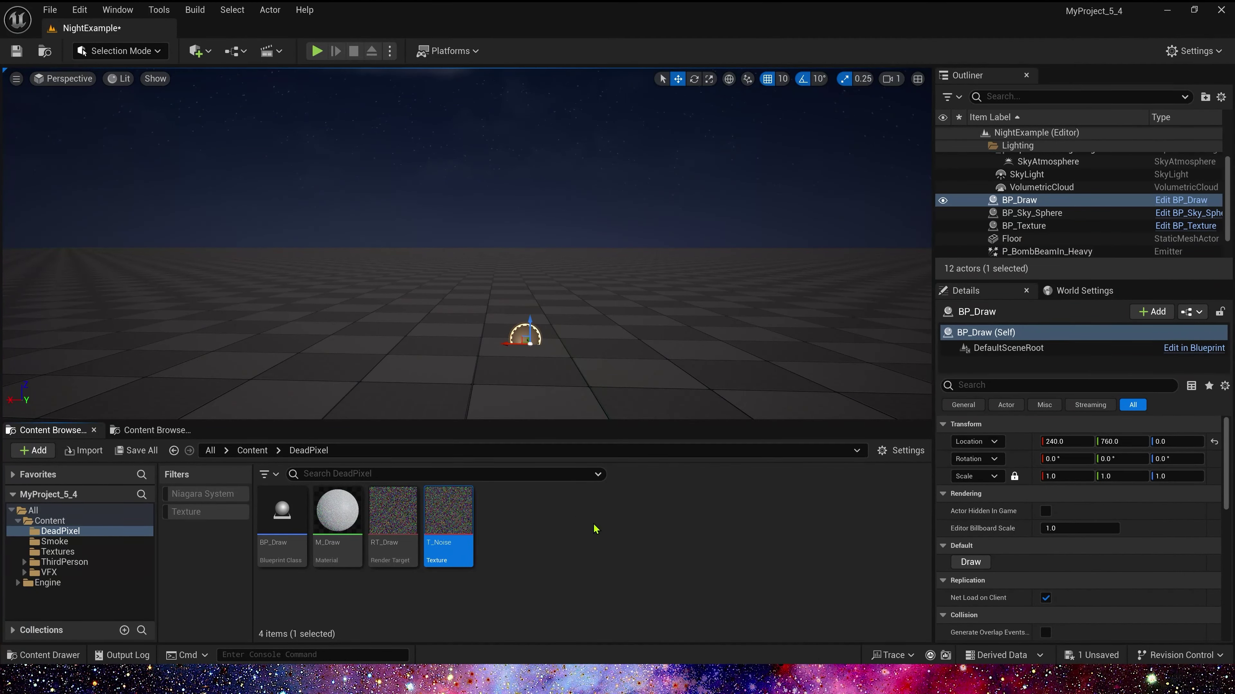
# - Create a new material named M_DeadPixel and open it
pyautogui.rightClick(574, 527)
pyautogui.click(605, 334)
pyautogui.write('M_Dead')
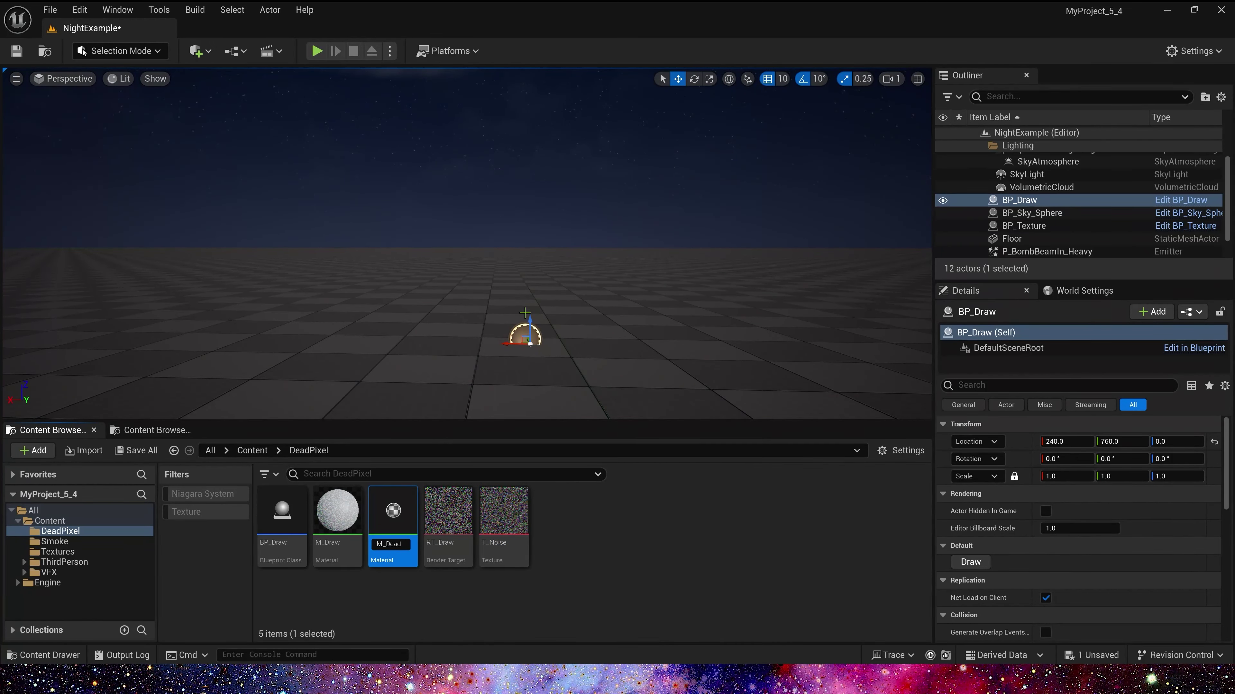
pyautogui.write('Pixel')
pyautogui.press('Return')
pyautogui.doubleClick(337, 513)
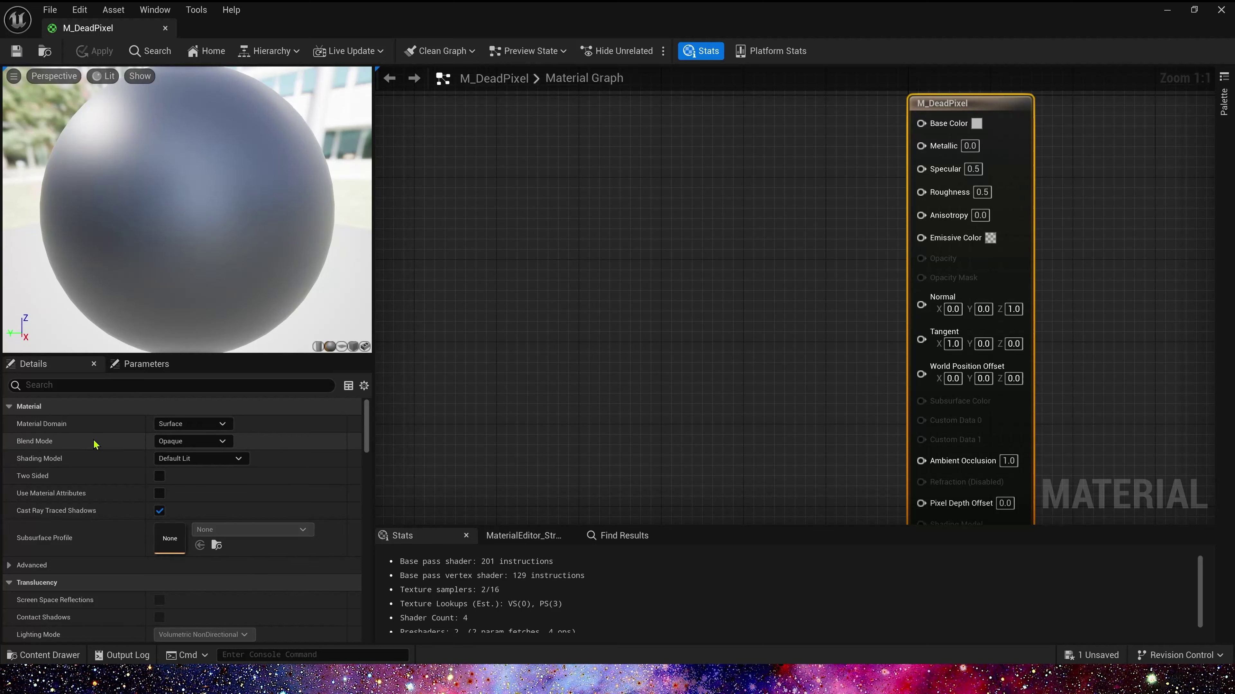
# - Set Blend Mode to Translucent, Shading Model to Unlit, and tick Two Sided
pyautogui.click(166, 441)
pyautogui.click(208, 481)
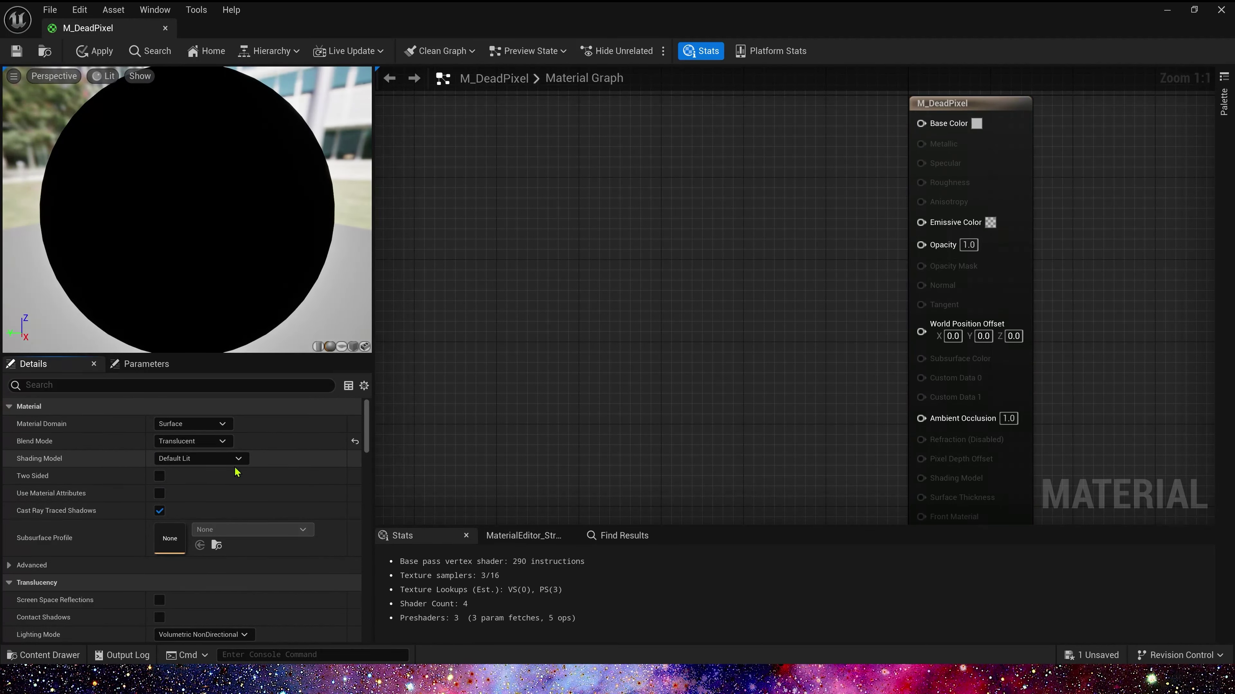
pyautogui.click(229, 458)
pyautogui.click(209, 471)
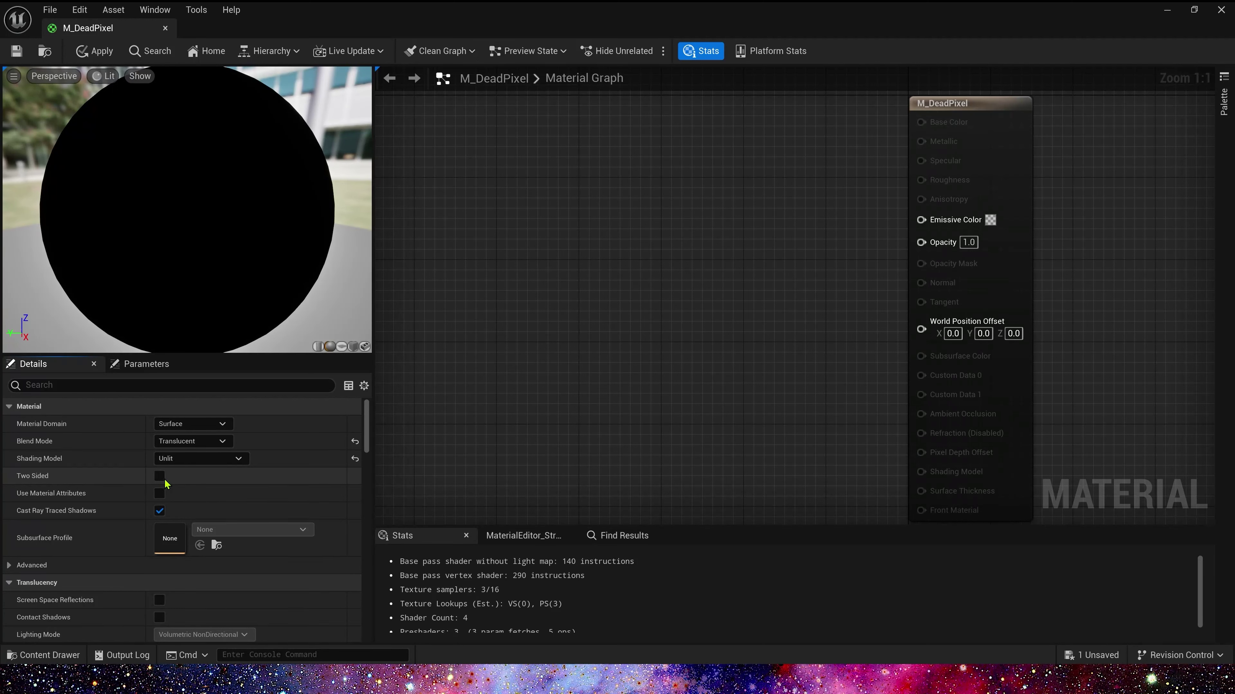
pyautogui.click(159, 477)
pyautogui.moveTo(567, 340); pyautogui.dragTo(611, 319, button='right')
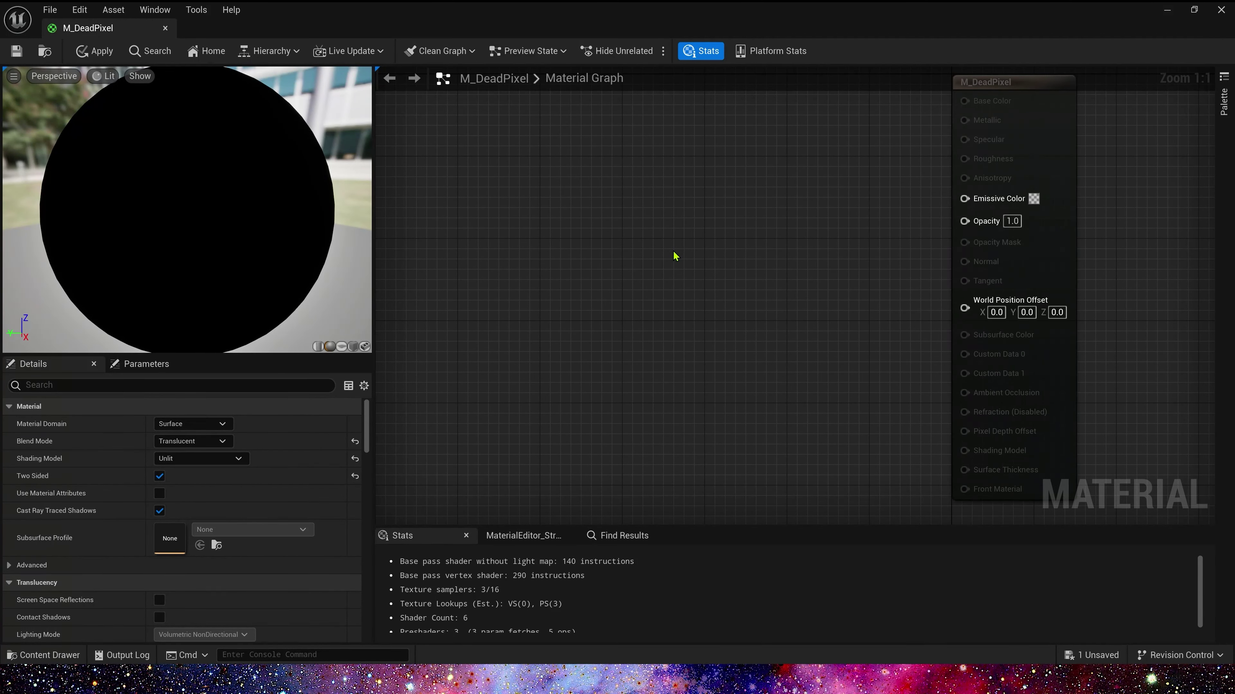
# - Add a SphereMask node to the M_DeadPixel graph
pyautogui.rightClick(677, 255)
pyautogui.write('sph')
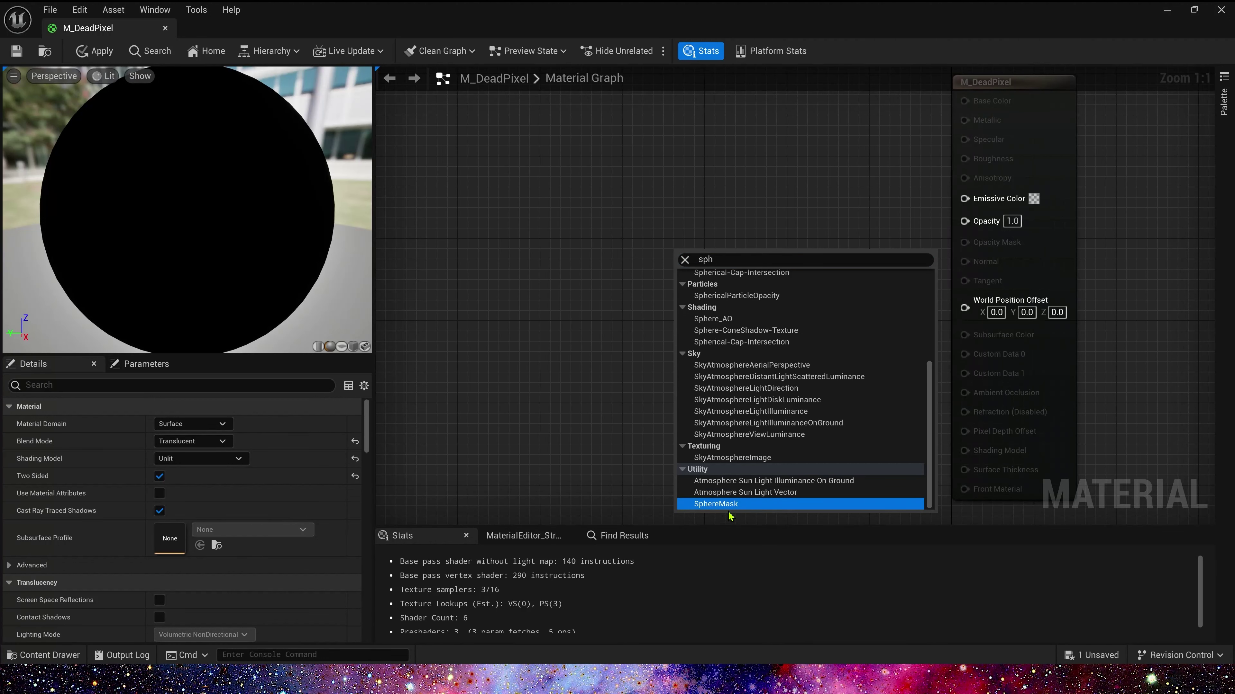
pyautogui.click(713, 505)
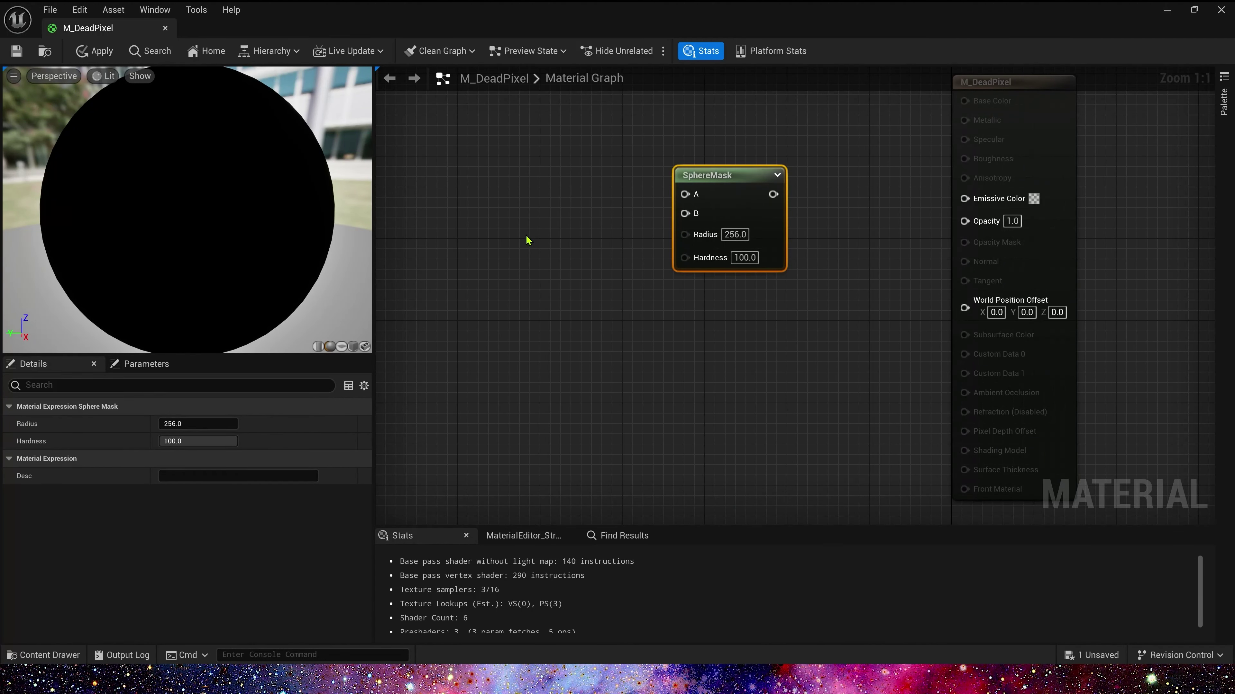
pyautogui.moveTo(588, 287); pyautogui.dragTo(772, 386, button='right')
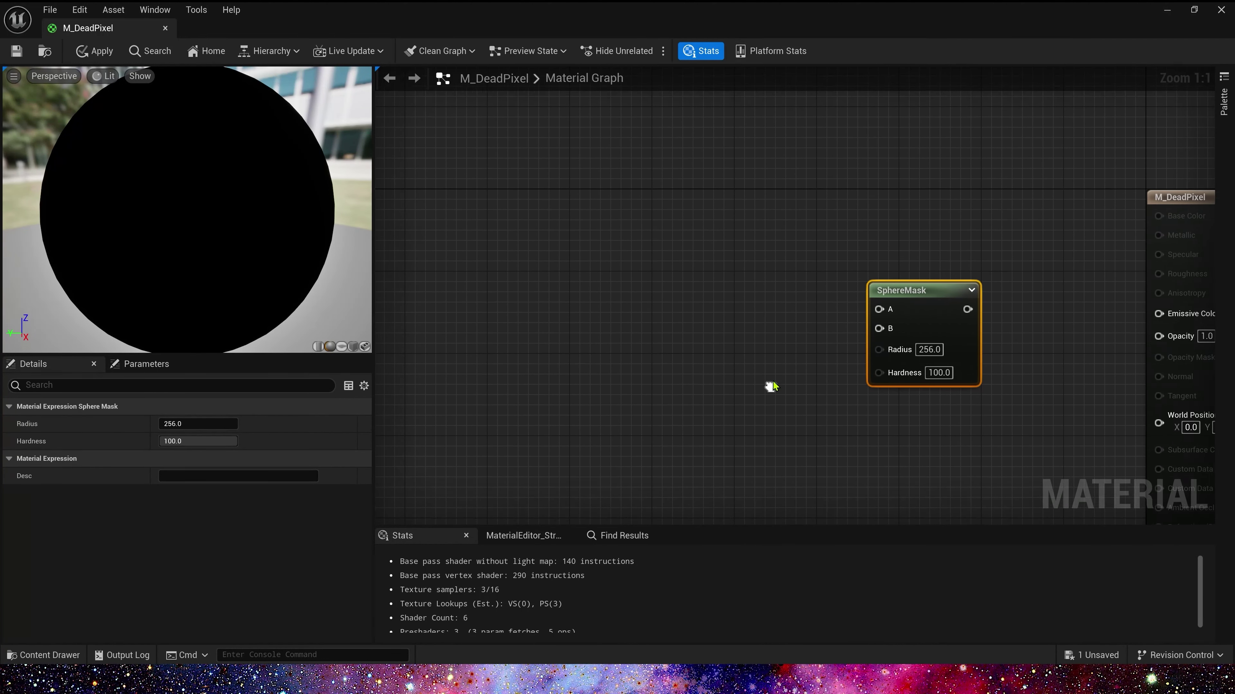
# - Wire a TexCoord[0] node into a new Multiply node's A input
pyautogui.press('u')
pyautogui.click(575, 245)
pyautogui.moveTo(579, 251); pyautogui.dragTo(481, 270)
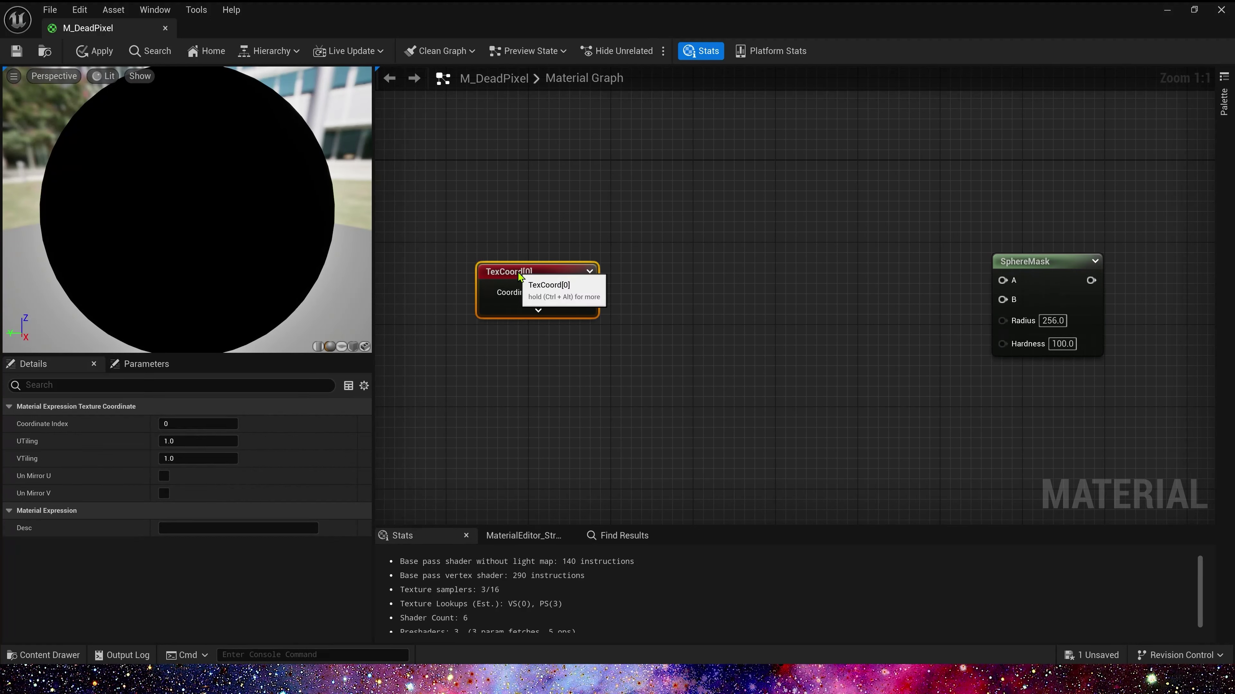
pyautogui.press('m')
pyautogui.click(649, 281)
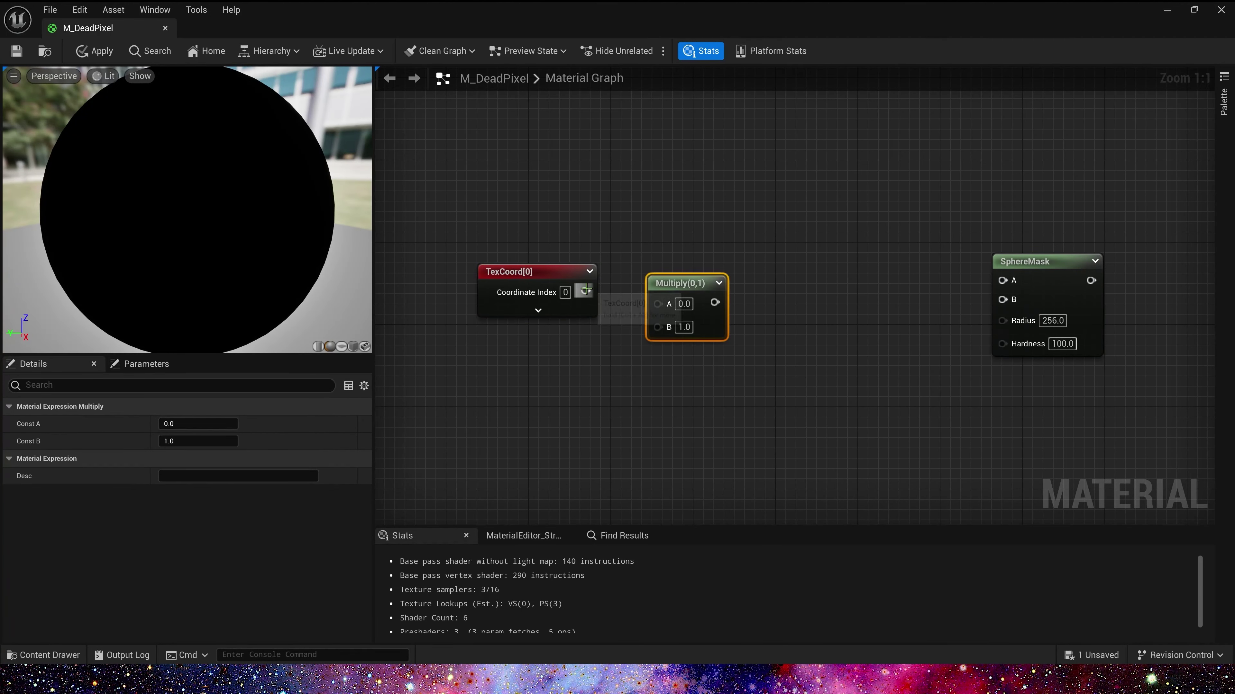
pyautogui.moveTo(586, 291); pyautogui.dragTo(652, 290)
# - Connect a Constant2Vector to the Multiply's B and set it to 1,1
pyautogui.press('2')
pyautogui.click(541, 344)
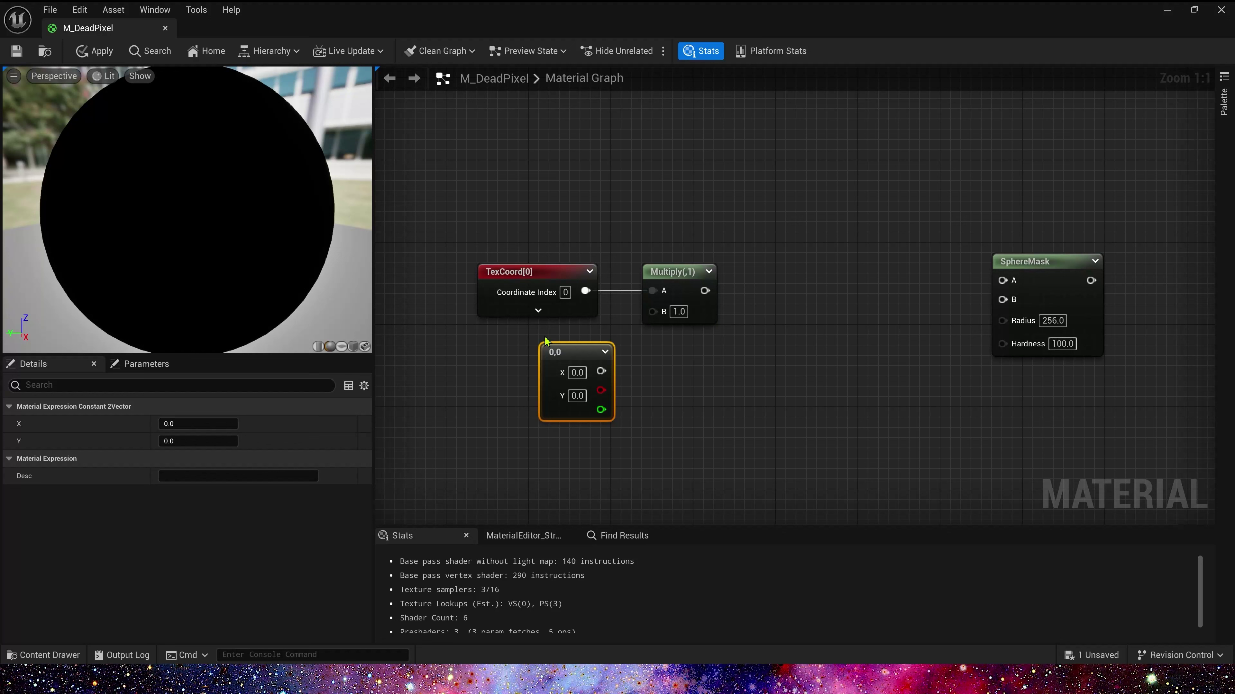
pyautogui.moveTo(601, 371); pyautogui.dragTo(653, 310)
pyautogui.moveTo(498, 338); pyautogui.dragTo(623, 442)
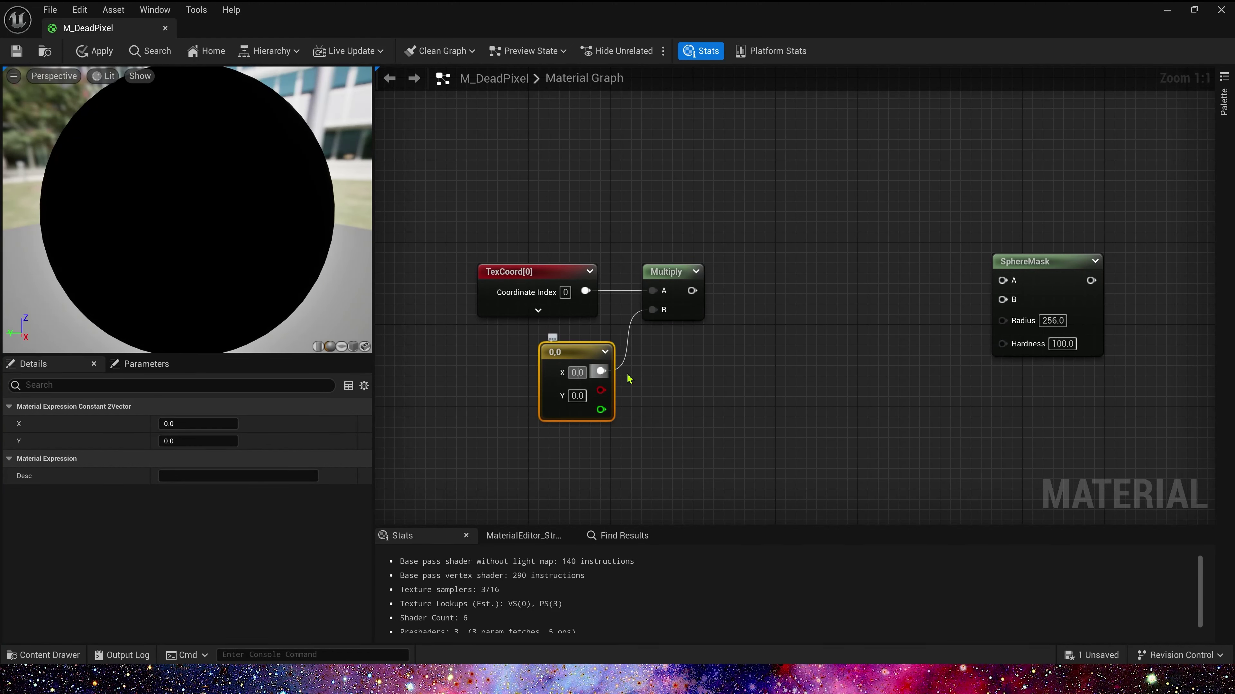
pyautogui.write('0.1')
pyautogui.click(581, 372)
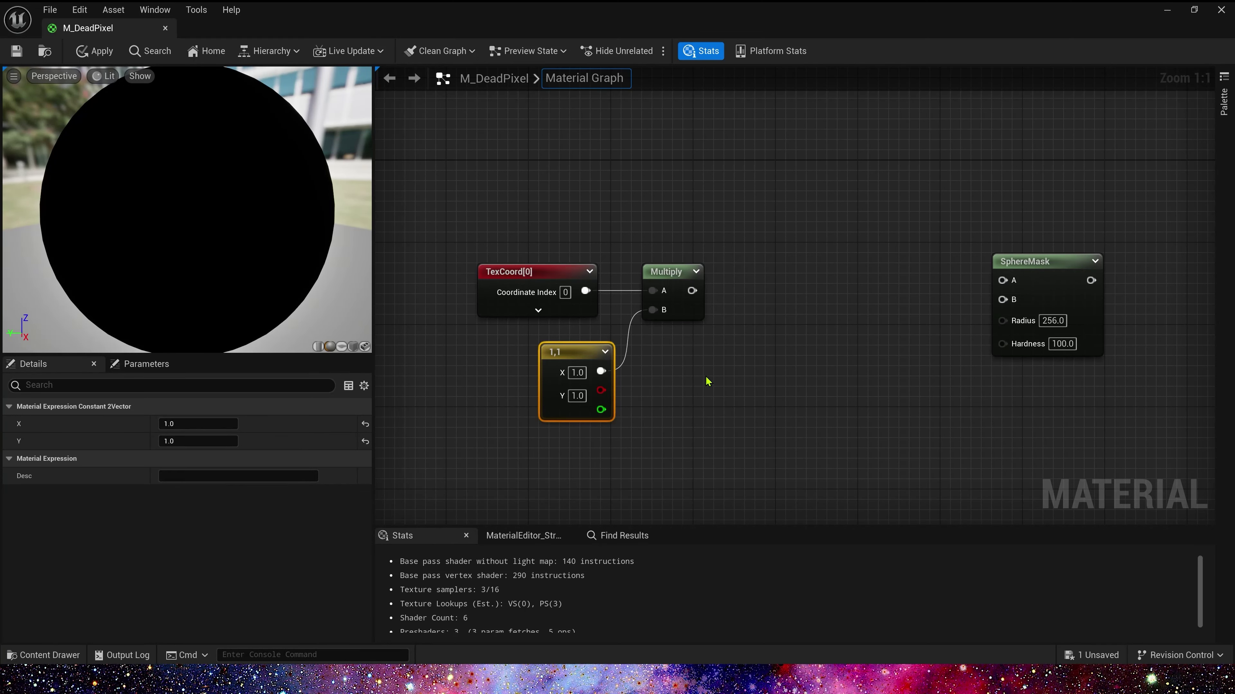
# - Chain a second Multiply after the first, with a constant of 8 on B
pyautogui.click(764, 276)
pyautogui.moveTo(691, 290); pyautogui.dragTo(758, 291)
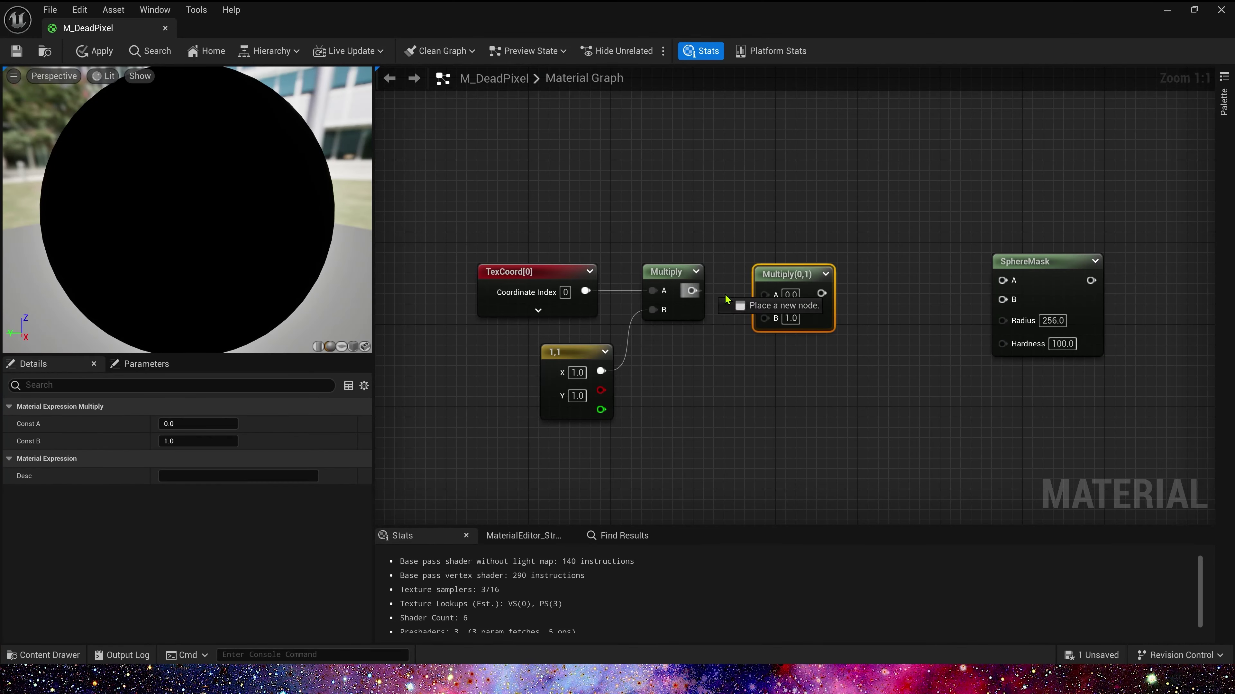
pyautogui.click(674, 361)
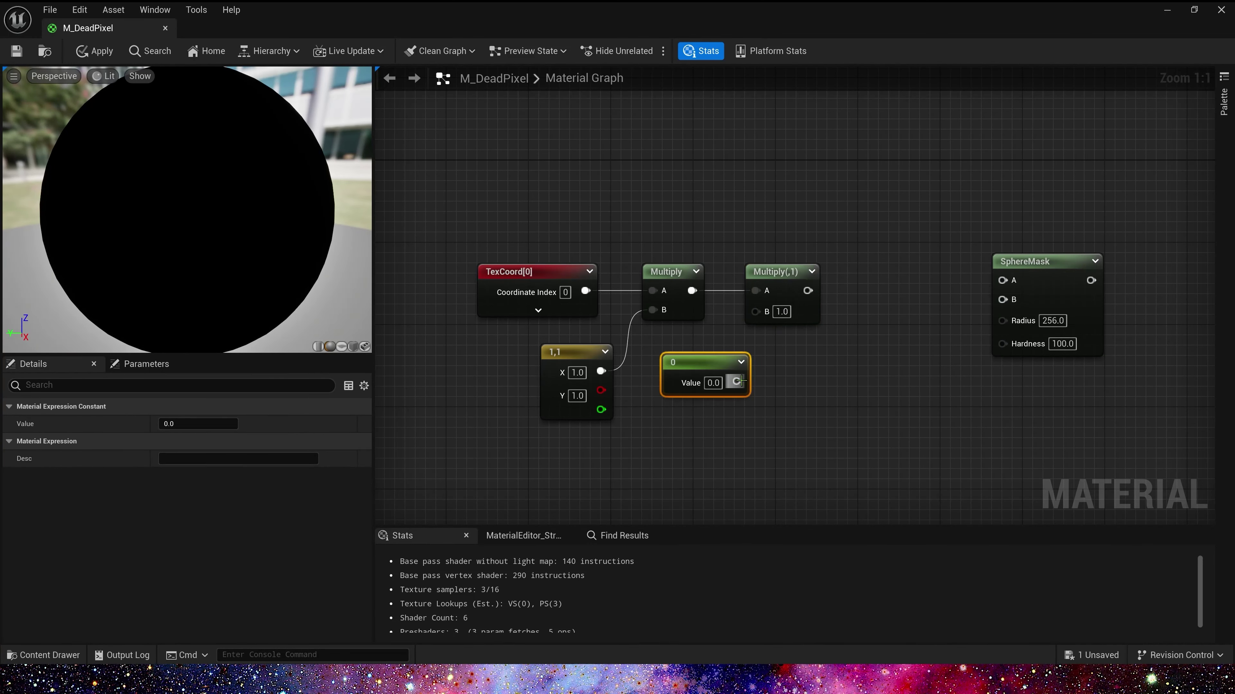
pyautogui.moveTo(736, 381); pyautogui.dragTo(755, 310)
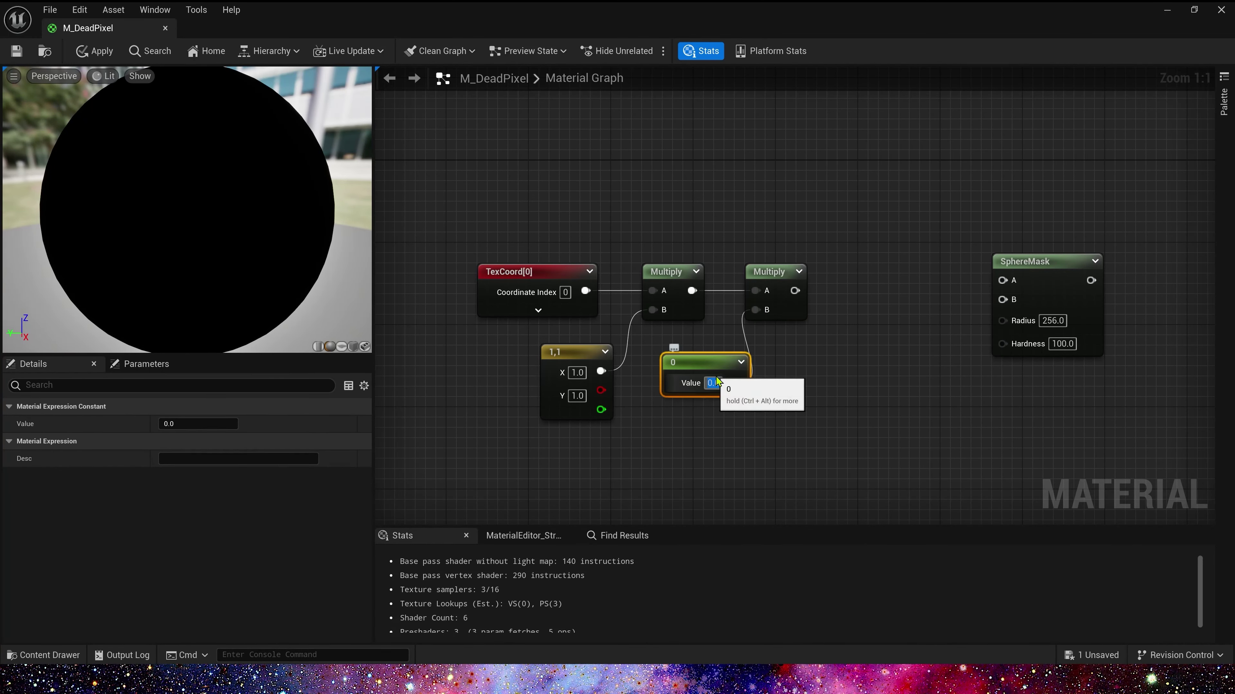
pyautogui.write('8')
pyautogui.press('Return')
# - Move the TexCoord, Multiply and constant nodes further left in the graph
pyautogui.moveTo(708, 428); pyautogui.dragTo(785, 347)
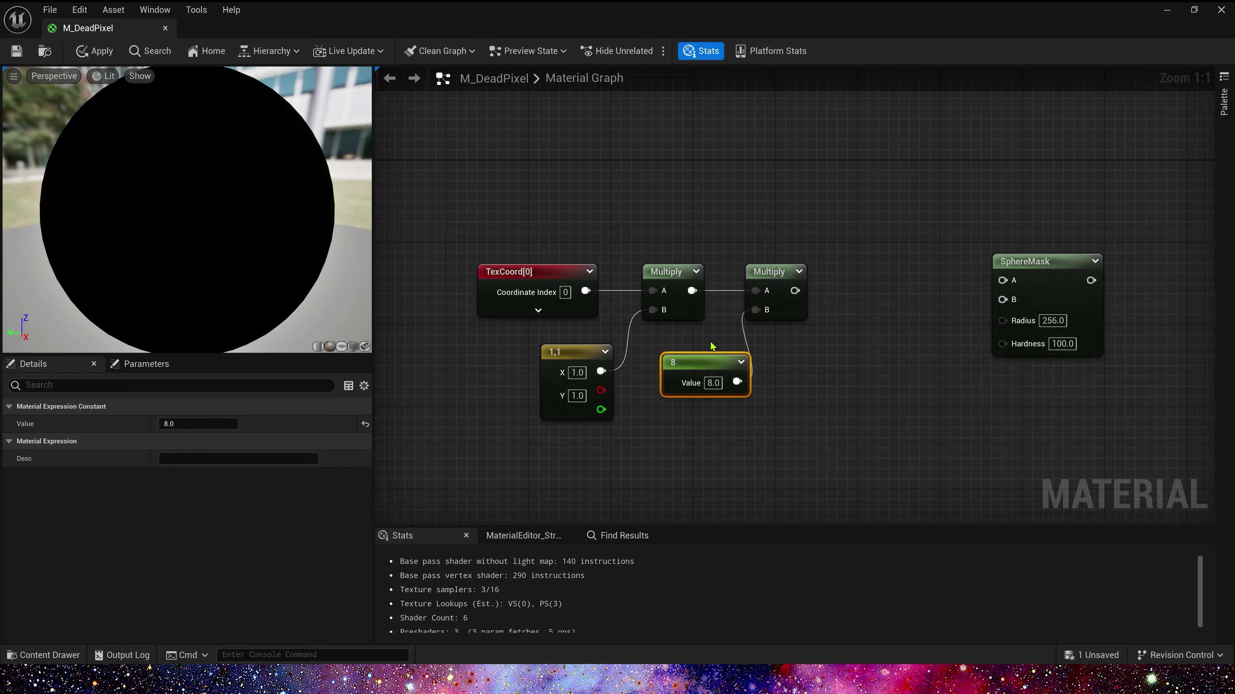
pyautogui.moveTo(788, 377); pyautogui.dragTo(466, 255)
pyautogui.moveTo(684, 358); pyautogui.dragTo(571, 357)
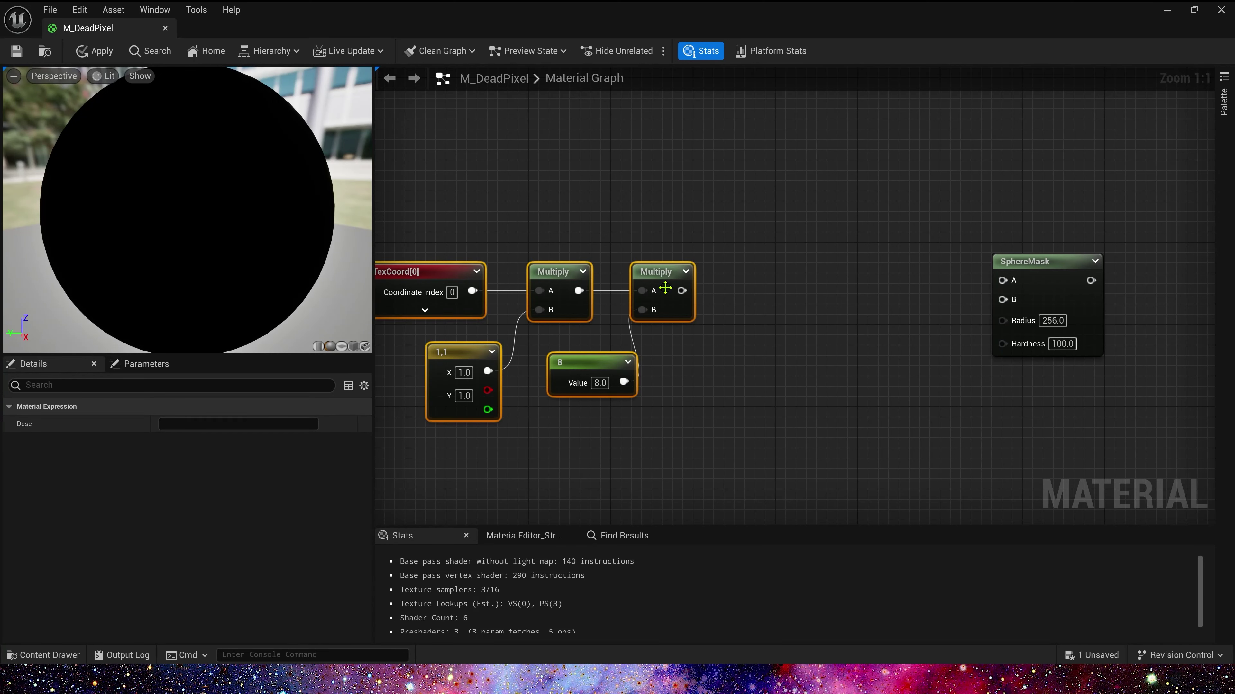
pyautogui.click(571, 358)
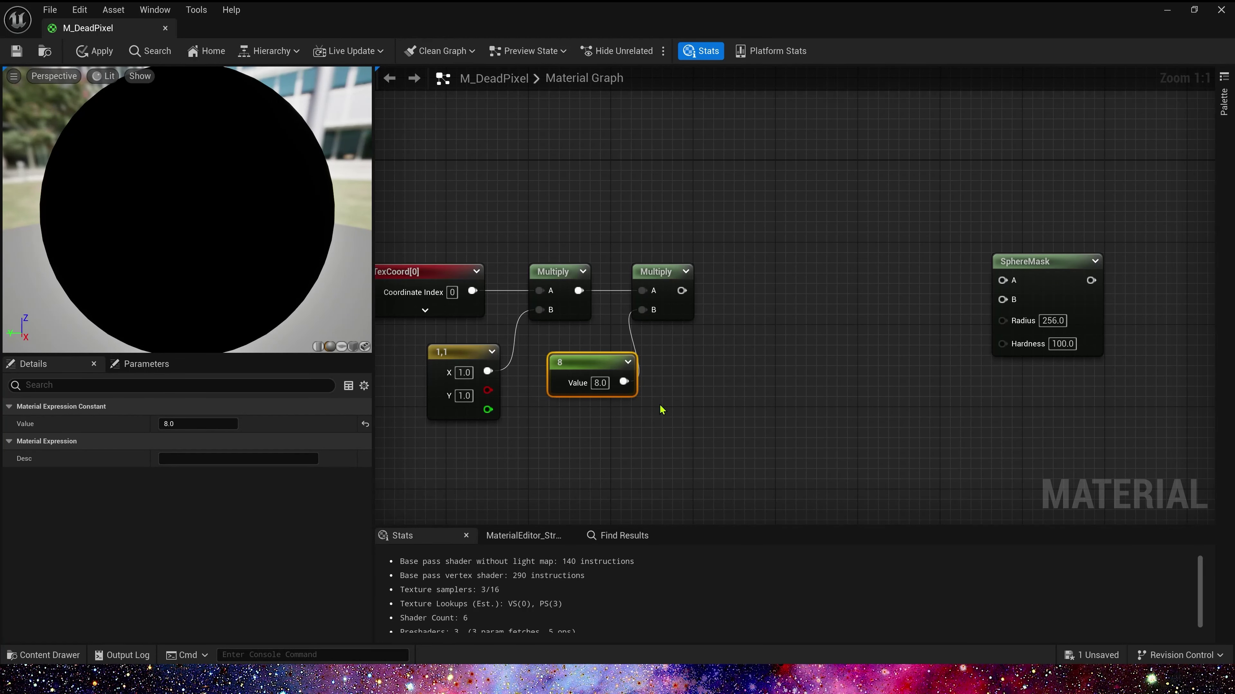
pyautogui.moveTo(710, 233); pyautogui.dragTo(385, 370)
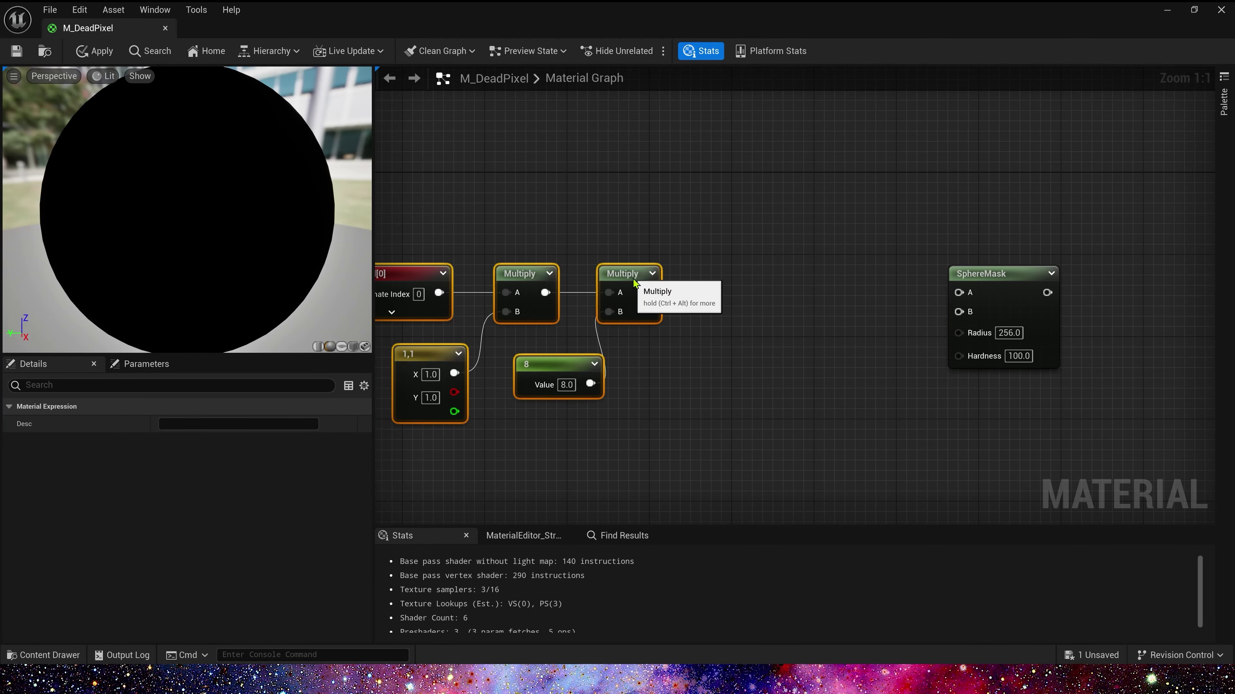
pyautogui.click(708, 263)
# - Add a Frac node after the second Multiply and wire it into SphereMask's A input
pyautogui.moveTo(625, 290); pyautogui.dragTo(728, 291)
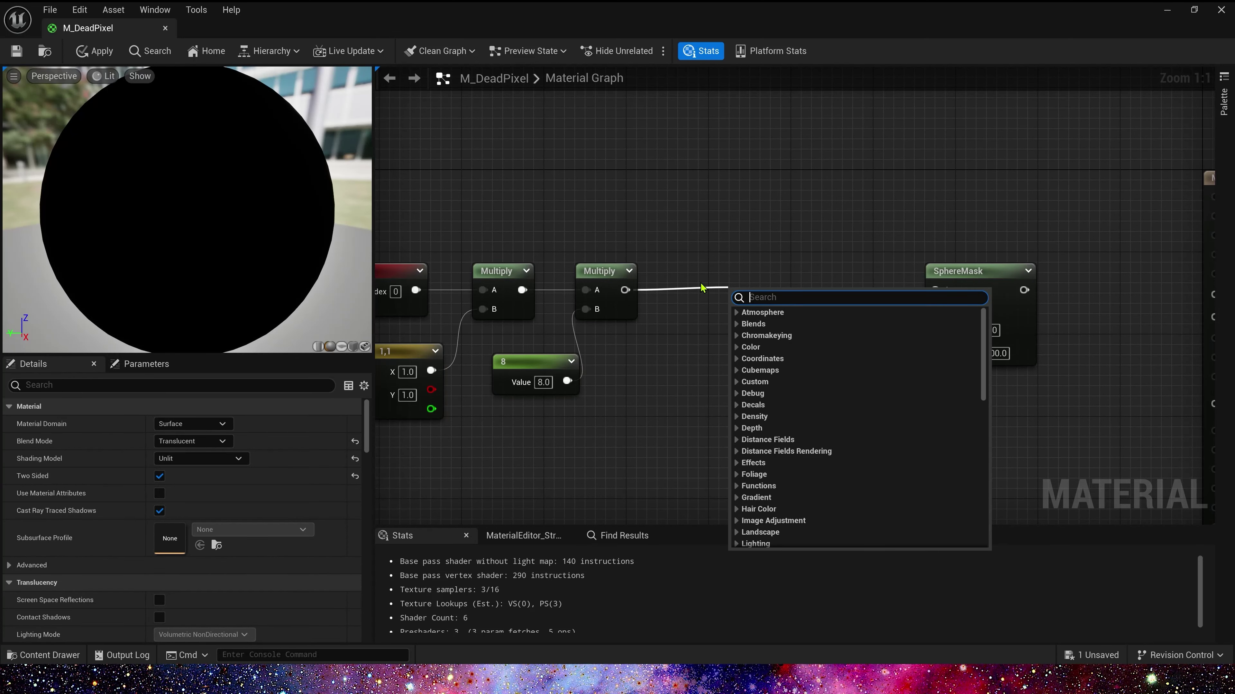
pyautogui.write('fra')
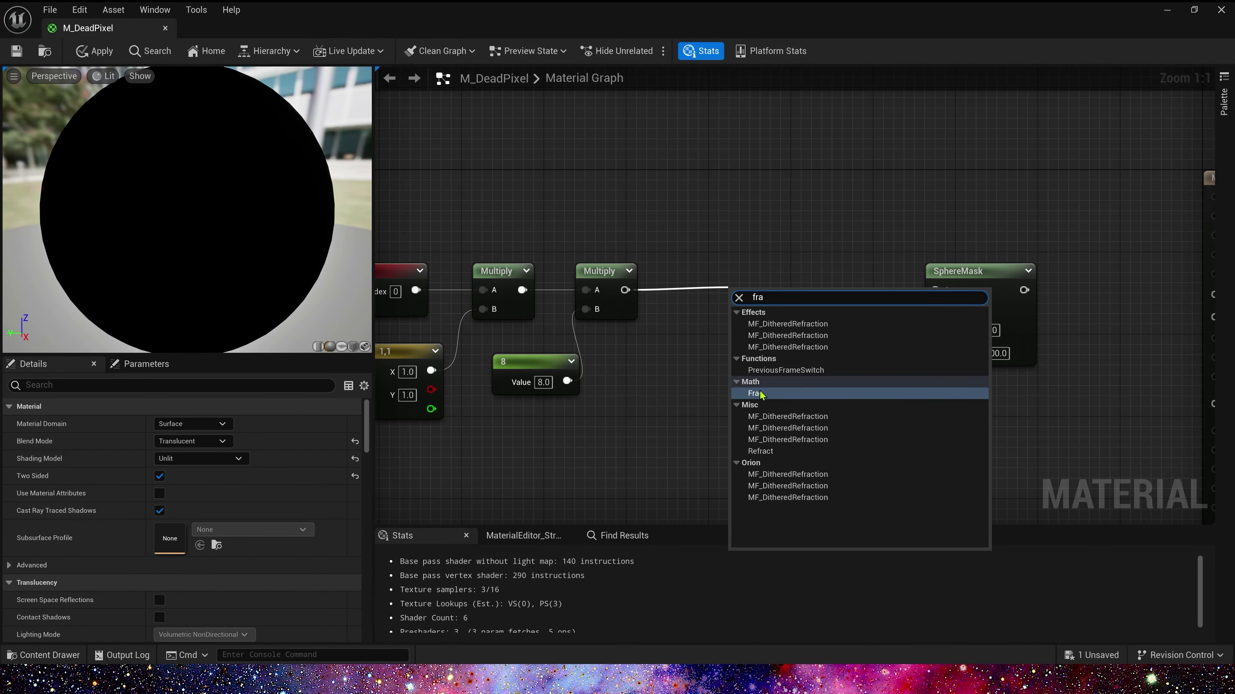
pyautogui.click(760, 394)
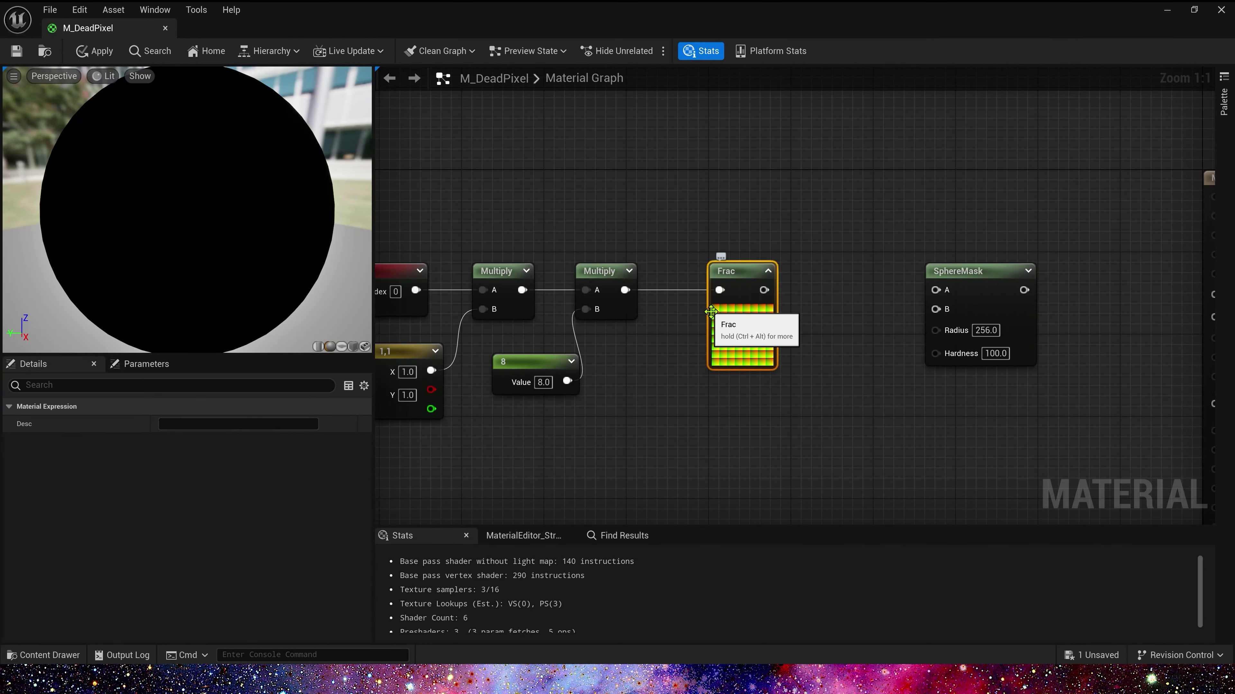
pyautogui.moveTo(816, 366); pyautogui.dragTo(824, 250, button='right')
pyautogui.moveTo(769, 261); pyautogui.dragTo(870, 265)
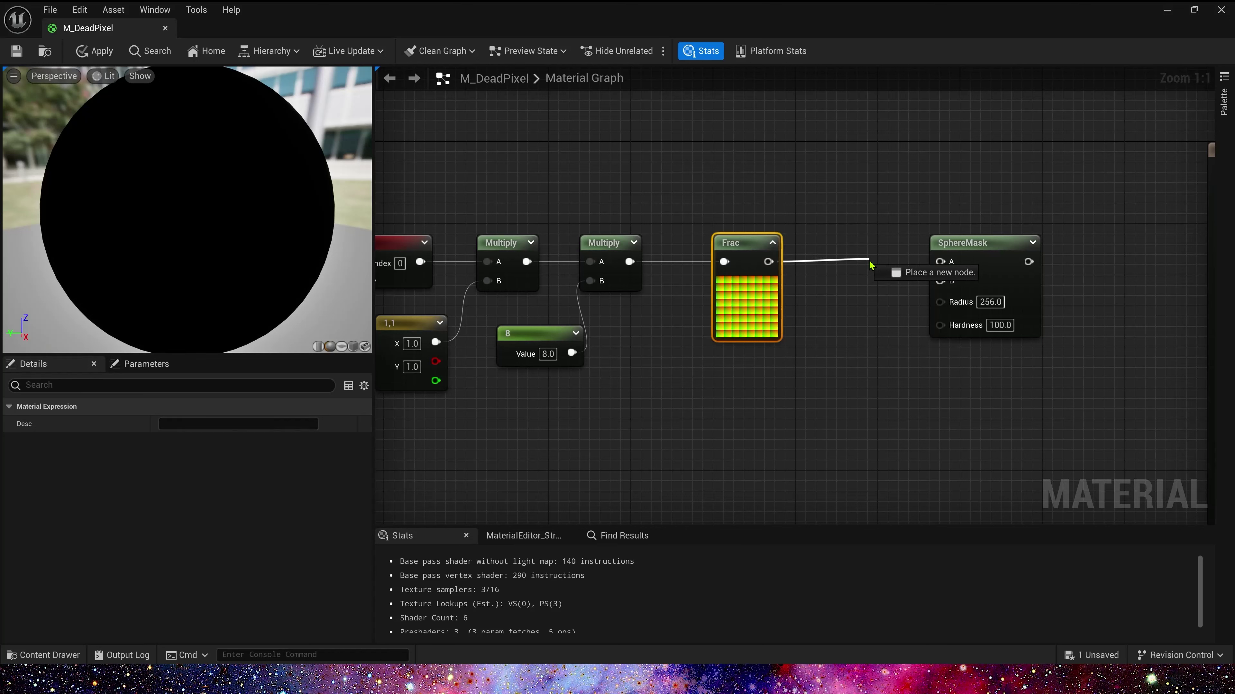
pyautogui.moveTo(946, 268); pyautogui.dragTo(945, 265)
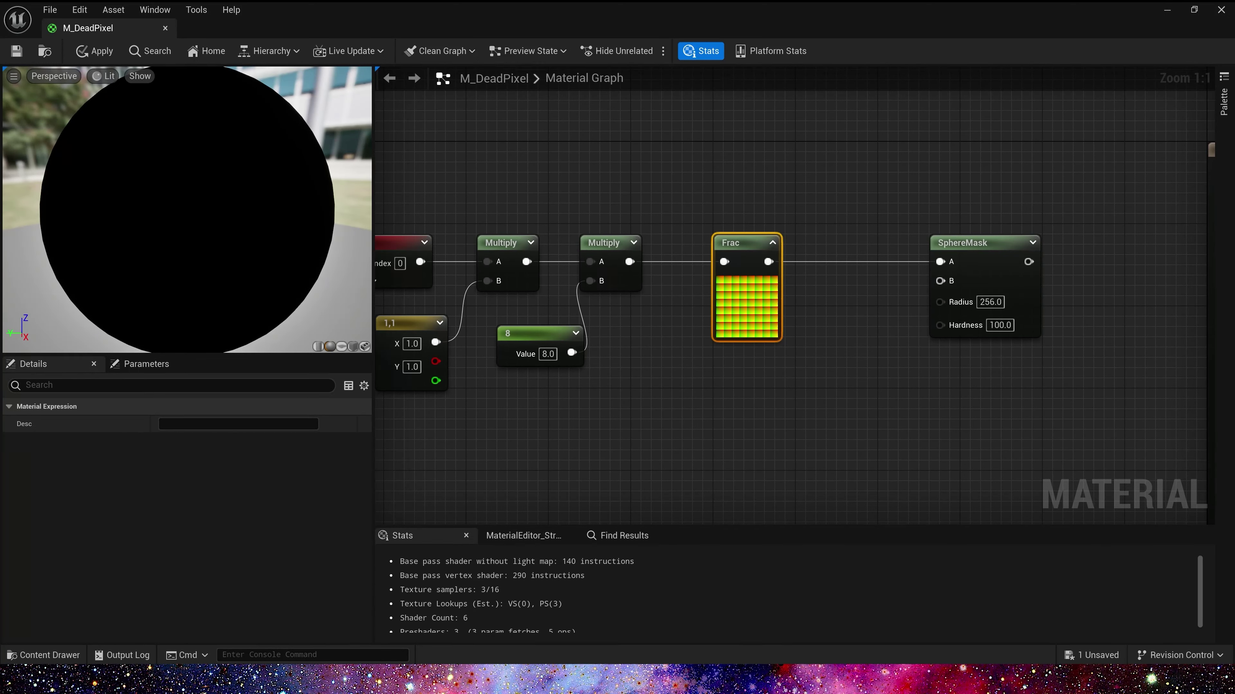
pyautogui.click(841, 325)
# - Add a 0.5 constant below Frac and wire it into SphereMask's B input
pyautogui.click(826, 314)
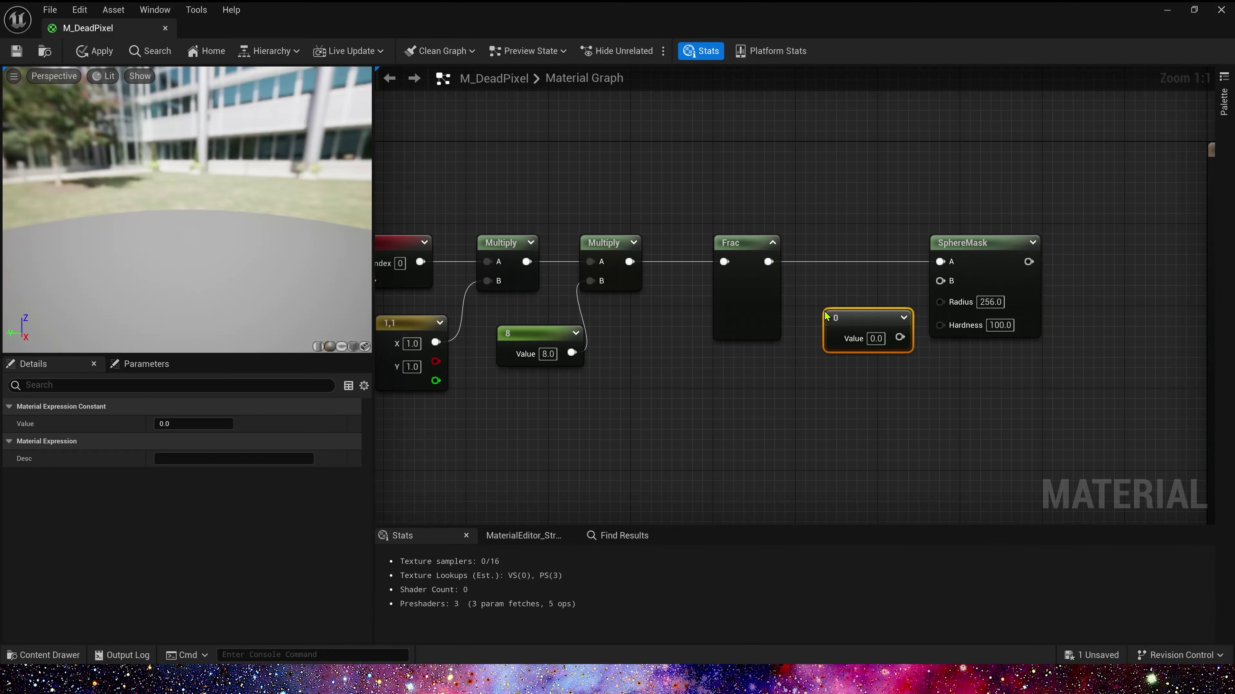
pyautogui.moveTo(846, 316); pyautogui.dragTo(778, 366)
pyautogui.click(837, 353)
pyautogui.moveTo(940, 281); pyautogui.dragTo(809, 385)
pyautogui.write('0.5')
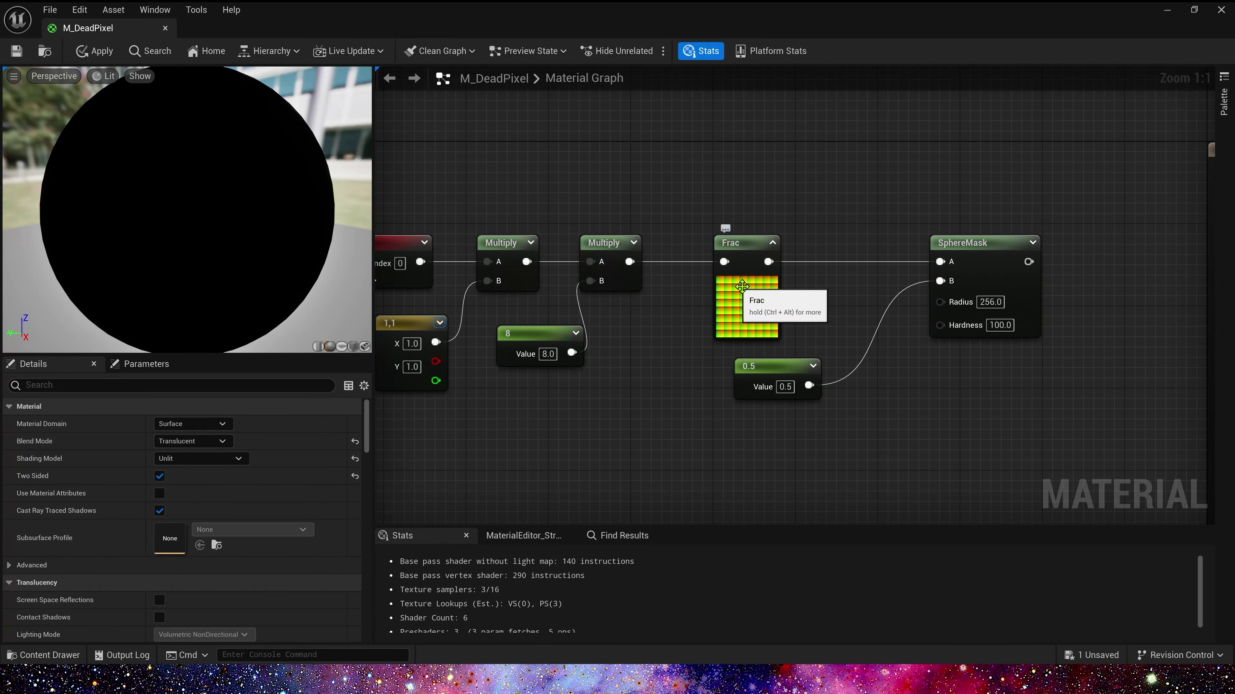
pyautogui.click(1033, 243)
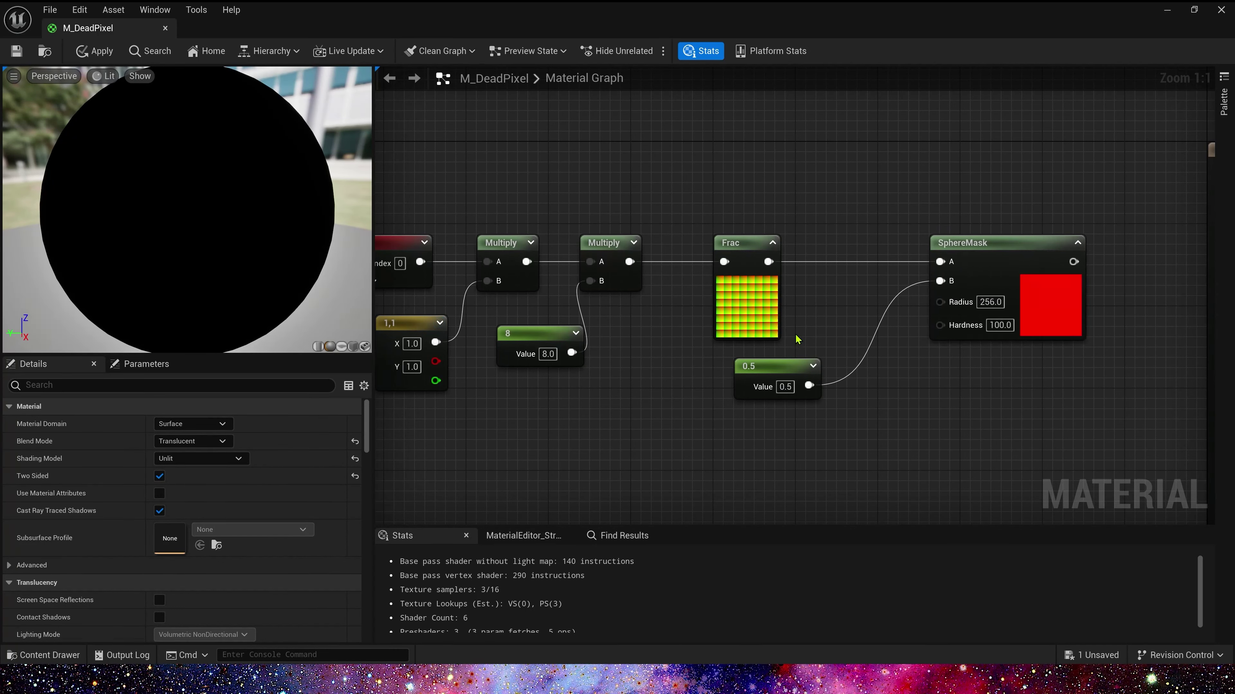
# - Feed the same 0.5 constant into SphereMask's Radius and set its Hardness to 0.5
pyautogui.press('Home')
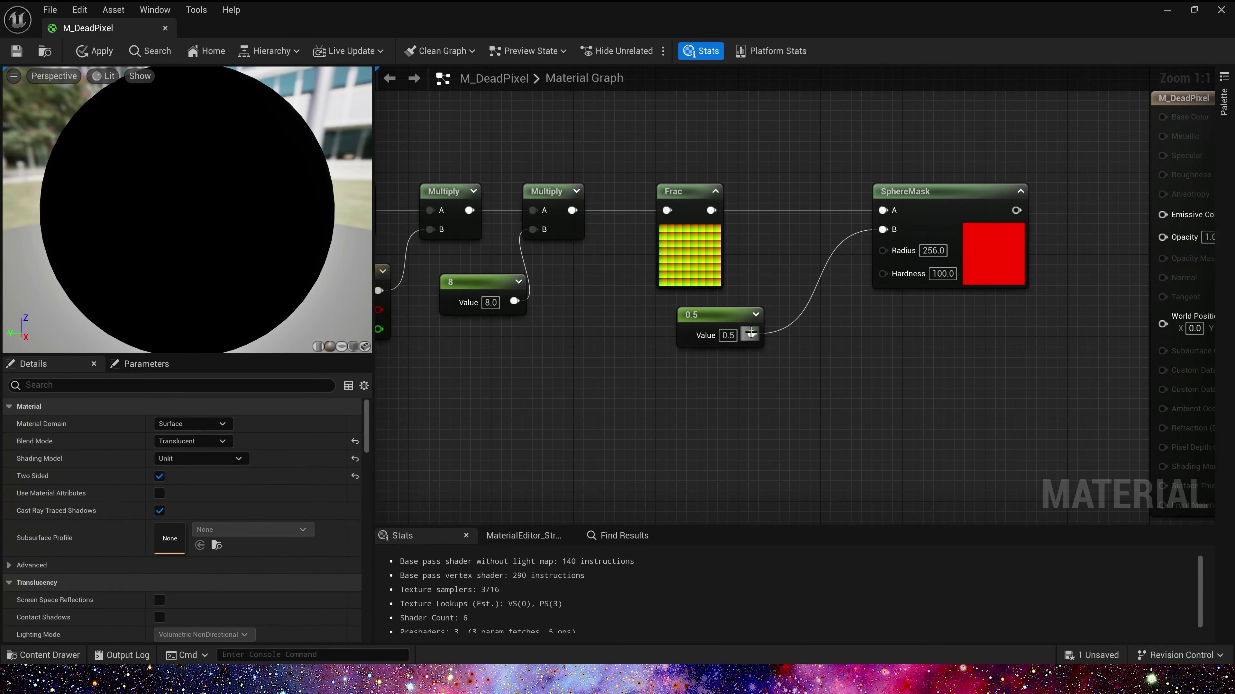
pyautogui.moveTo(750, 333); pyautogui.dragTo(882, 250)
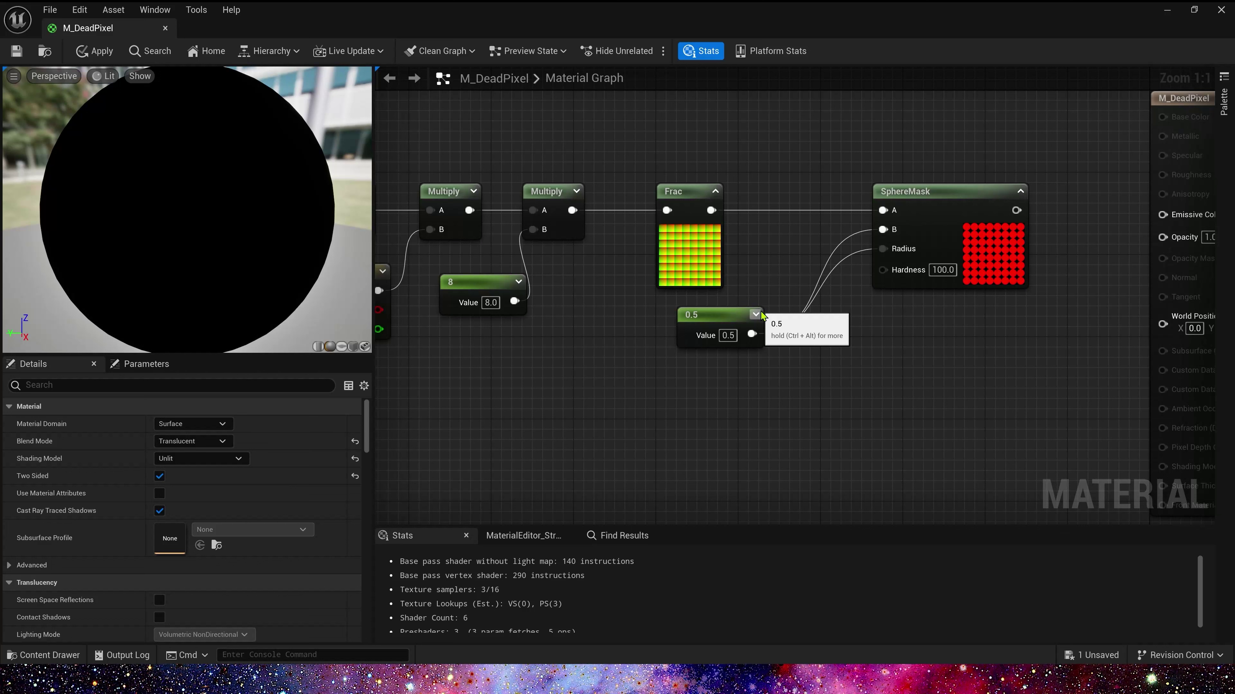
pyautogui.moveTo(729, 336); pyautogui.dragTo(686, 336)
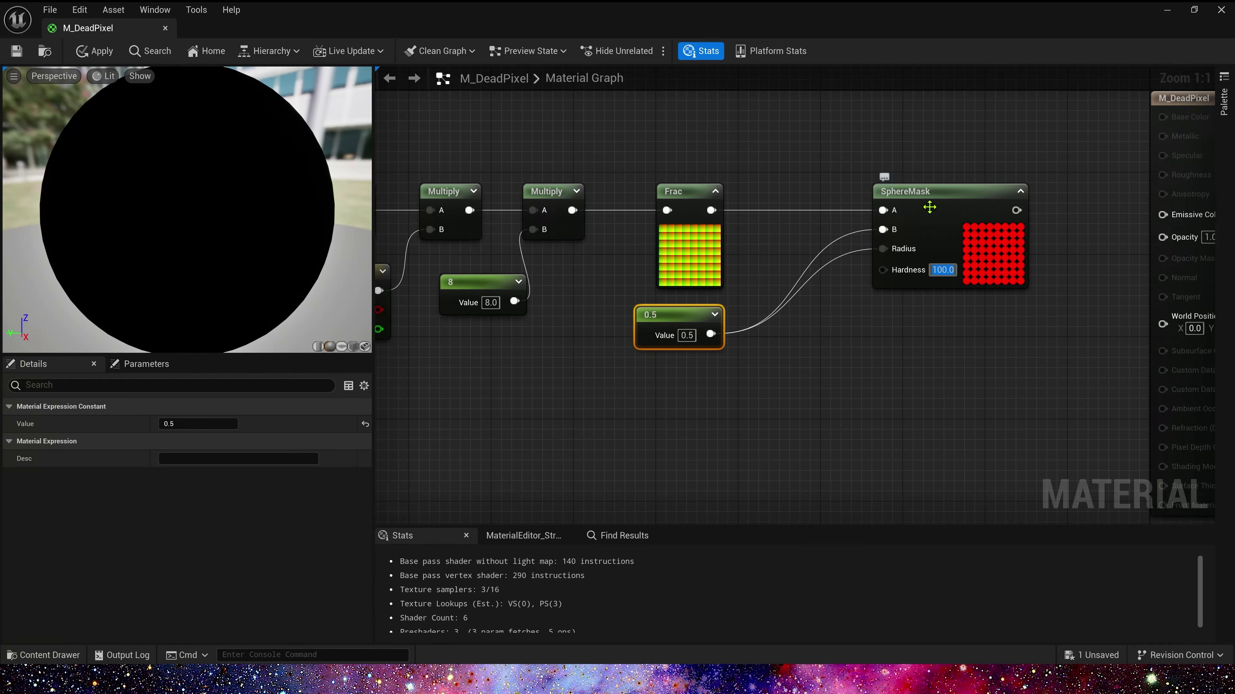
pyautogui.write('0.5')
pyautogui.press('Return')
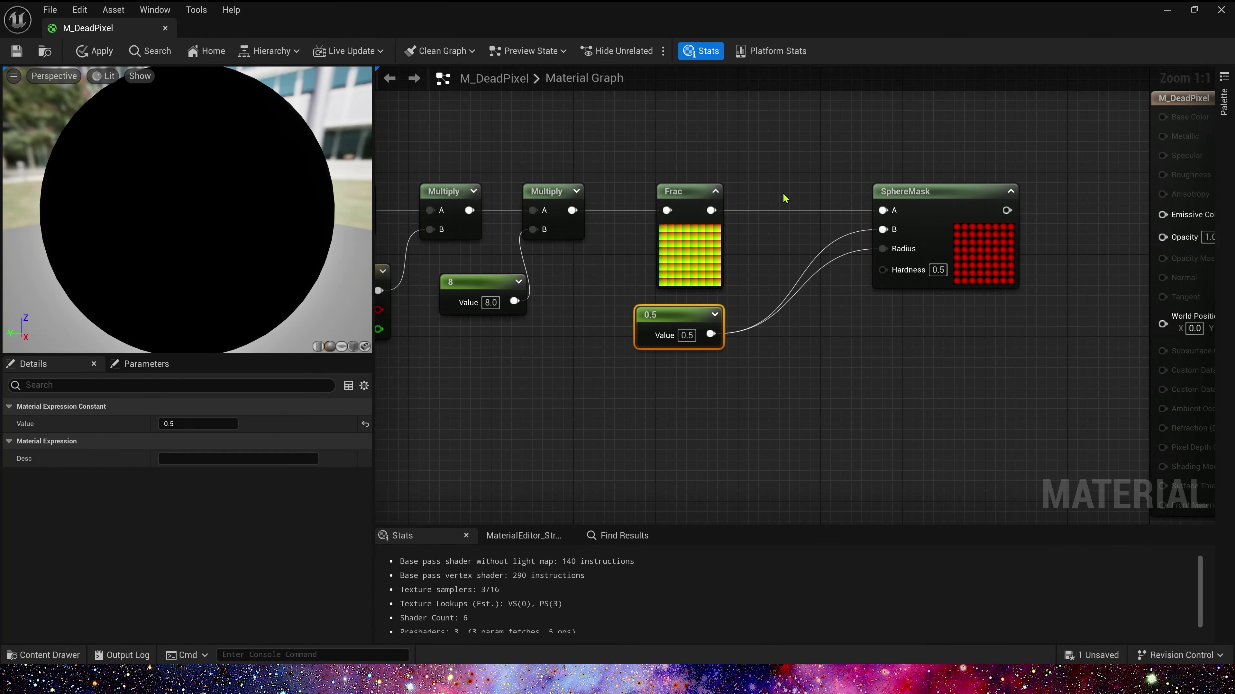
pyautogui.click(951, 186)
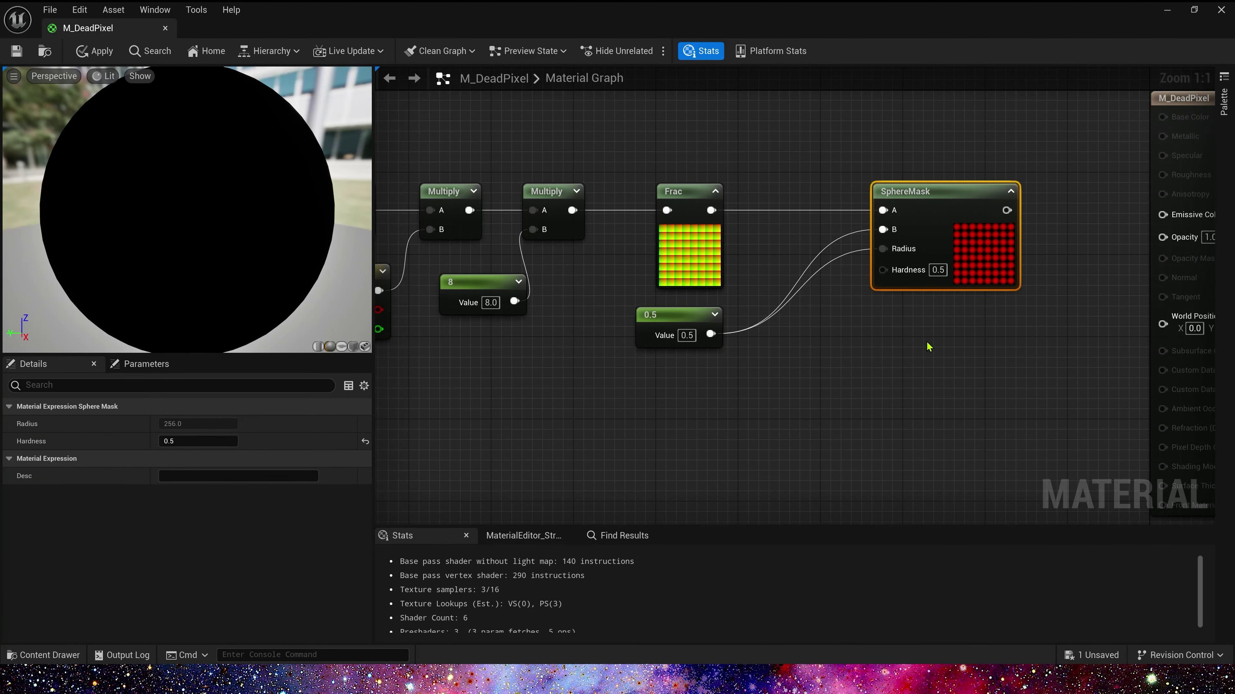
pyautogui.scroll(-1, 870, 316)
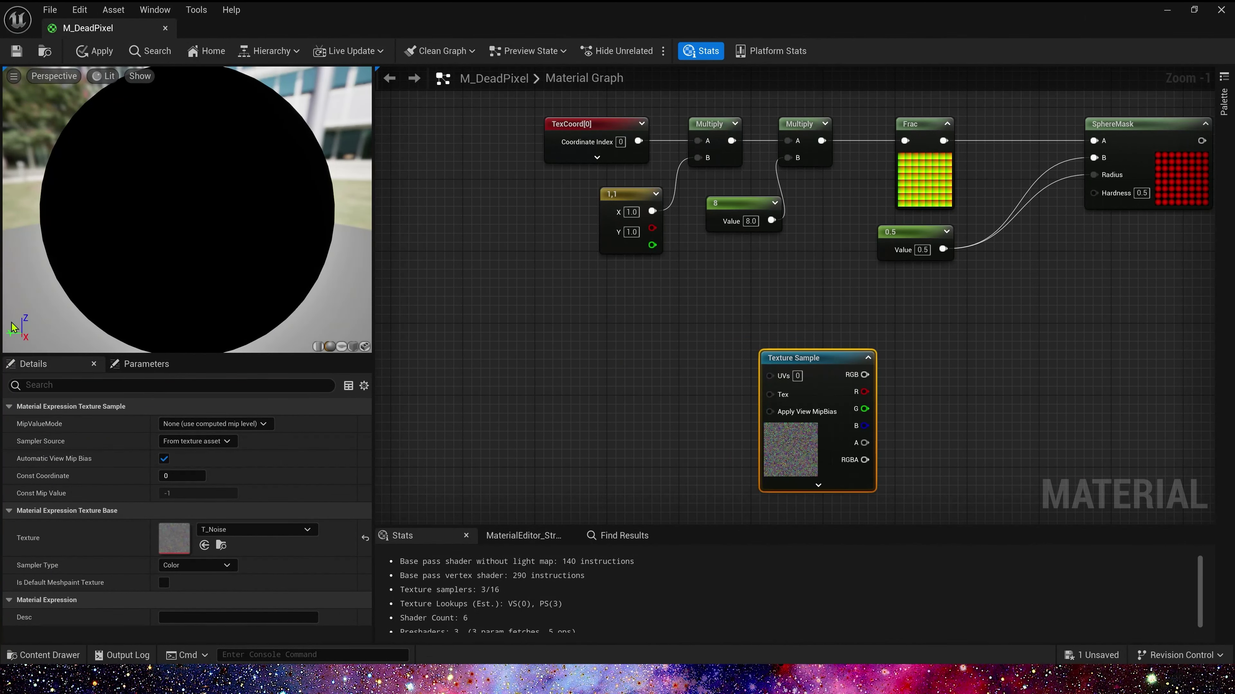
# - Add a second TexCoord node feeding a new Multiply node in empty graph space
pyautogui.moveTo(520, 333); pyautogui.dragTo(507, 288, button='right')
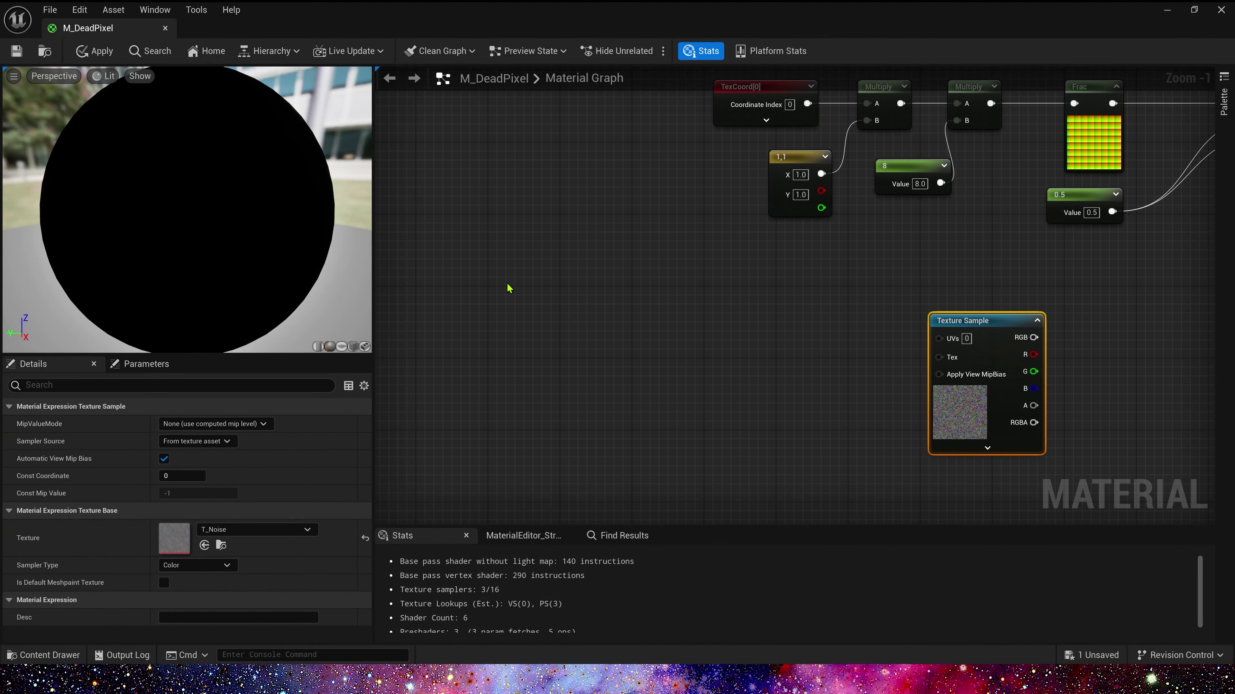
pyautogui.click(507, 284)
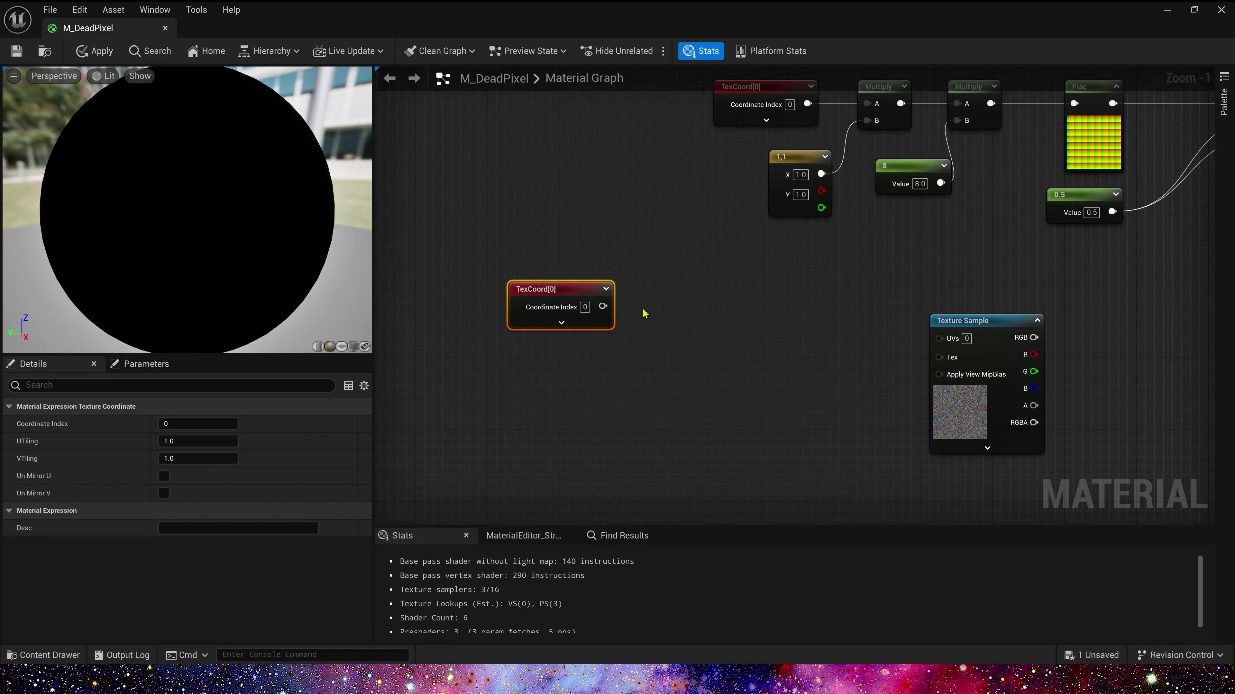
pyautogui.moveTo(603, 306)
pyautogui.mouseDown()
pyautogui.moveTo(653, 321)
pyautogui.moveTo(706, 301)
pyautogui.mouseUp()
# - Convert the 8 constant into a scalar parameter named Tiling
pyautogui.click(900, 168)
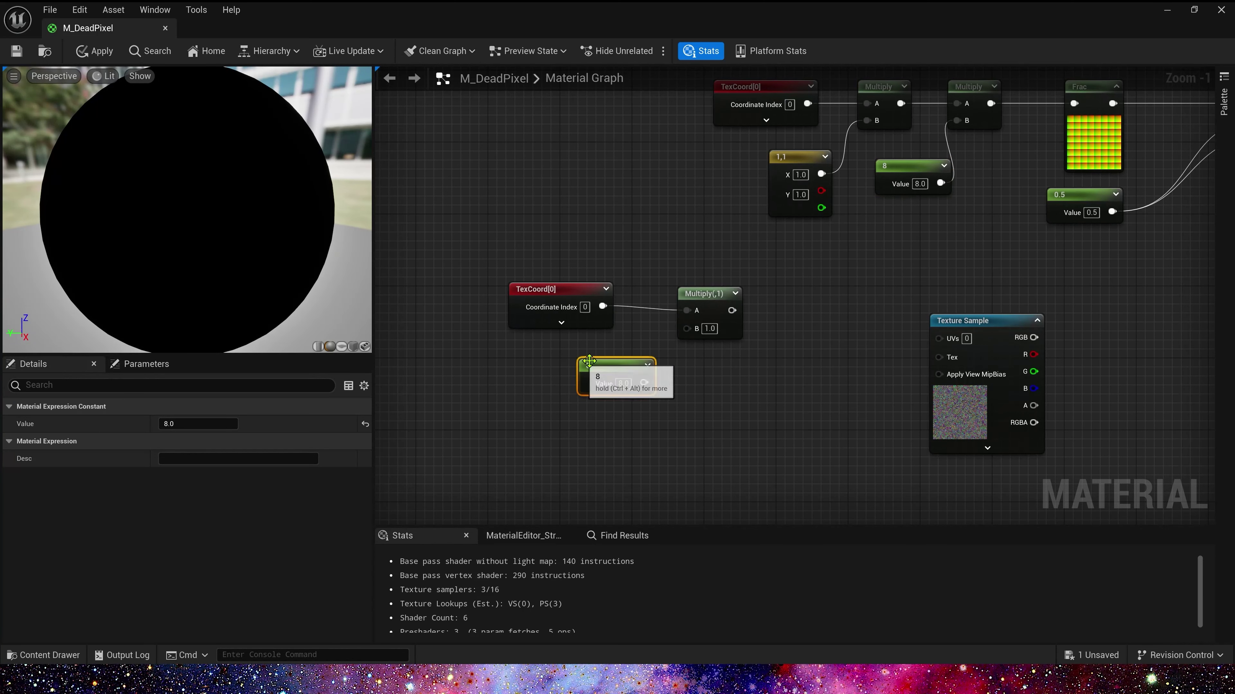
pyautogui.rightClick(900, 171)
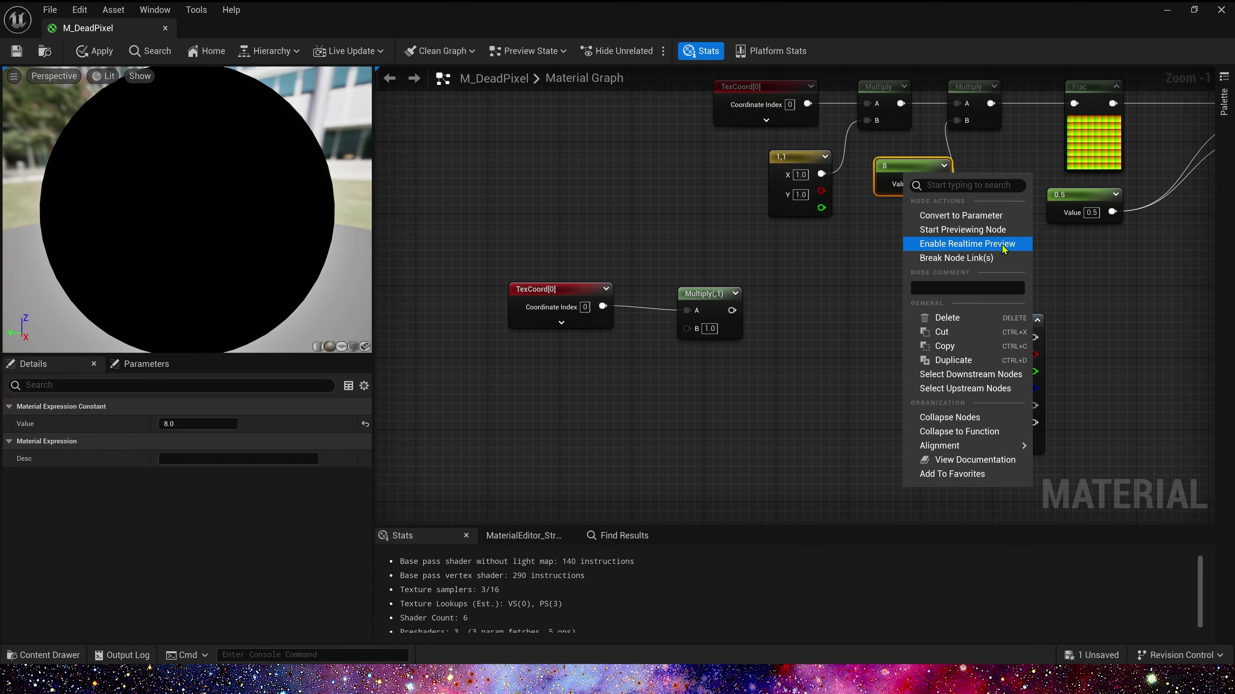
pyautogui.click(983, 217)
pyautogui.write('Tiling')
pyautogui.press('Return')
pyautogui.doubleClick(953, 168)
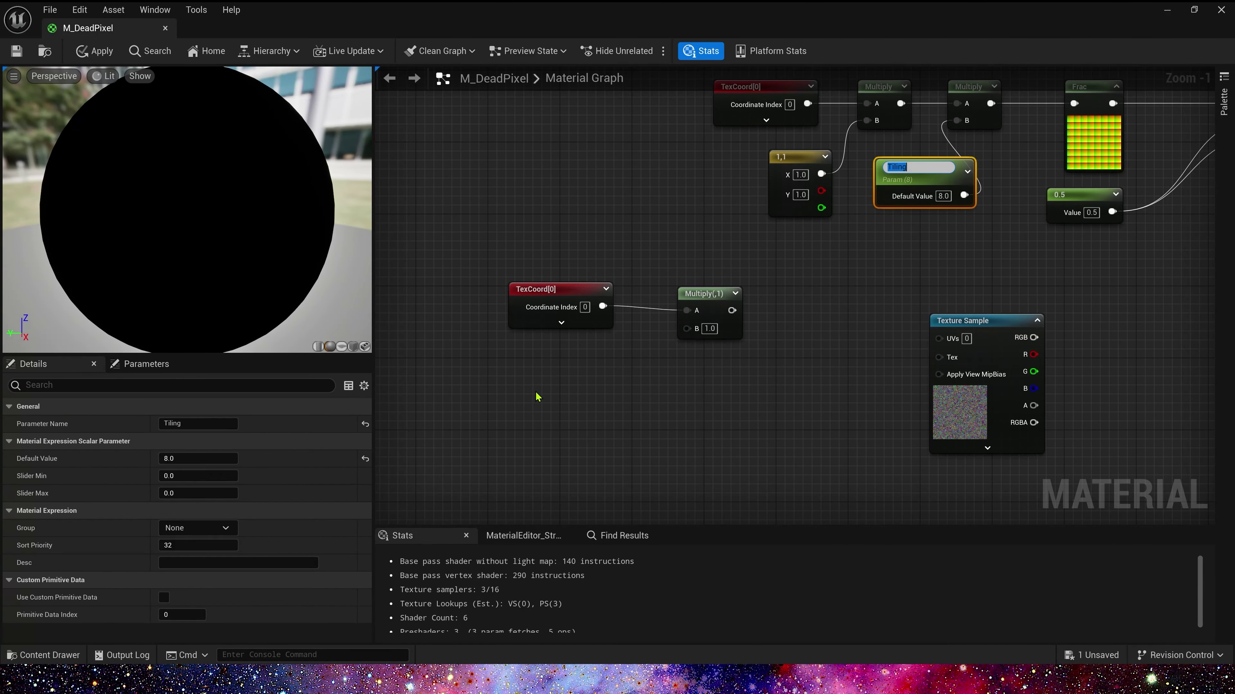
# - Place a copy of Tiling below the new TexCoord and wire it into Multiply's B
pyautogui.hotkey('ctrl', 'v')
pyautogui.moveTo(569, 413); pyautogui.dragTo(678, 327)
pyautogui.moveTo(500, 400); pyautogui.dragTo(543, 366)
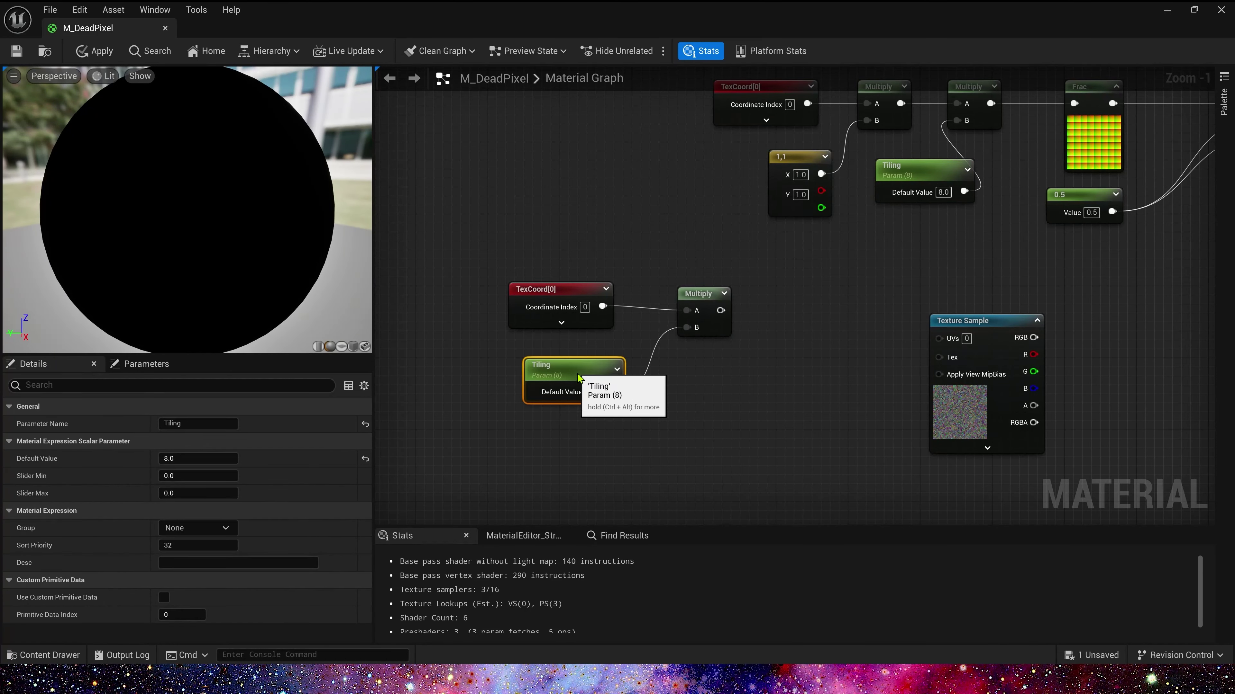
pyautogui.click(707, 297)
pyautogui.click(739, 321)
pyautogui.moveTo(734, 341); pyautogui.dragTo(506, 282)
pyautogui.moveTo(686, 294)
pyautogui.mouseDown()
pyautogui.moveTo(640, 312)
pyautogui.moveTo(747, 325)
pyautogui.mouseUp()
# - Add a Floor node after the Multiply, discarding the trial Ceil and Round nodes
pyautogui.write('fl')
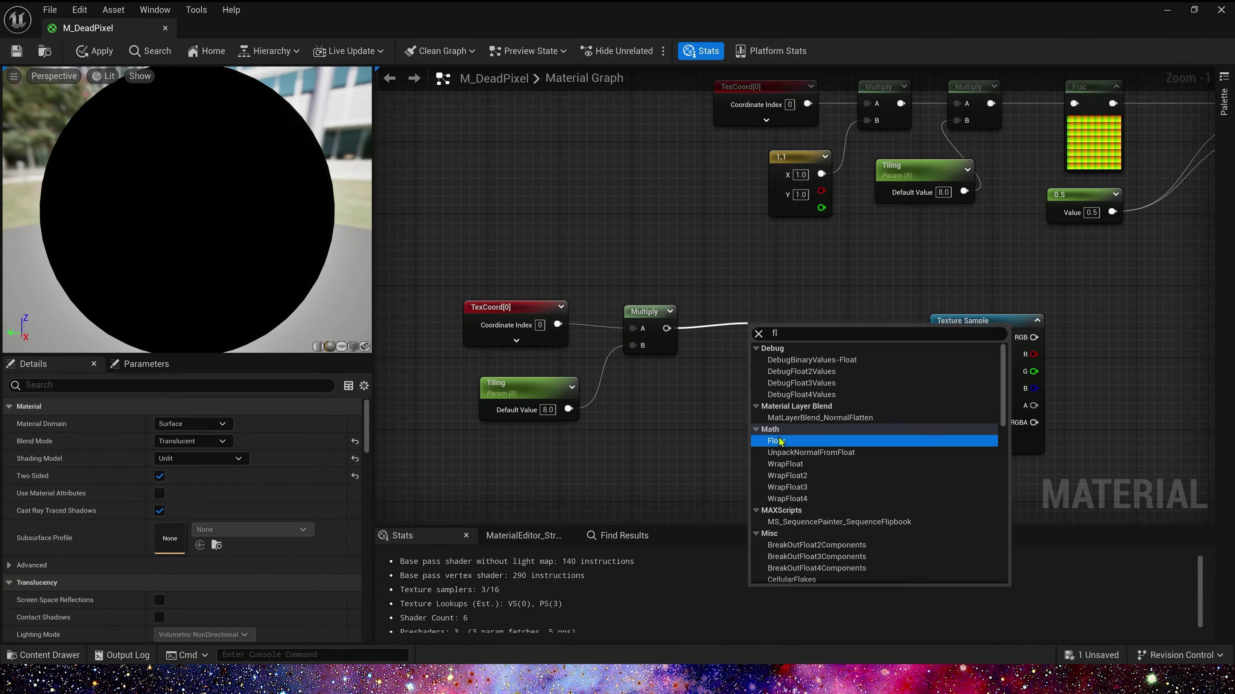
pyautogui.press('Return')
pyautogui.moveTo(667, 329); pyautogui.dragTo(746, 389)
pyautogui.write('ce')
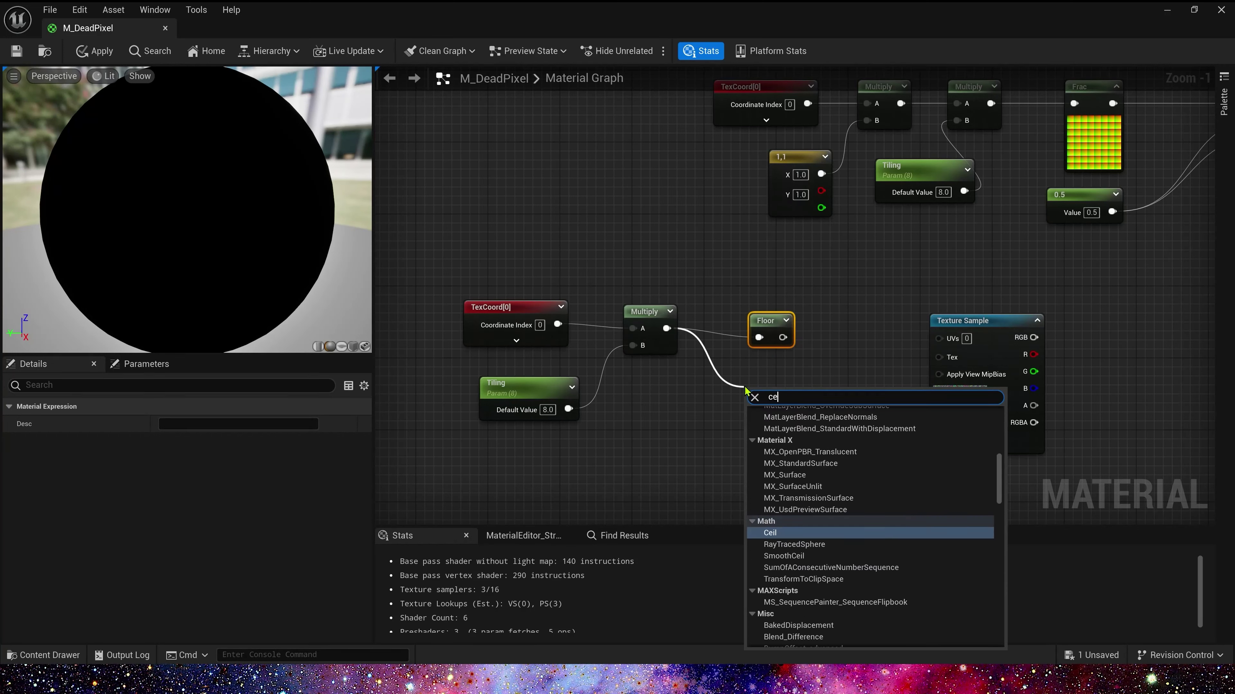
pyautogui.press('Return')
pyautogui.moveTo(667, 329); pyautogui.dragTo(772, 262)
pyautogui.write('round')
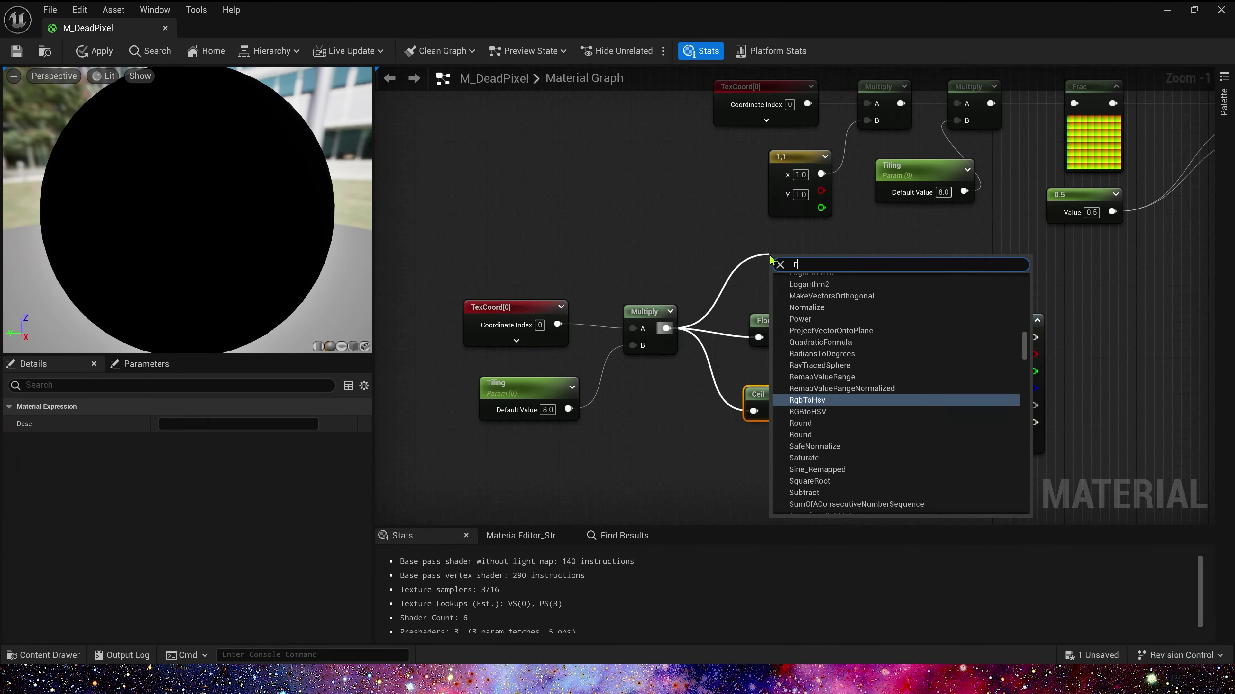
pyautogui.press('Return')
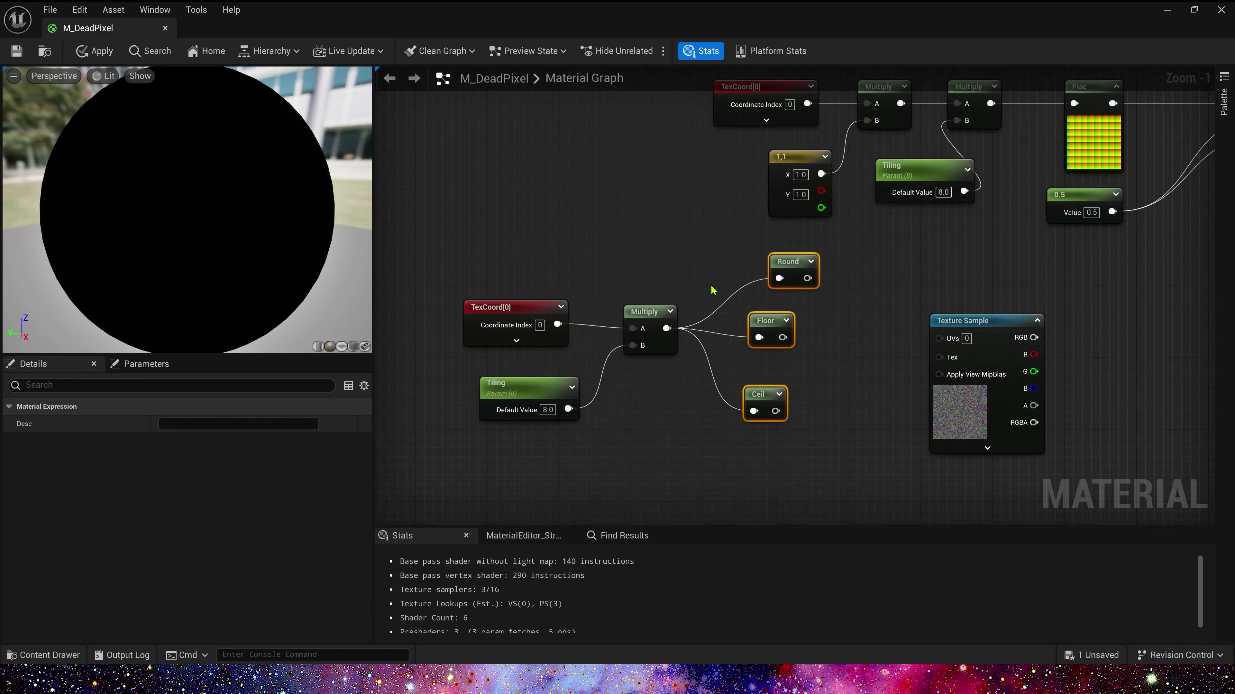
pyautogui.click(792, 262)
pyautogui.press('Delete')
pyautogui.click(763, 411)
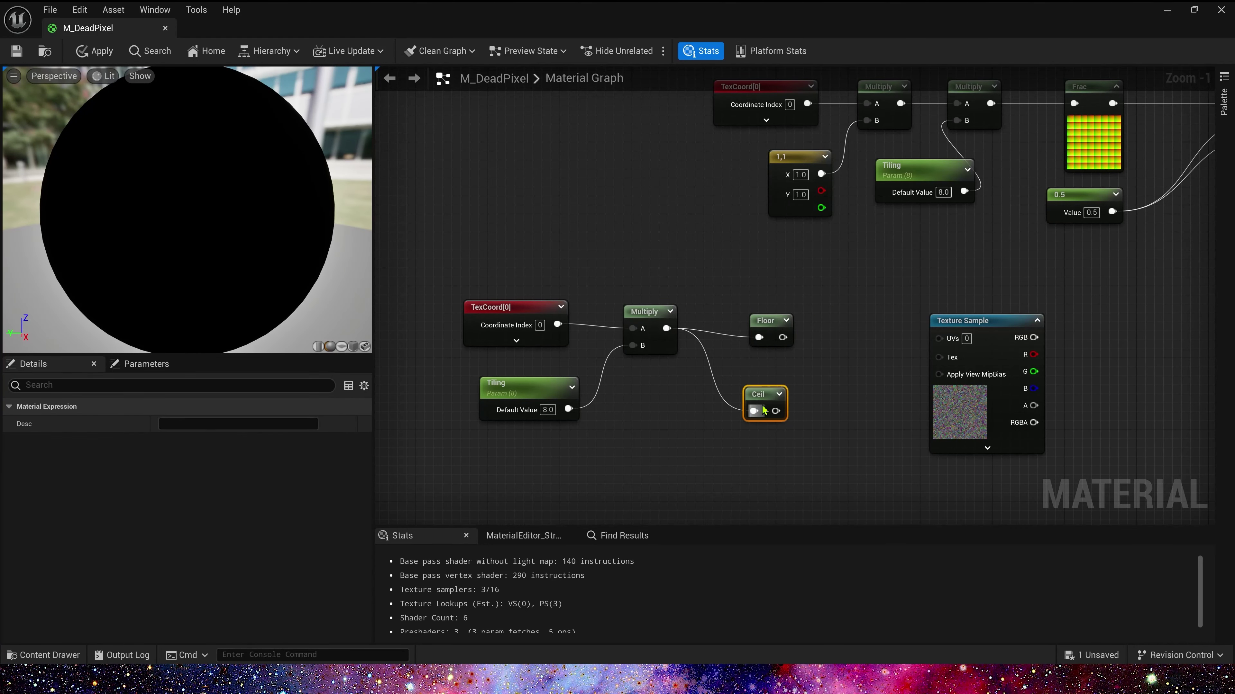
pyautogui.press('Delete')
# - Tidy the UV nodes and divide the floored UVs by Tiling
pyautogui.moveTo(768, 320); pyautogui.dragTo(740, 312)
pyautogui.moveTo(796, 281); pyautogui.dragTo(457, 425)
pyautogui.moveTo(660, 311); pyautogui.dragTo(579, 310)
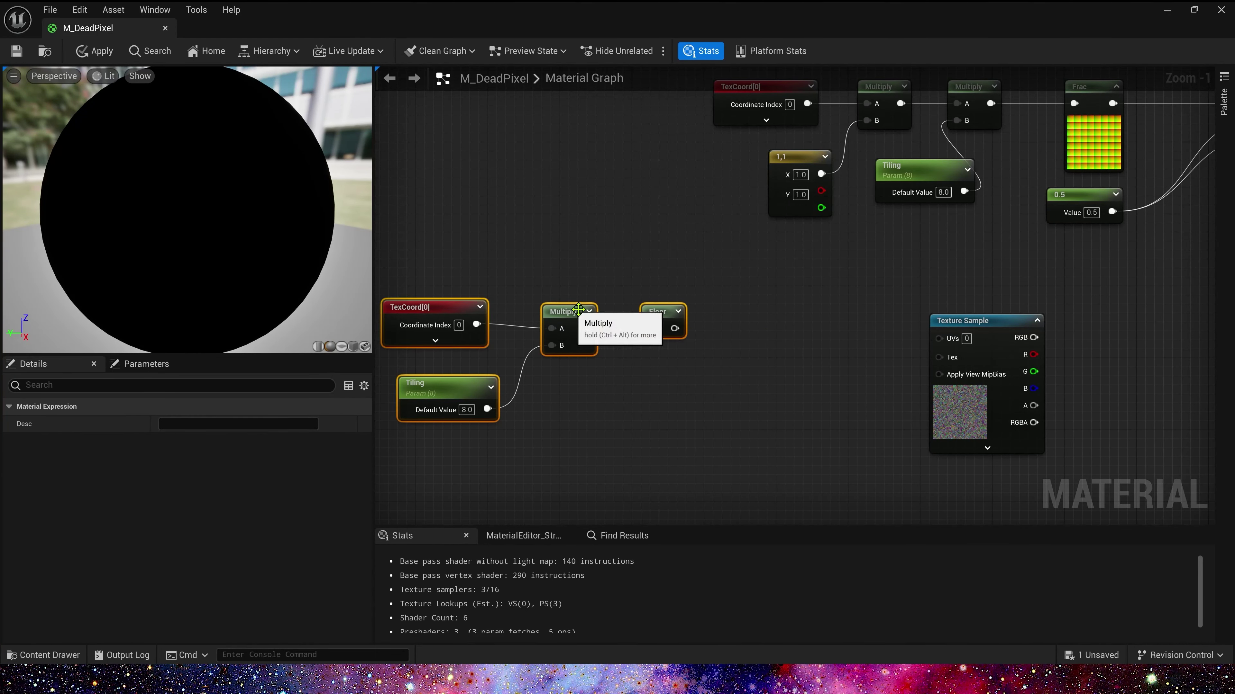
pyautogui.click(738, 338)
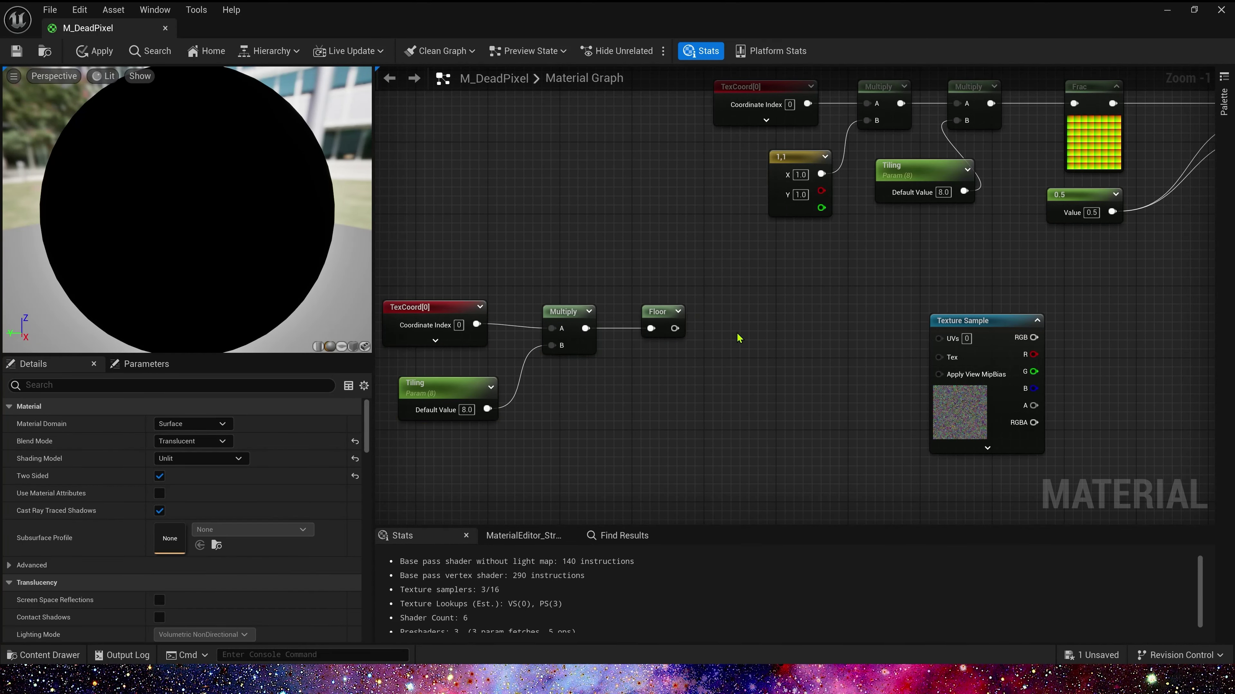
pyautogui.click(741, 311)
pyautogui.moveTo(761, 315); pyautogui.dragTo(752, 317)
pyautogui.moveTo(487, 409); pyautogui.dragTo(740, 346)
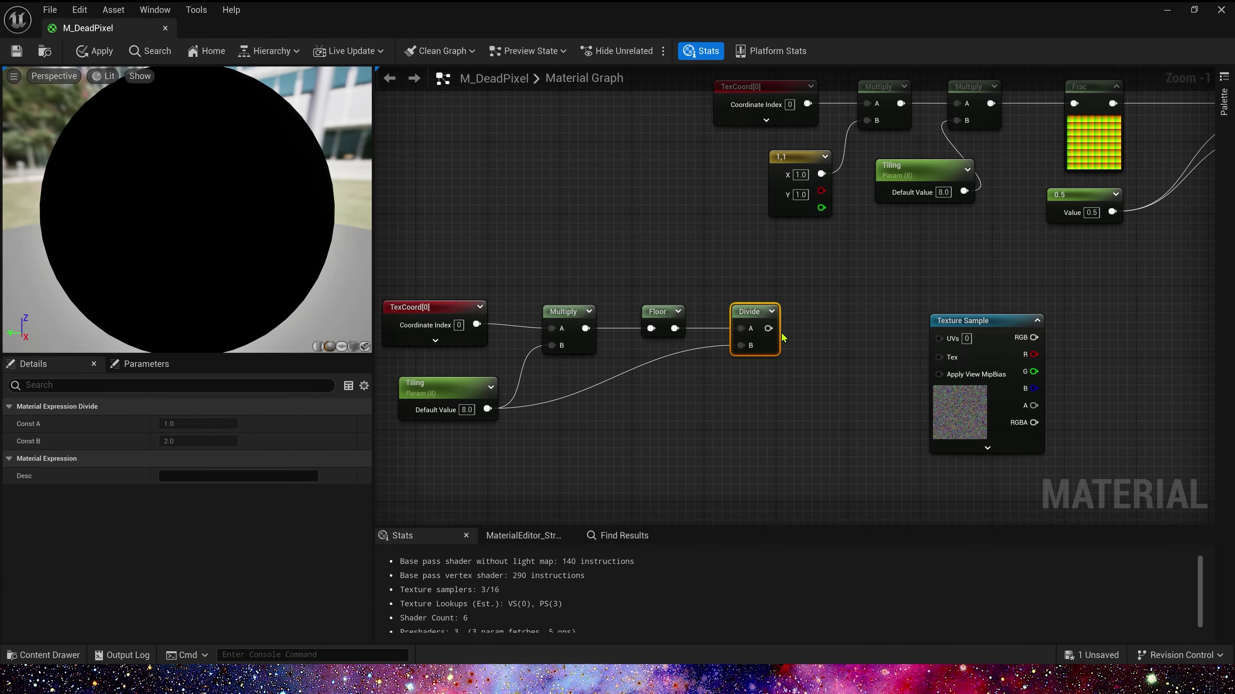
# - Run the divided UVs through a Panner into the Texture Sample's UVs
pyautogui.click(830, 315)
pyautogui.moveTo(768, 329); pyautogui.dragTo(832, 333)
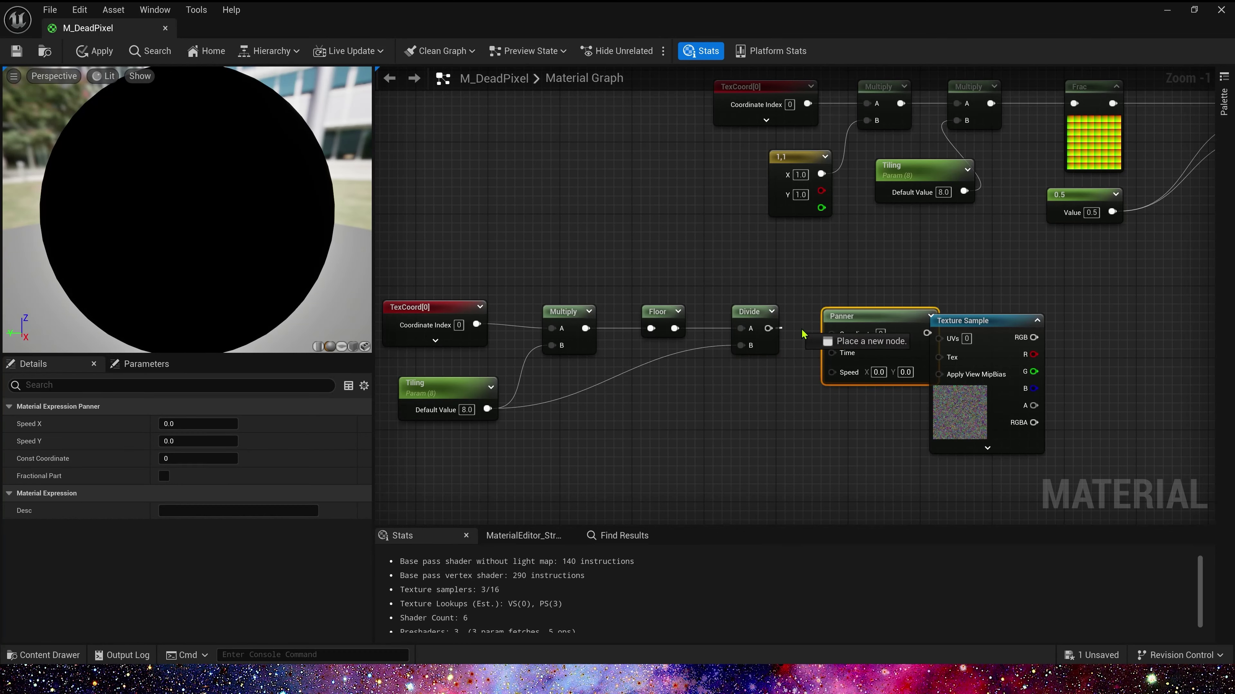
pyautogui.moveTo(383, 428)
pyautogui.mouseDown()
pyautogui.moveTo(854, 332)
pyautogui.moveTo(799, 336)
pyautogui.moveTo(941, 338)
pyautogui.mouseUp()
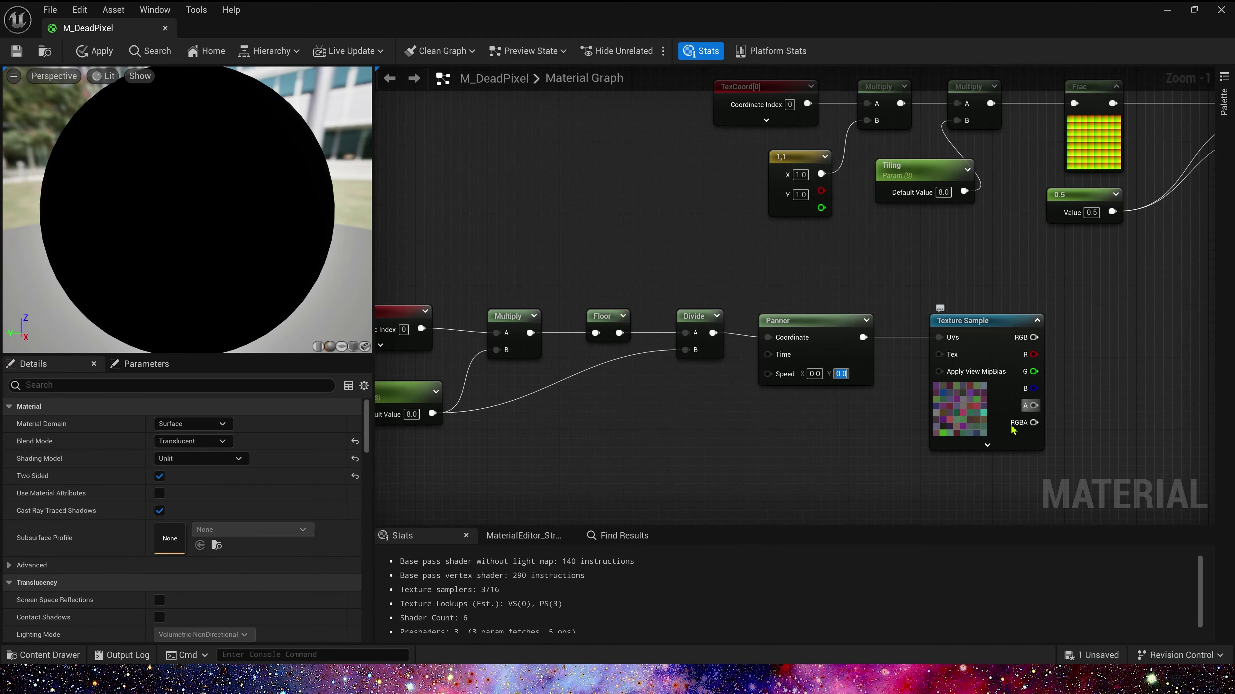
pyautogui.scroll(1, 912, 442)
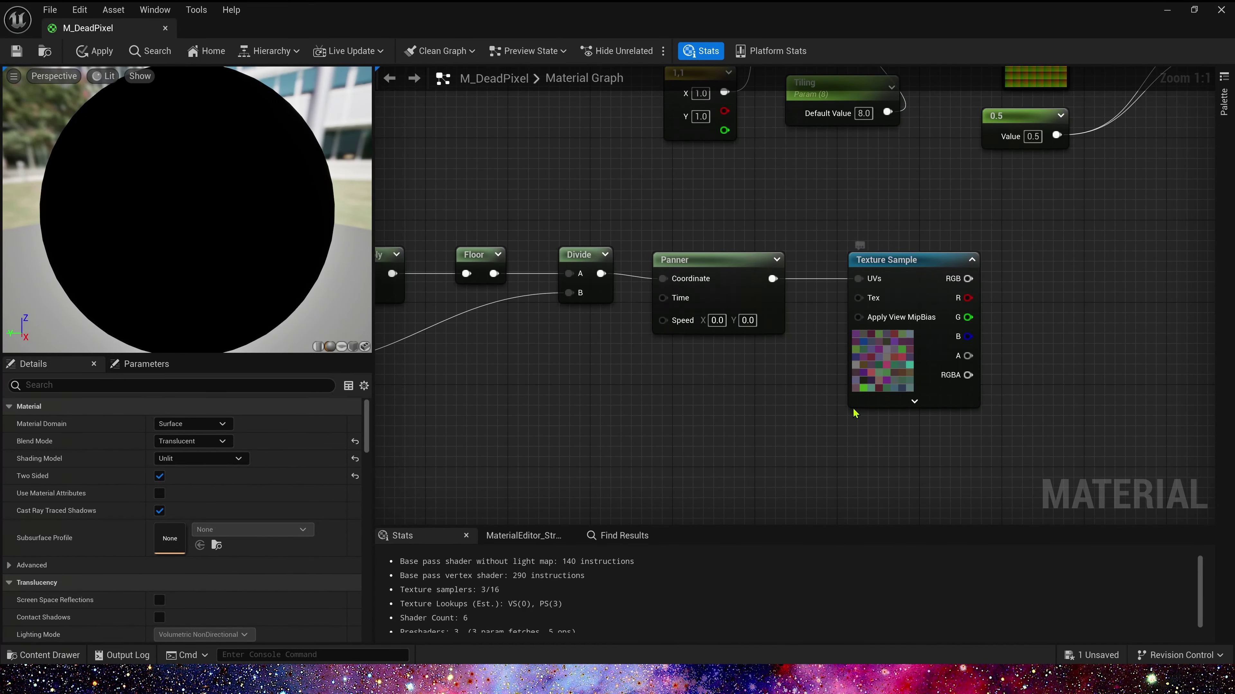
# - Set the Panner's Speed Y to 0.2
pyautogui.click(747, 320)
pyautogui.write('0.2')
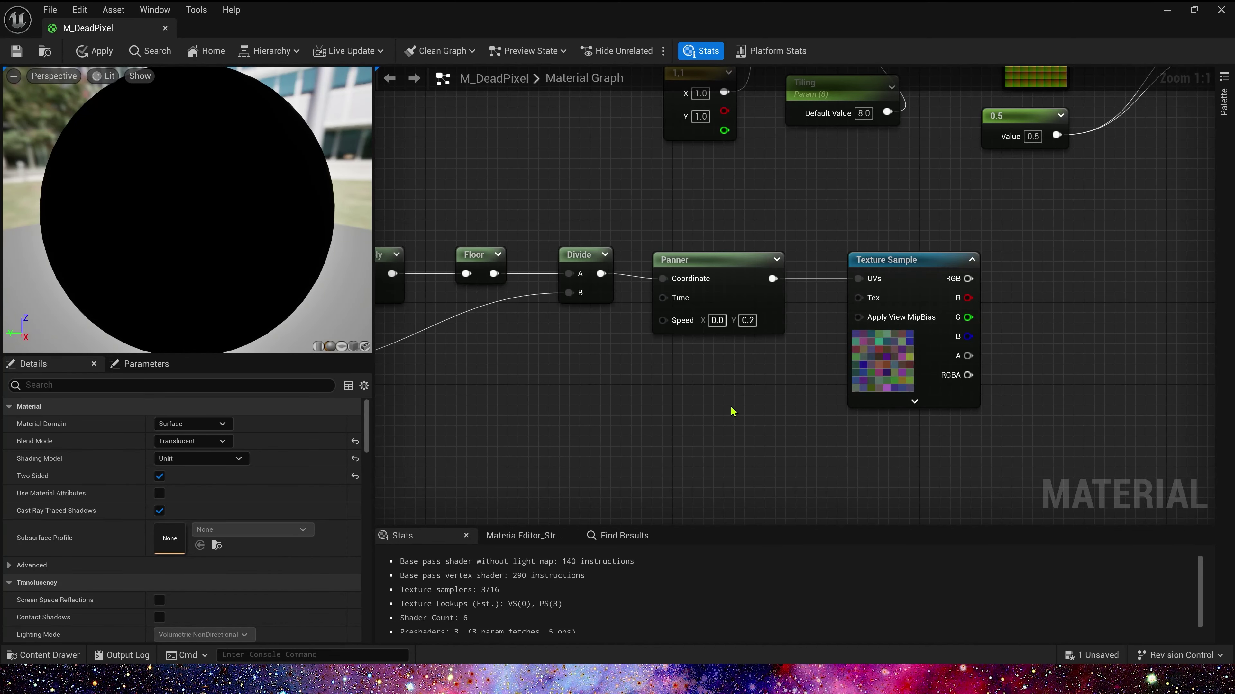
pyautogui.moveTo(703, 399); pyautogui.dragTo(706, 352, button='right')
pyautogui.scroll(-1, 707, 352)
pyautogui.click(866, 389)
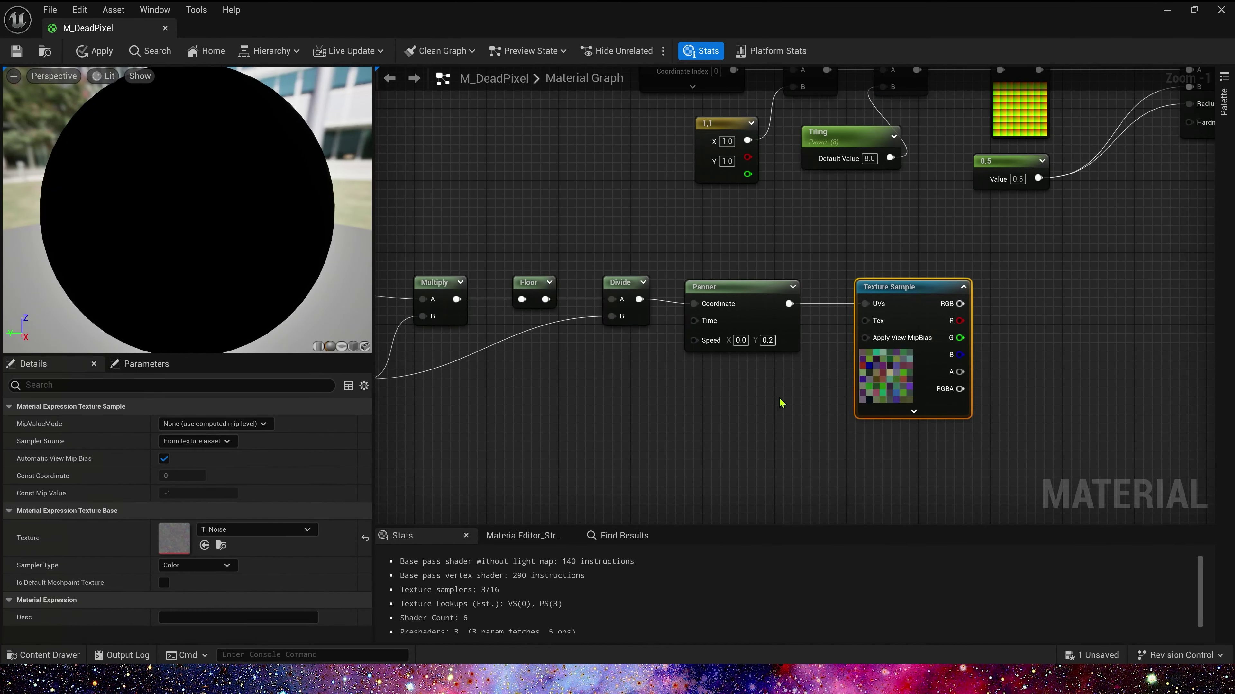
pyautogui.click(730, 406)
pyautogui.scroll(-1, 730, 405)
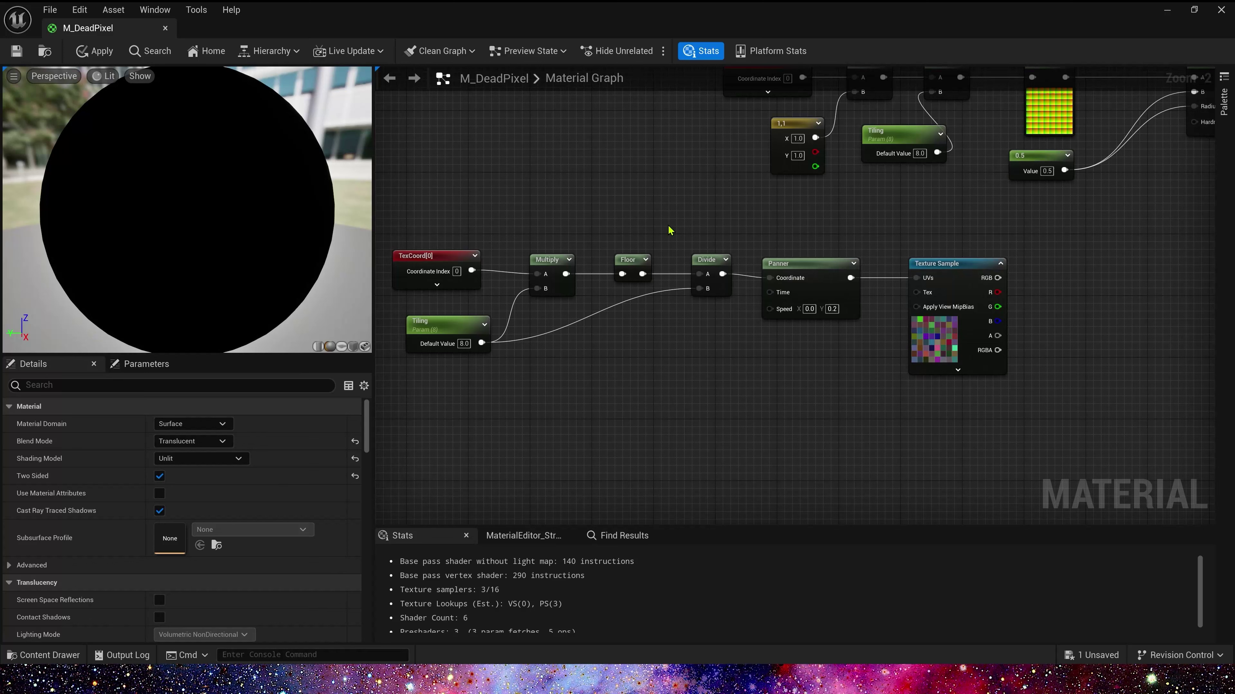
# - Add a Sine node off the floored UV chain, followed by a Ceil node
pyautogui.moveTo(564, 275); pyautogui.dragTo(631, 179)
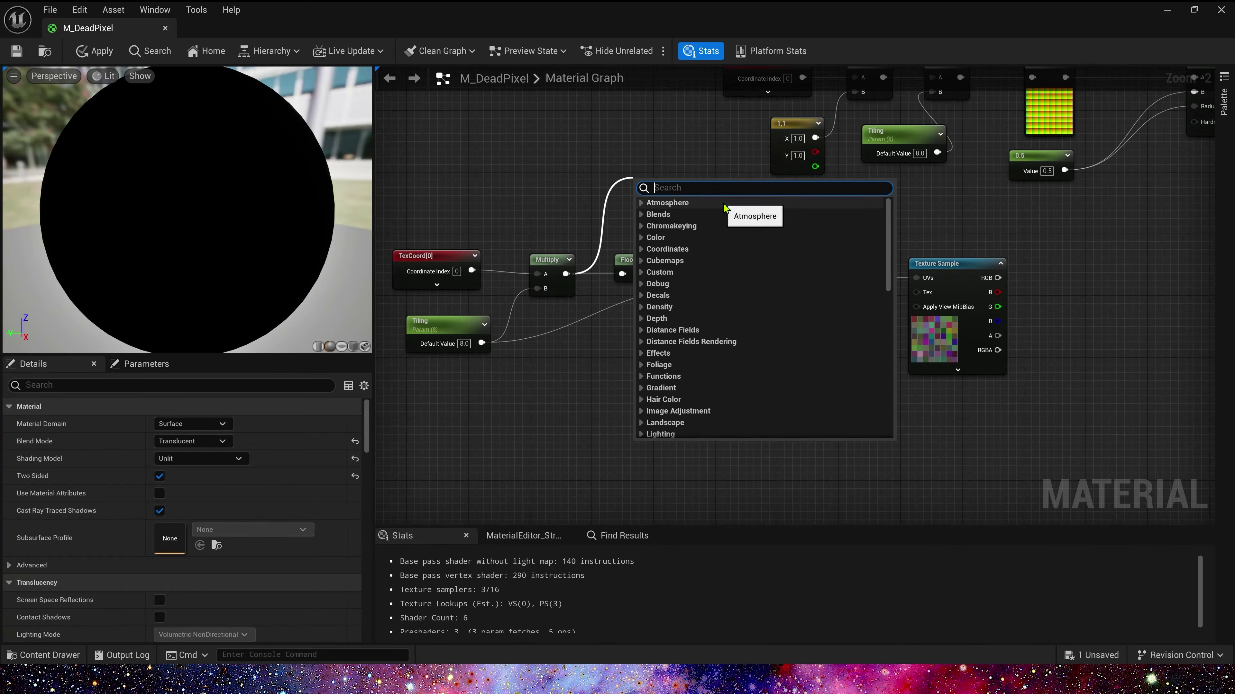
pyautogui.write('sine')
pyautogui.click(705, 276)
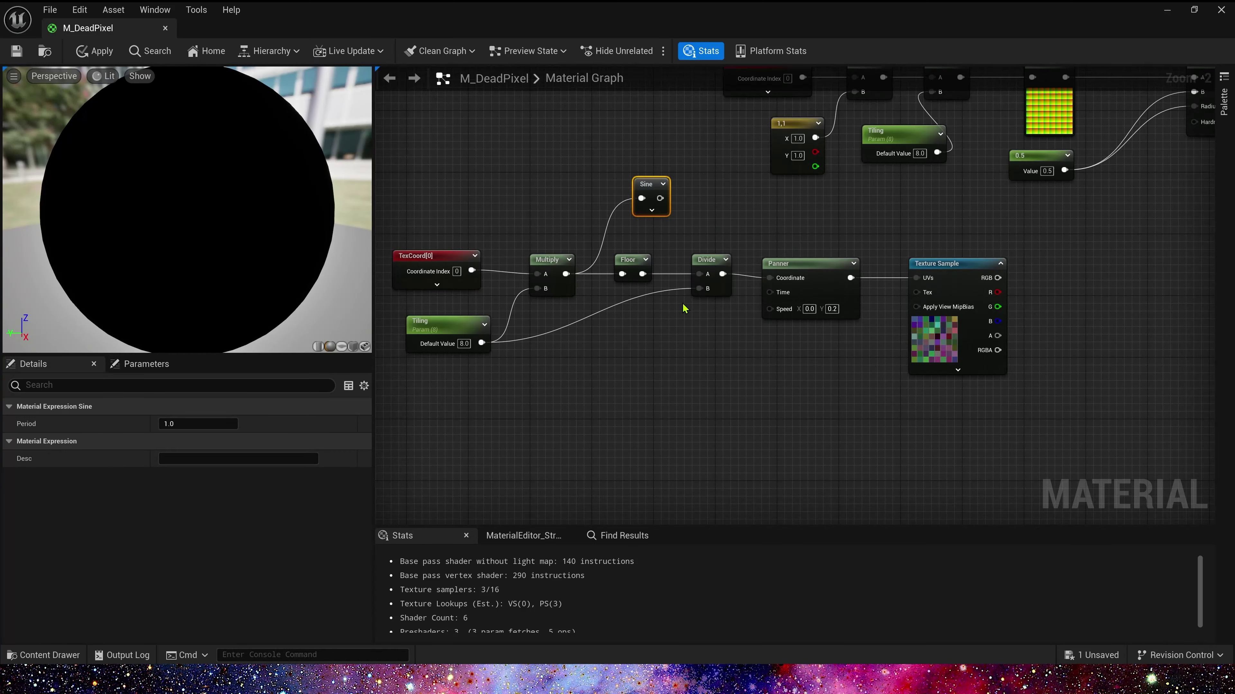
pyautogui.click(651, 210)
pyautogui.moveTo(685, 204)
pyautogui.mouseDown()
pyautogui.moveTo(698, 191)
pyautogui.moveTo(777, 208)
pyautogui.moveTo(753, 171)
pyautogui.mouseUp()
pyautogui.write('ceil')
pyautogui.press('Return')
pyautogui.click(793, 208)
pyautogui.moveTo(853, 157); pyautogui.dragTo(863, 177, button='right')
pyautogui.click(863, 177)
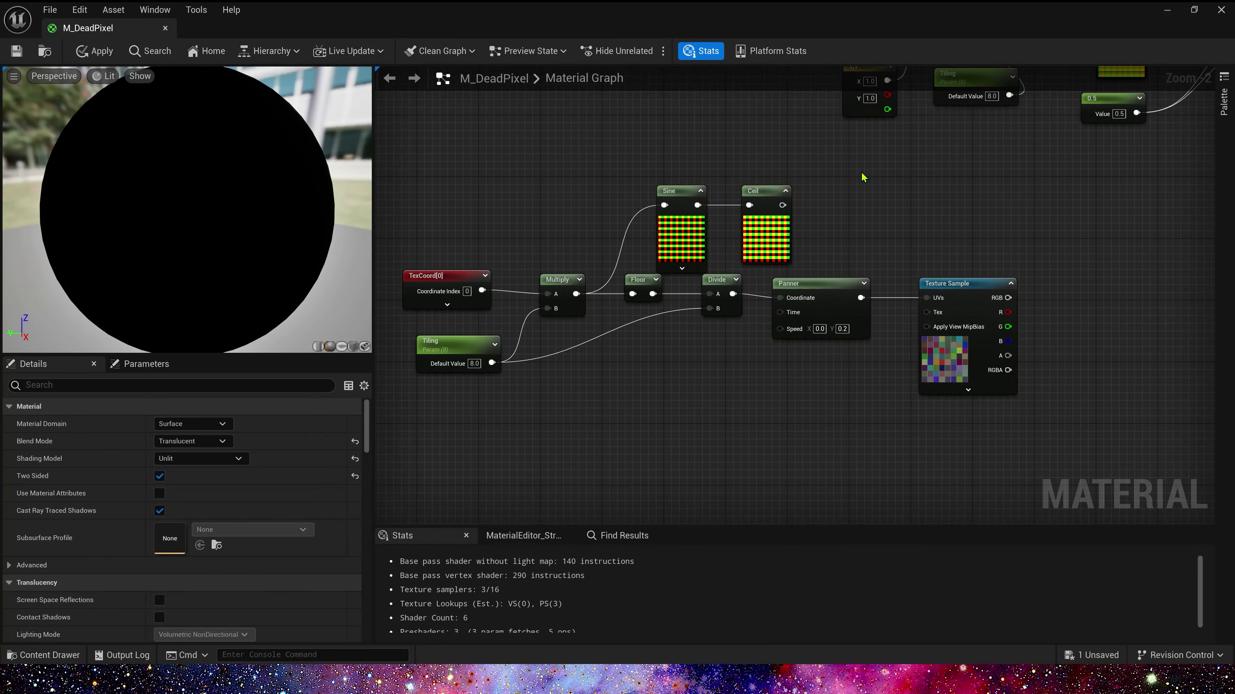
pyautogui.moveTo(863, 177)
pyautogui.mouseDown()
pyautogui.moveTo(714, 223)
pyautogui.moveTo(953, 219)
pyautogui.mouseUp()
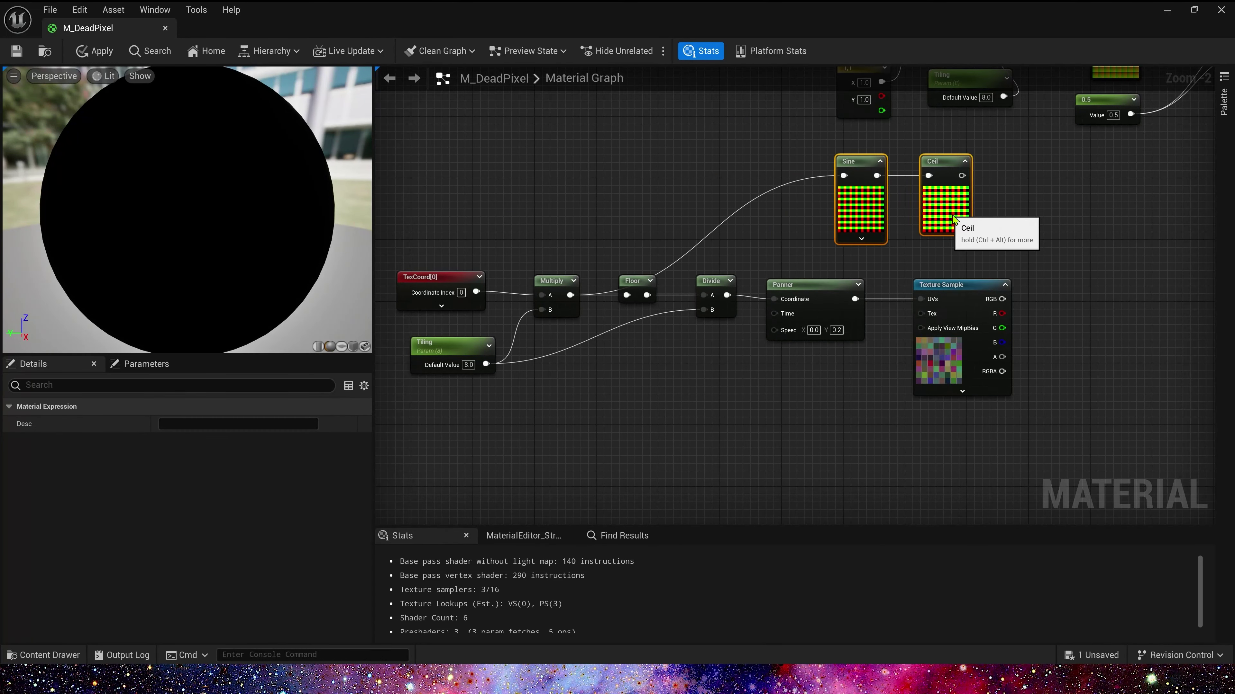
# - Multiply the Texture Sample's red channel by Ceil's output and wire it into the SphereMask
pyautogui.doubleClick(702, 245)
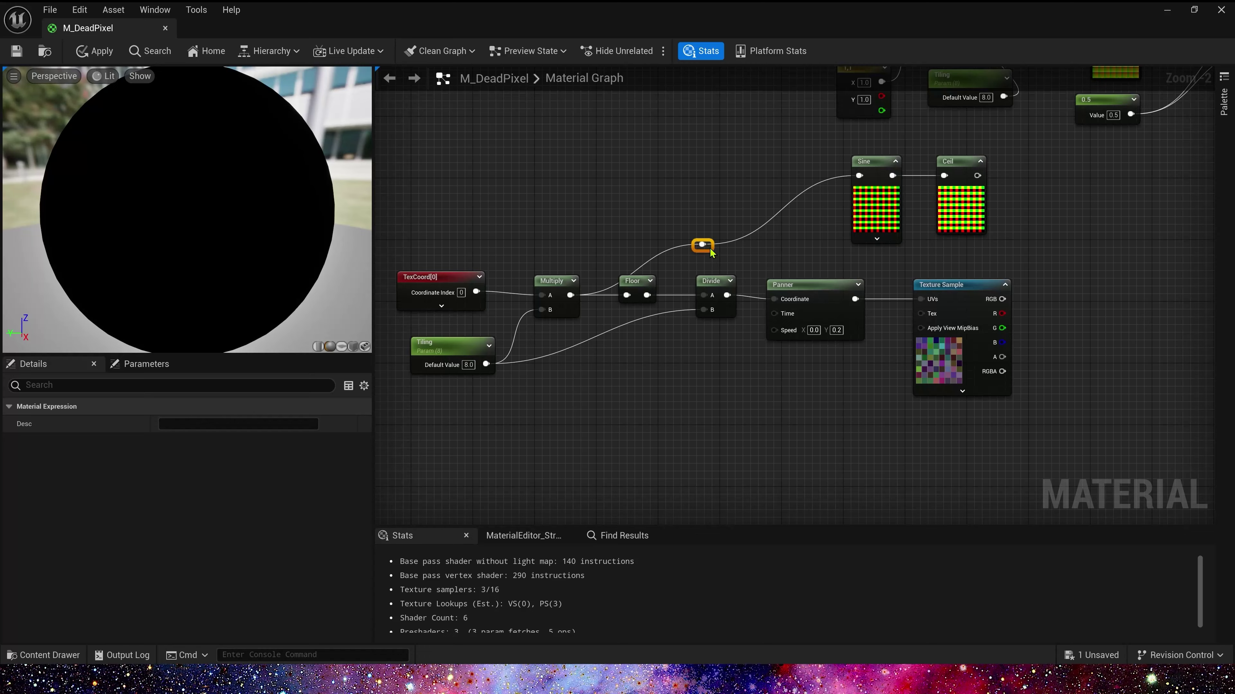
pyautogui.moveTo(702, 244); pyautogui.dragTo(620, 176)
pyautogui.moveTo(1044, 236); pyautogui.dragTo(846, 258, button='right')
pyautogui.click(929, 243)
pyautogui.moveTo(804, 335); pyautogui.dragTo(923, 267)
pyautogui.moveTo(924, 250); pyautogui.dragTo(784, 204)
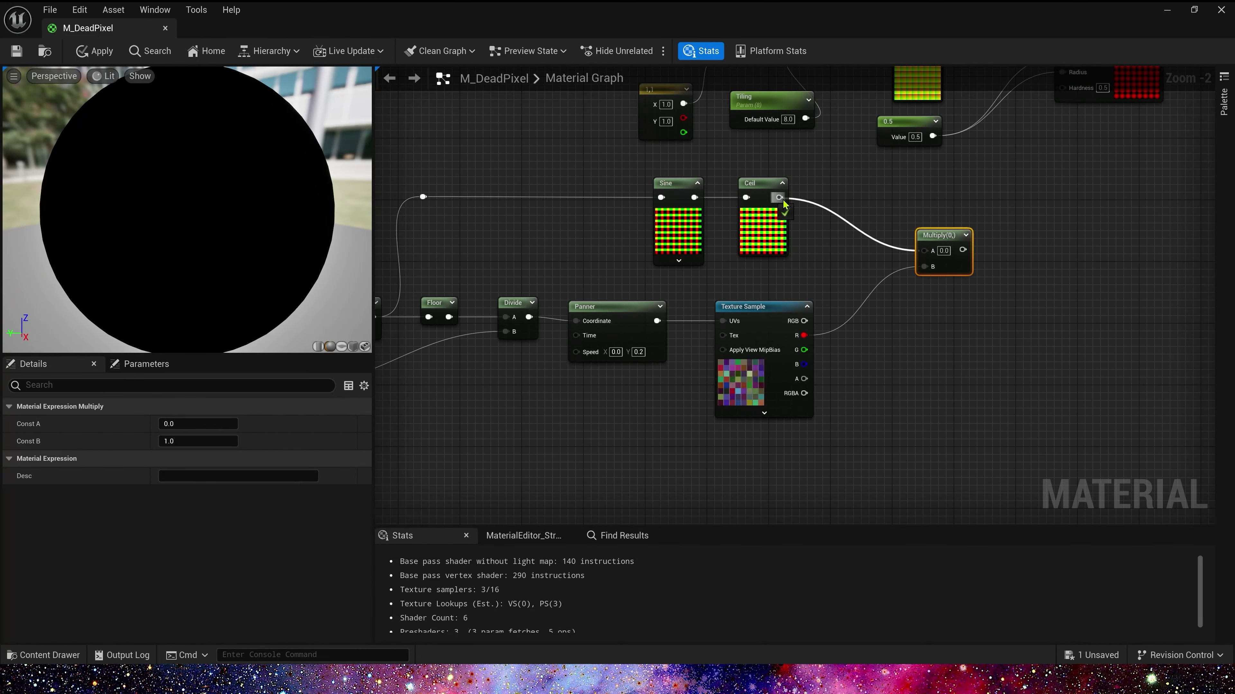
pyautogui.scroll(-1, 784, 204)
pyautogui.moveTo(924, 219); pyautogui.dragTo(608, 291, button='right')
pyautogui.moveTo(630, 323)
pyautogui.mouseDown()
pyautogui.moveTo(874, 258)
pyautogui.moveTo(864, 142)
pyautogui.mouseUp()
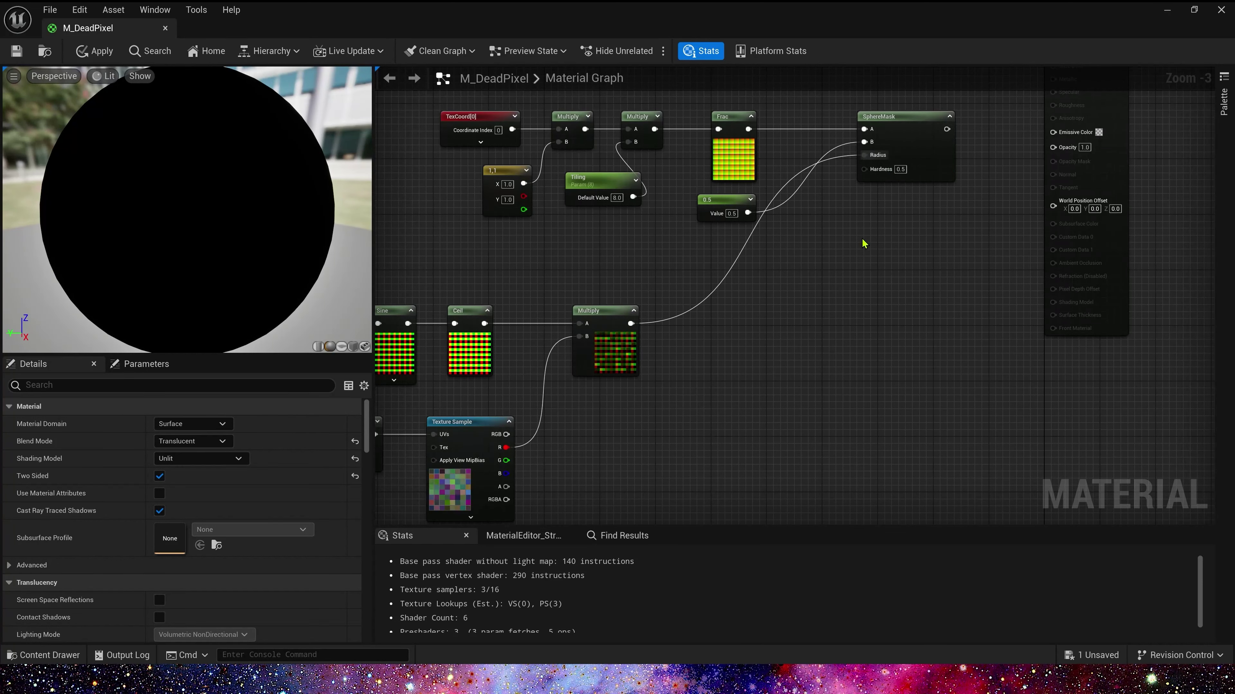
# - Insert a divide-by-2 node before Sine and tidy the SphereMask input wire with a reroute
pyautogui.moveTo(892, 220); pyautogui.dragTo(860, 267, button='right')
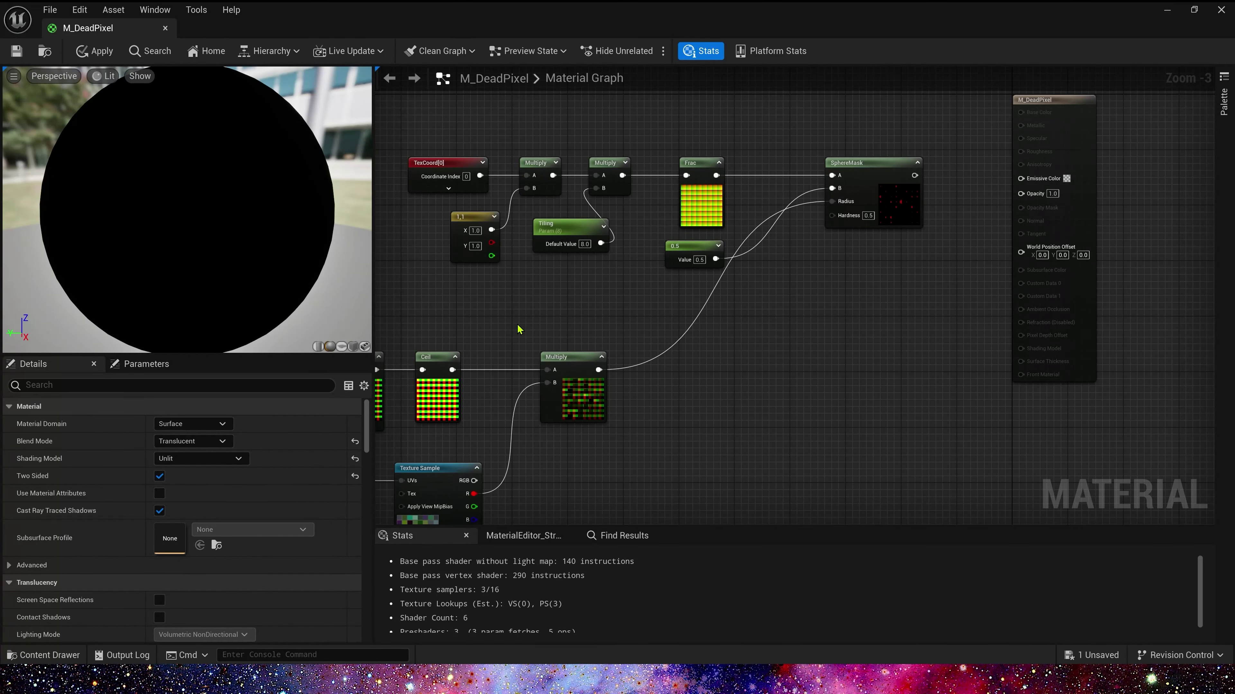
pyautogui.moveTo(519, 330); pyautogui.dragTo(961, 186, button='right')
pyautogui.click(664, 212)
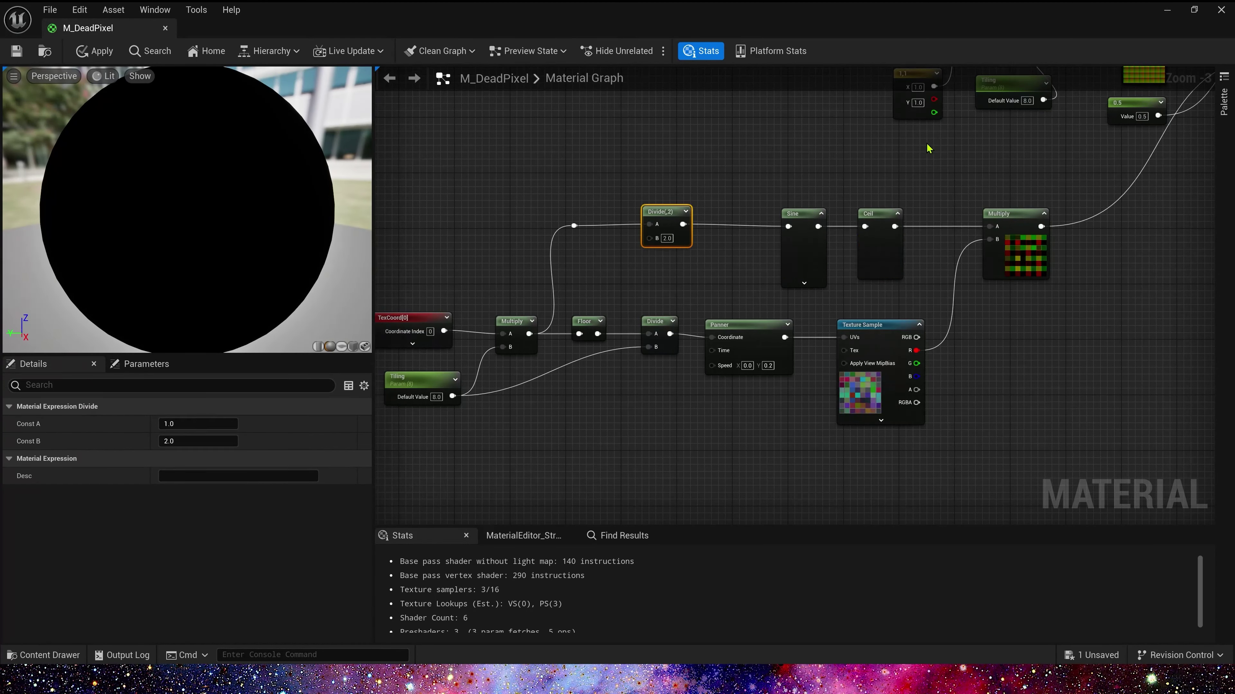
pyautogui.moveTo(928, 148); pyautogui.dragTo(884, 280, button='right')
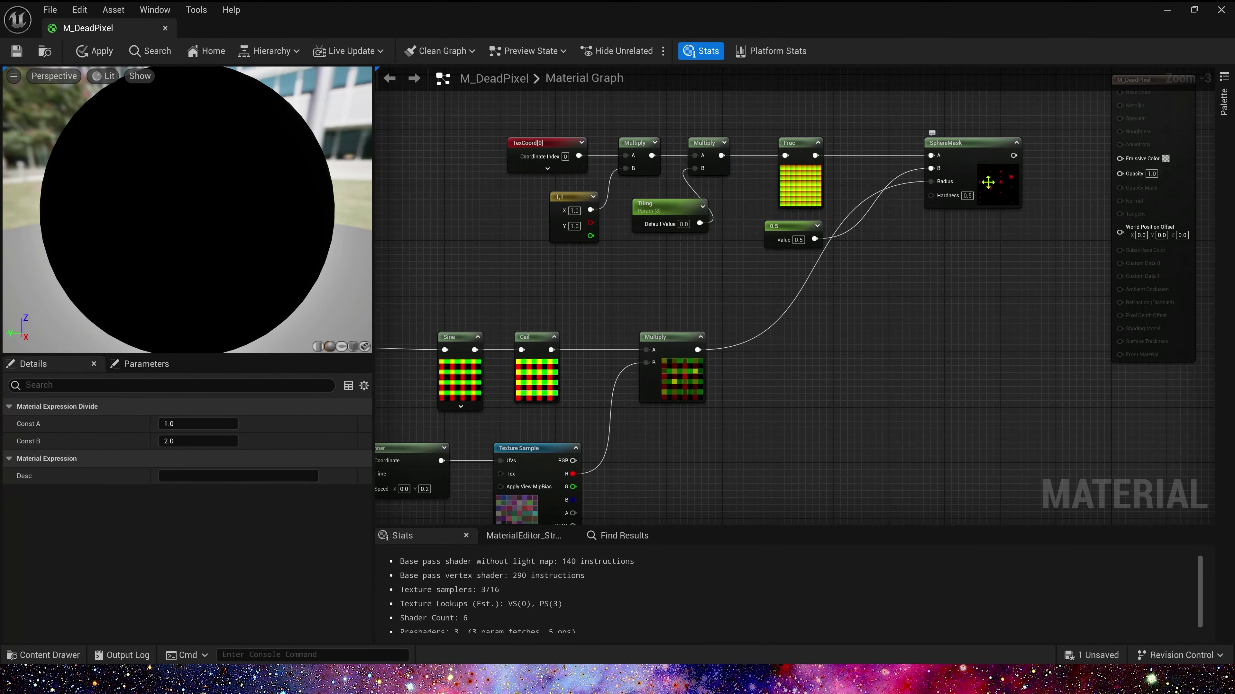
pyautogui.moveTo(1040, 137); pyautogui.dragTo(1010, 217)
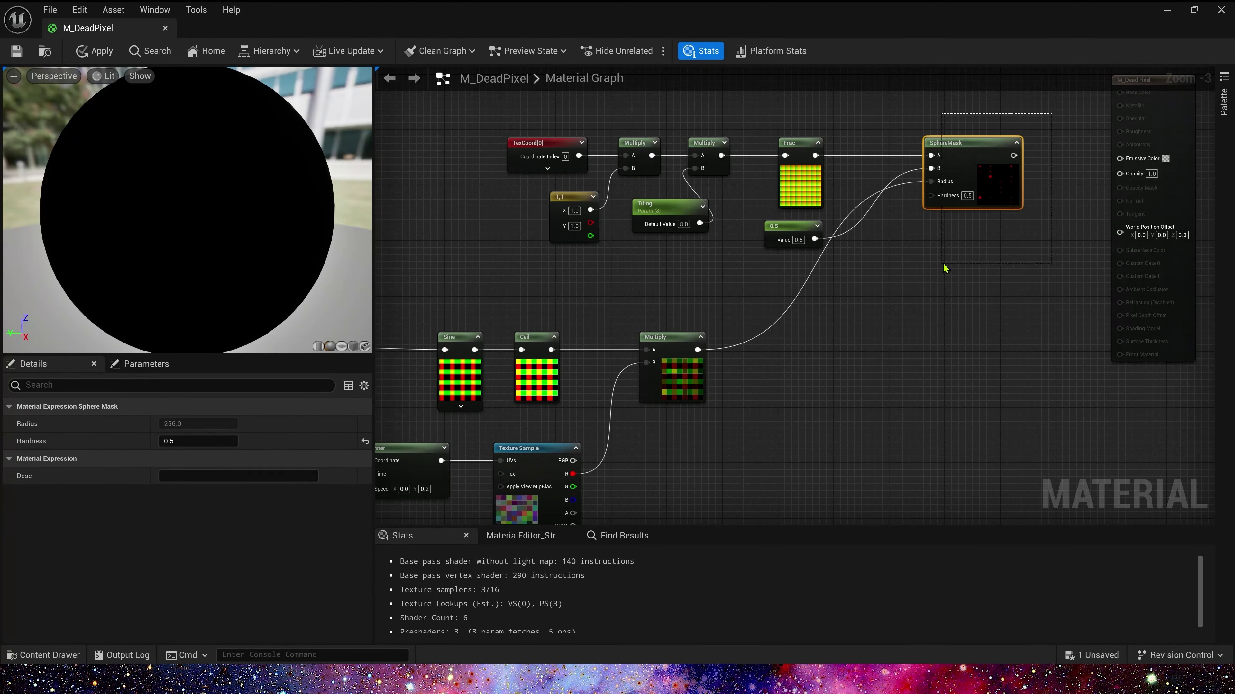
pyautogui.moveTo(739, 411); pyautogui.dragTo(787, 408, button='right')
pyautogui.doubleClick(912, 354)
pyautogui.moveTo(920, 362); pyautogui.dragTo(898, 353)
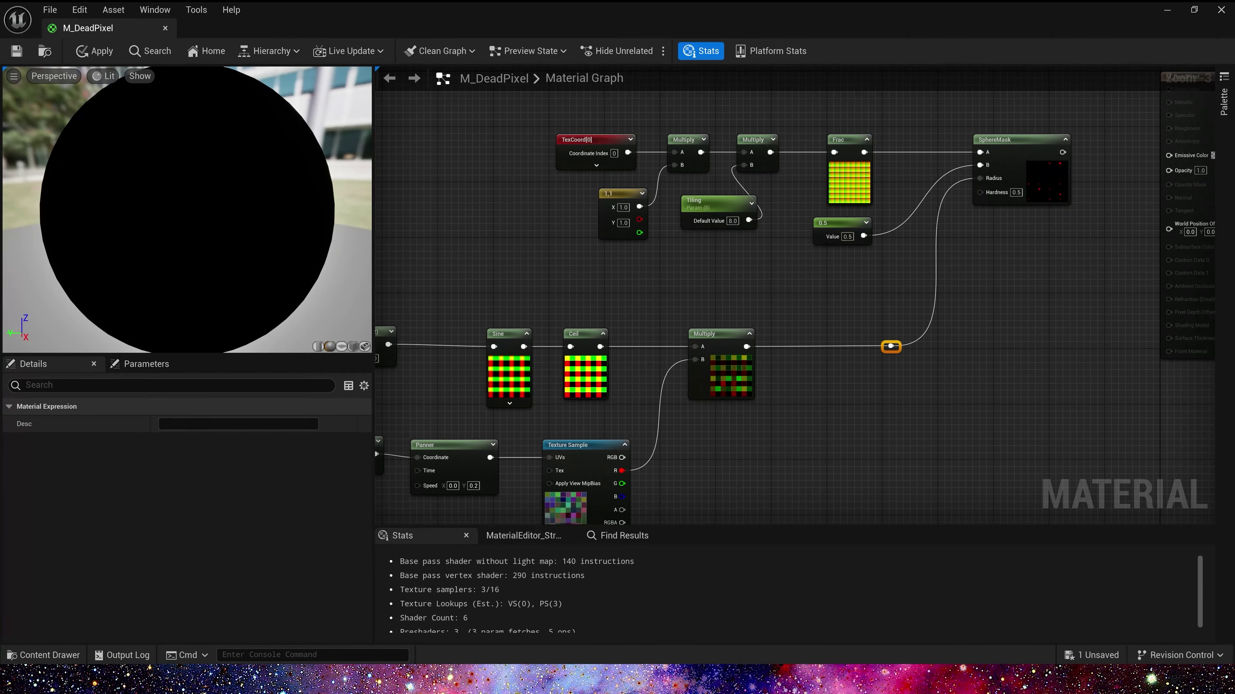
pyautogui.click(961, 187)
pyautogui.moveTo(961, 187); pyautogui.dragTo(826, 237, button='right')
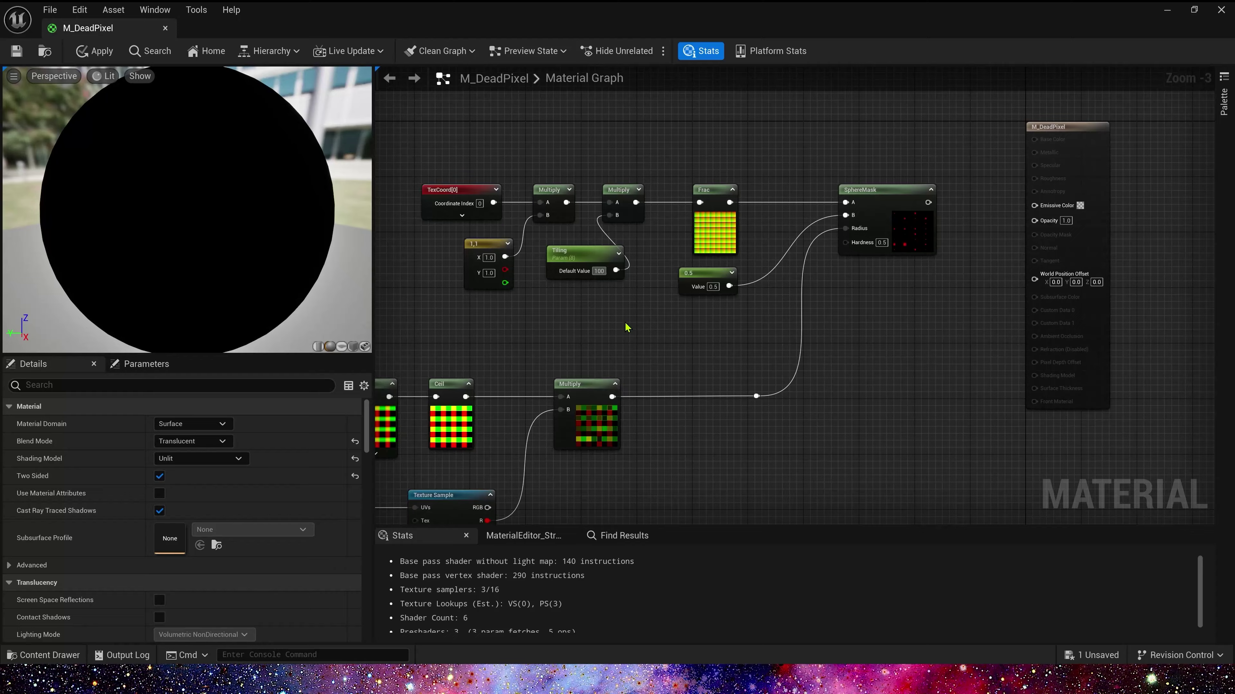
# - Preview the SphereMask output on a plane preview mesh
pyautogui.moveTo(583, 252); pyautogui.dragTo(507, 316)
pyautogui.click(875, 191)
pyautogui.press('space')
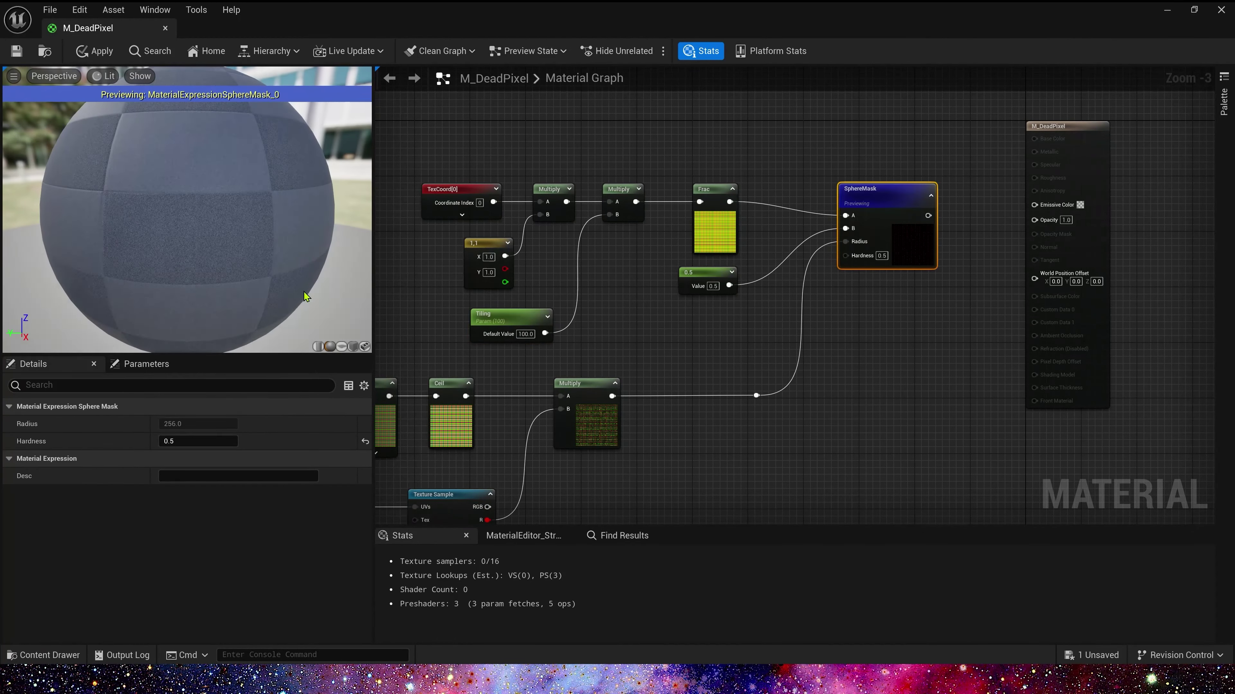
pyautogui.click(342, 346)
pyautogui.scroll(3, 193, 246)
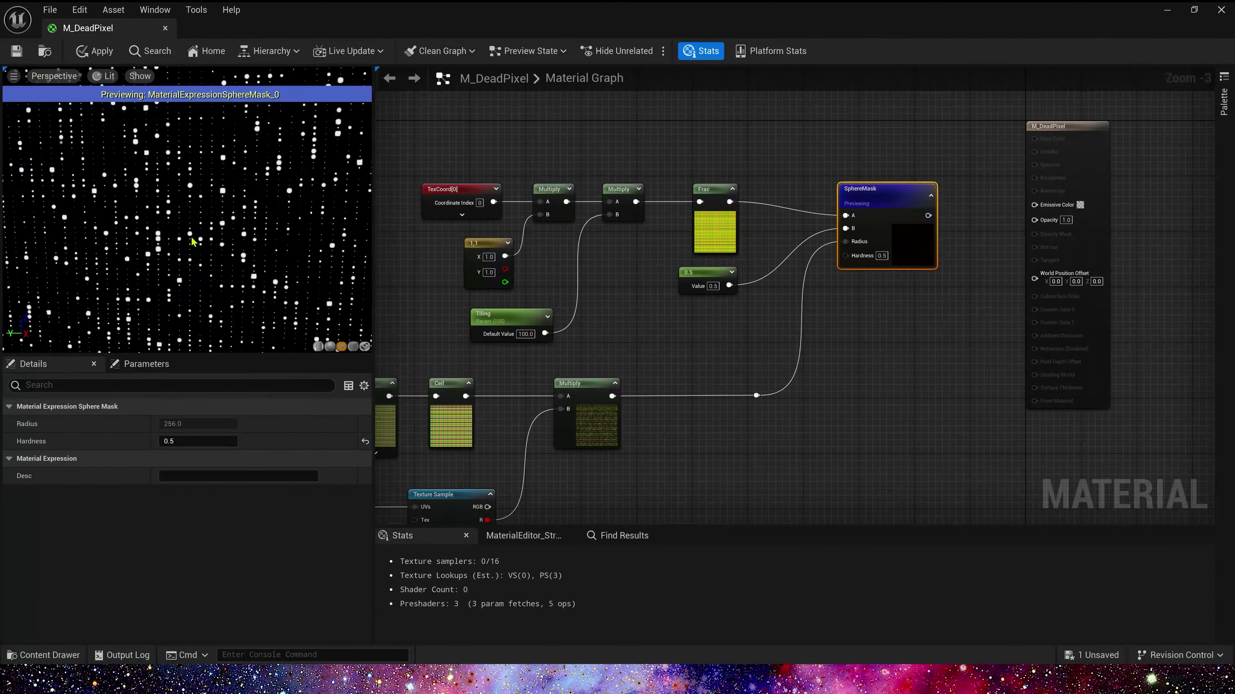
pyautogui.scroll(-2, 194, 242)
# - Wire the SphereMask output into the material's Opacity input
pyautogui.click(665, 305)
pyautogui.moveTo(957, 245); pyautogui.dragTo(863, 319, button='right')
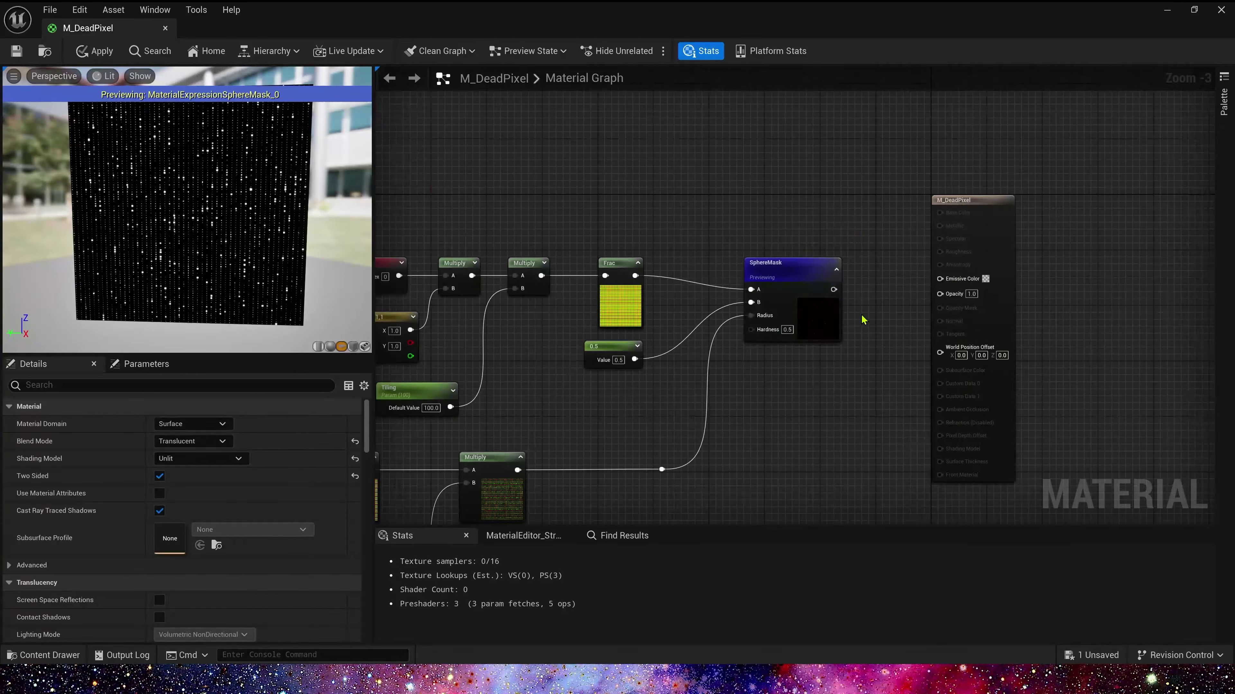
pyautogui.moveTo(832, 290); pyautogui.dragTo(958, 298)
pyautogui.moveTo(677, 230)
pyautogui.mouseDown(button='right')
pyautogui.moveTo(870, 141)
pyautogui.moveTo(816, 323)
pyautogui.mouseUp(button='right')
pyautogui.scroll(-1, 870, 142)
pyautogui.click(596, 440)
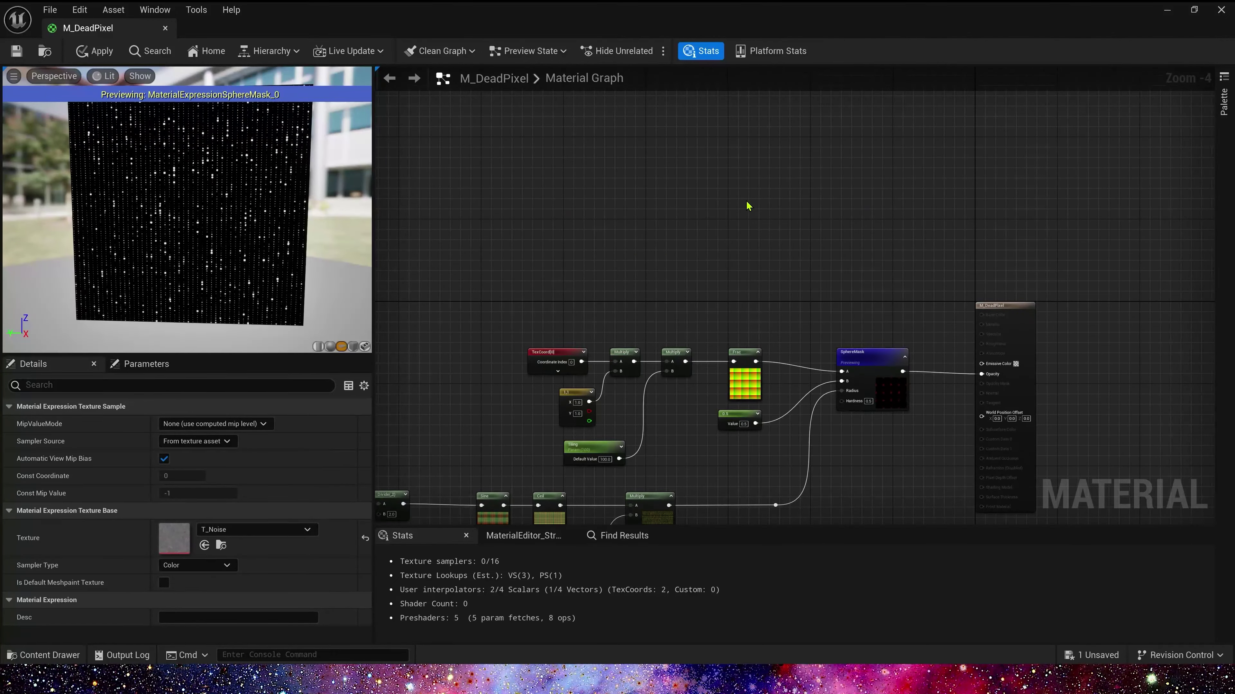
# - Duplicate the Texture Sample and add a Particle Color node above it
pyautogui.hotkey('ctrl', 'v')
pyautogui.scroll(2, 729, 233)
pyautogui.moveTo(704, 294); pyautogui.dragTo(705, 310)
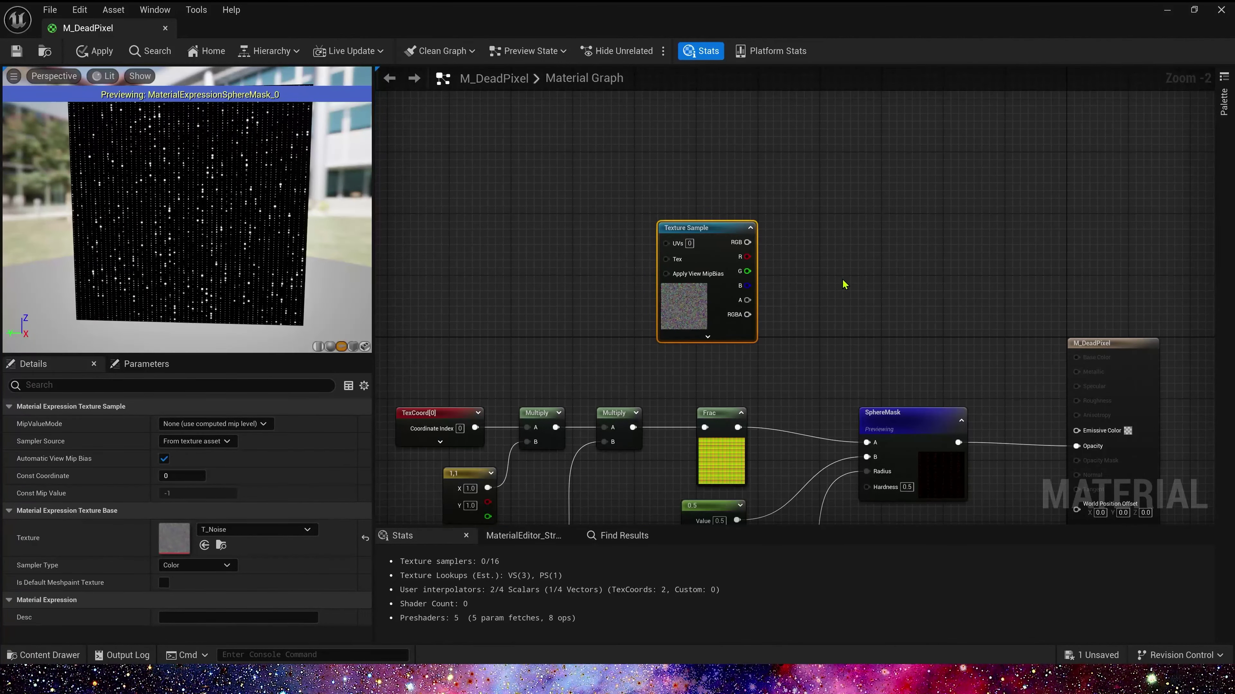
pyautogui.moveTo(812, 197); pyautogui.dragTo(810, 282, button='right')
pyautogui.rightClick(775, 190)
pyautogui.write('part')
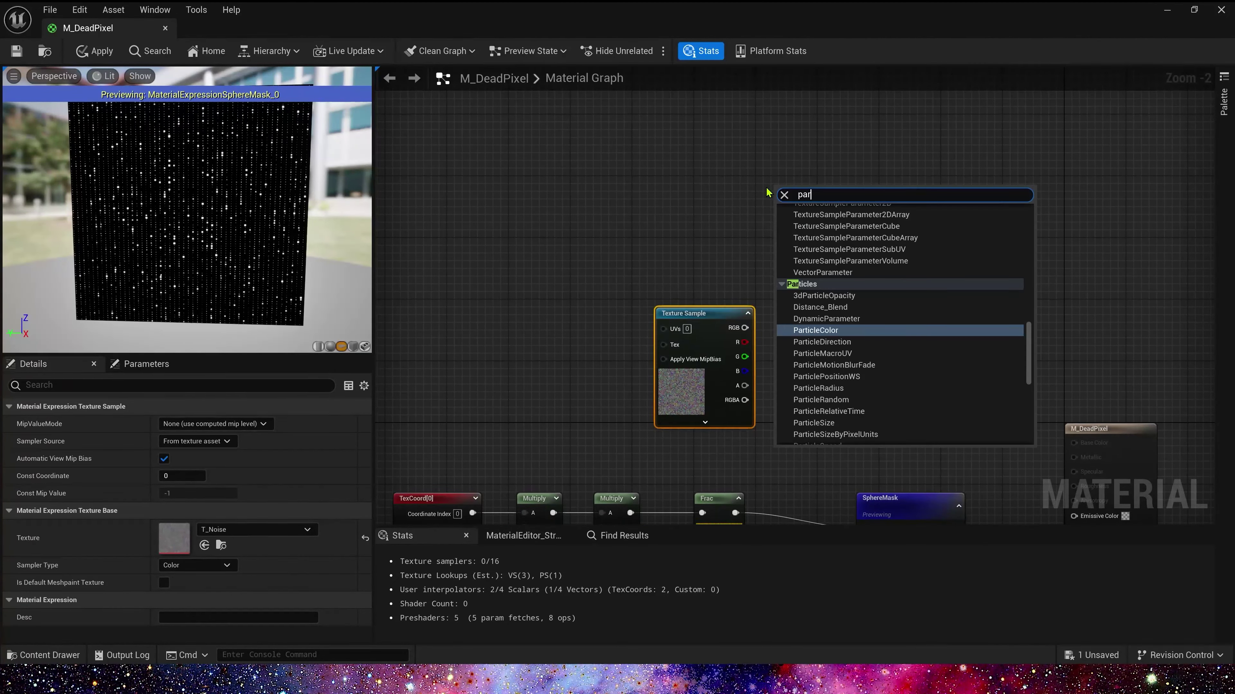
pyautogui.press('Return')
pyautogui.moveTo(800, 191); pyautogui.dragTo(706, 159)
pyautogui.click(795, 237)
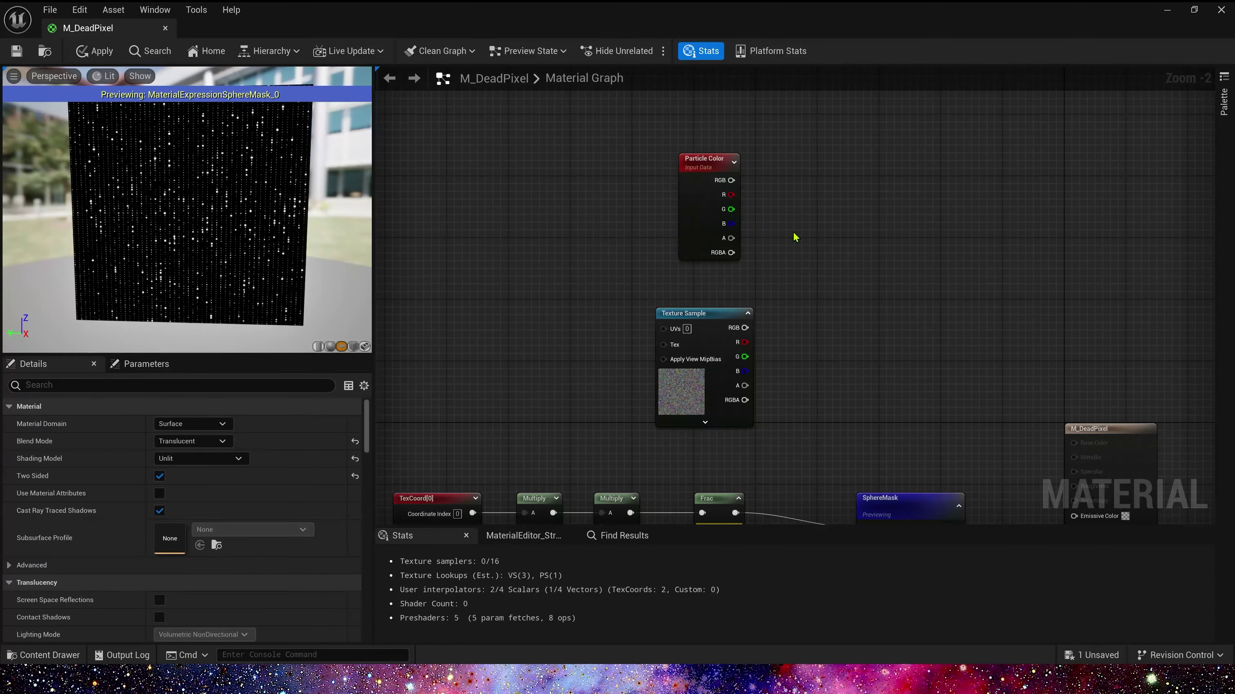
# - Multiply Particle Color RGB by the texture RGB and connect the result to Emissive Color
pyautogui.click(826, 251)
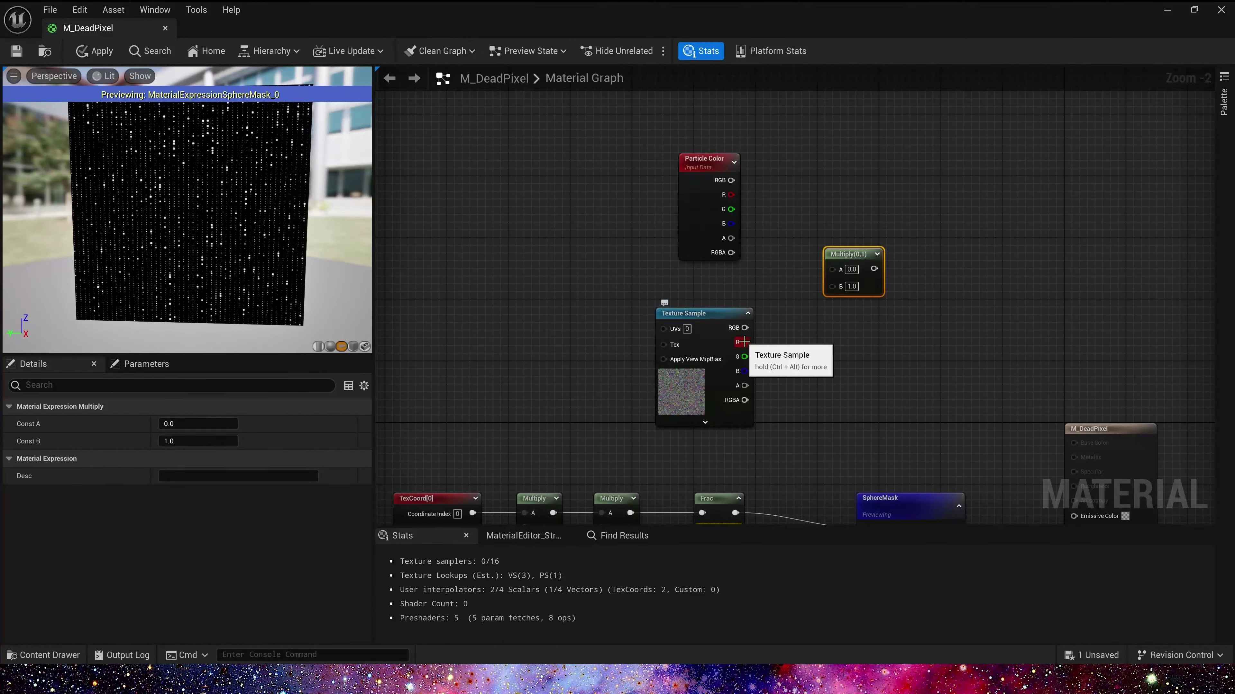
pyautogui.moveTo(744, 328); pyautogui.dragTo(837, 290)
pyautogui.moveTo(731, 180); pyautogui.dragTo(832, 269)
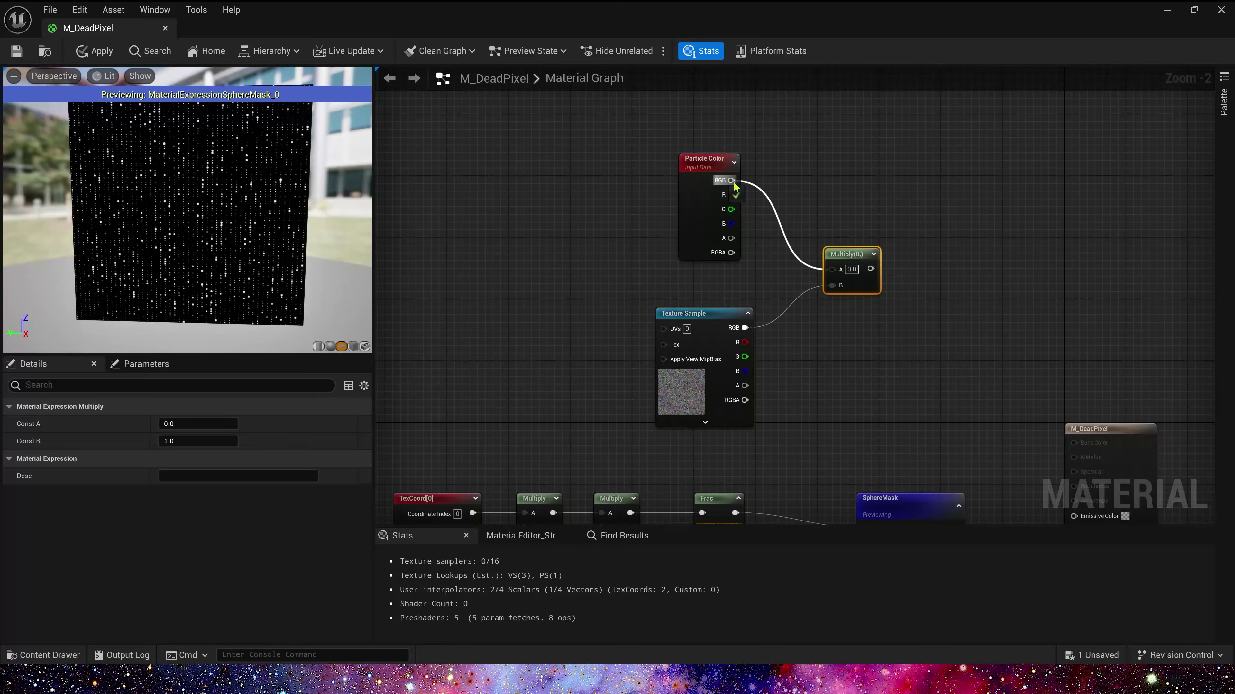
pyautogui.moveTo(918, 240); pyautogui.dragTo(785, 174, button='right')
pyautogui.moveTo(719, 190)
pyautogui.mouseDown()
pyautogui.moveTo(711, 165)
pyautogui.moveTo(955, 408)
pyautogui.moveTo(943, 449)
pyautogui.mouseUp()
pyautogui.click(759, 187)
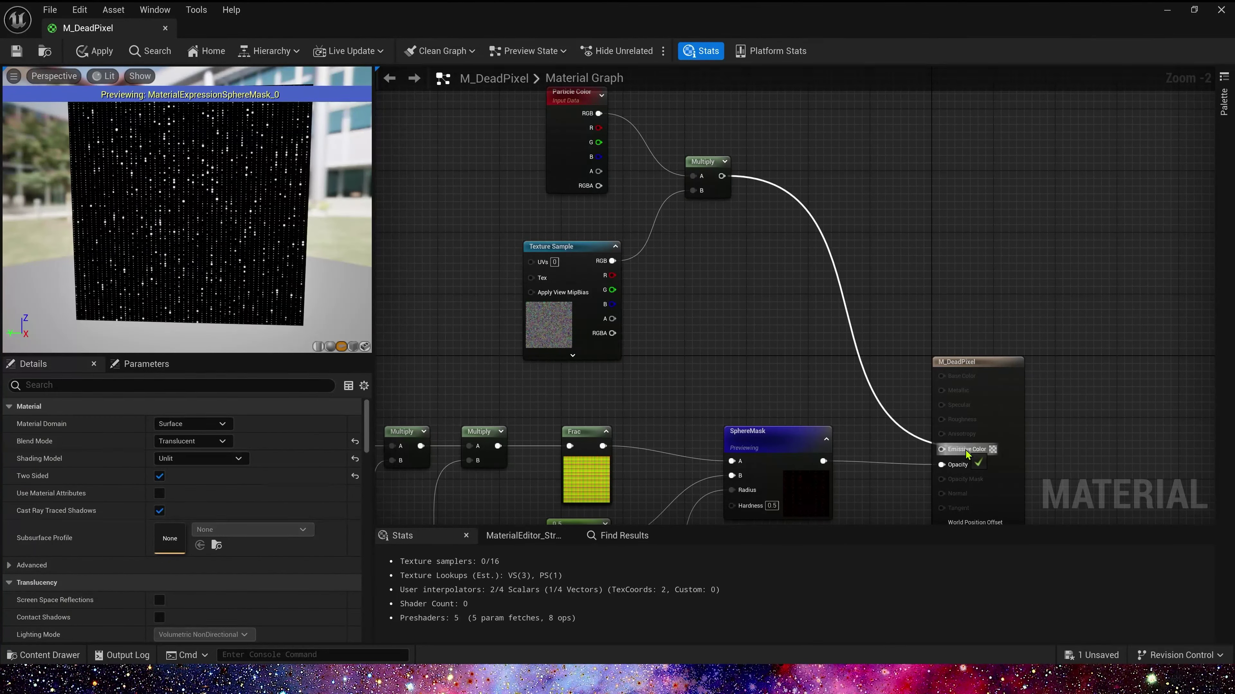
# - Stop previewing the SphereMask node and apply the material changes
pyautogui.moveTo(455, 267); pyautogui.dragTo(680, 250, button='right')
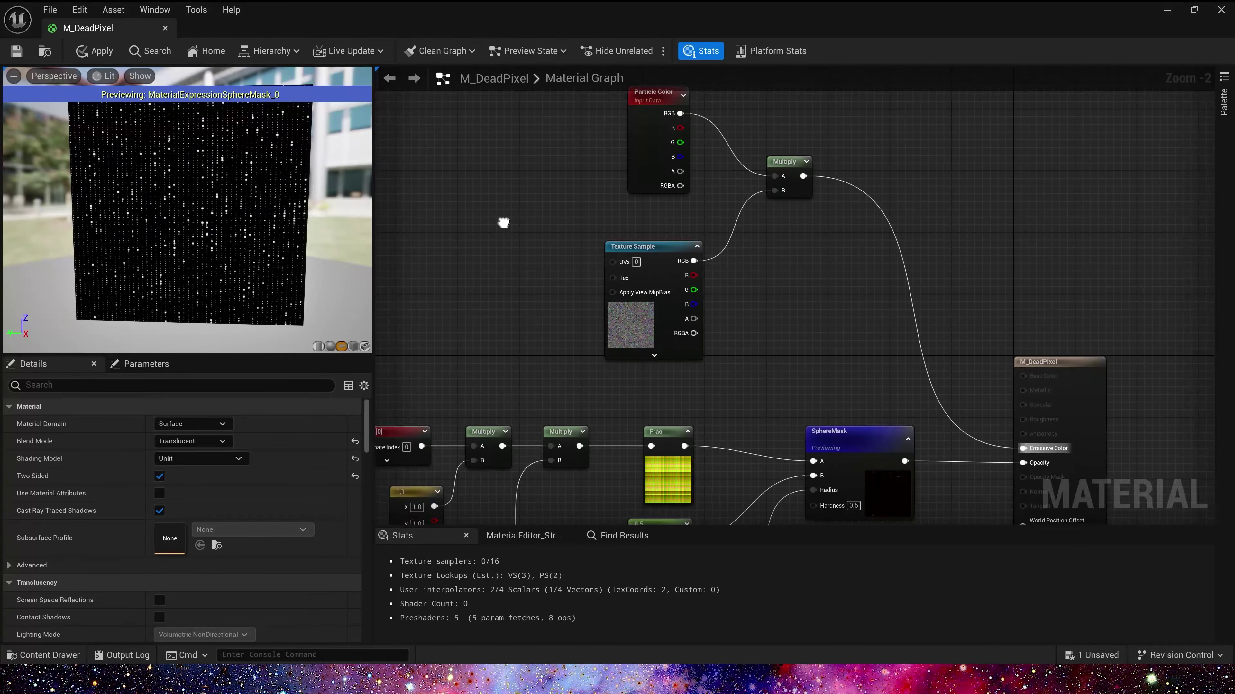
pyautogui.rightClick(940, 425)
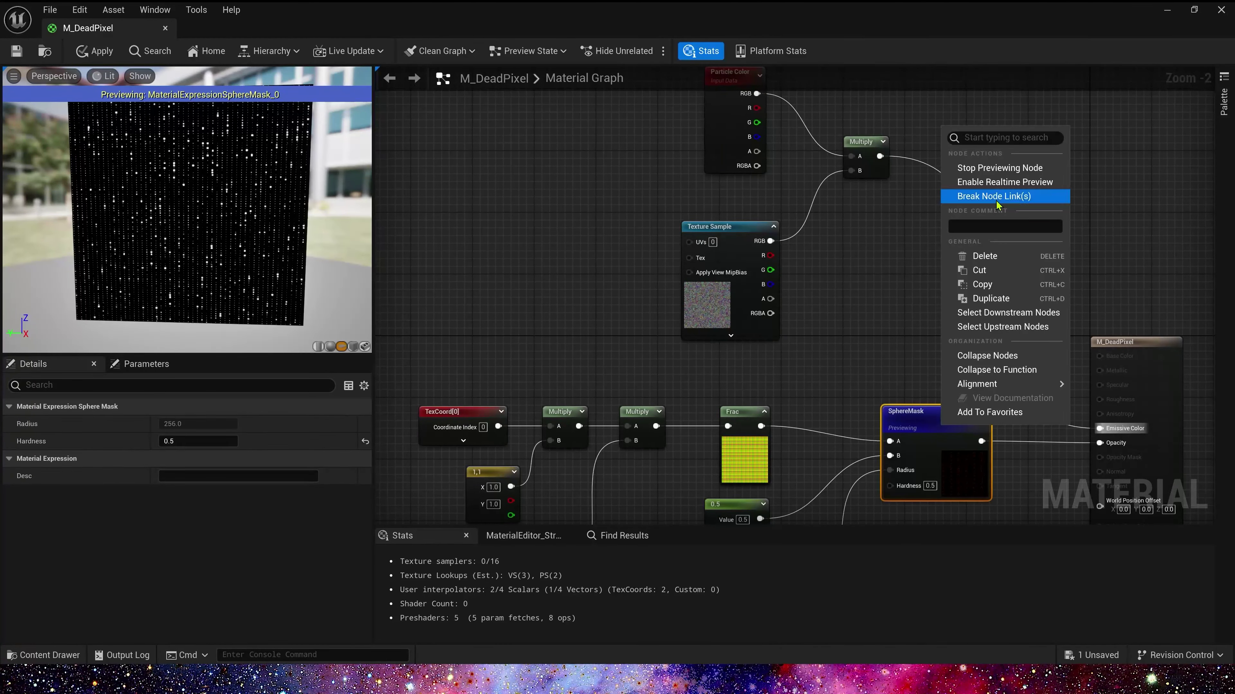
pyautogui.click(967, 168)
pyautogui.hotkey('ctrl', 's')
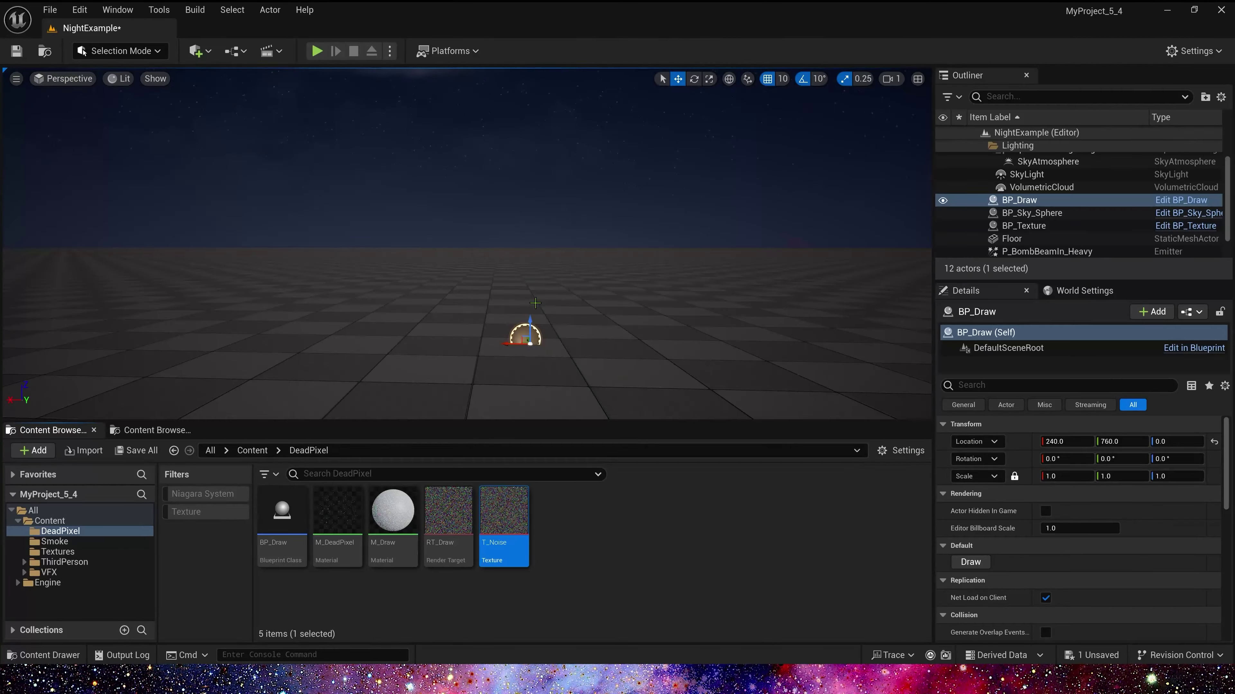
# - Add a Plane to the level, apply M_DeadPixel to it, and rotate it 90° upright
pyautogui.click(196, 50)
pyautogui.moveTo(233, 228)
pyautogui.click(396, 278)
pyautogui.moveTo(337, 511); pyautogui.dragTo(637, 336)
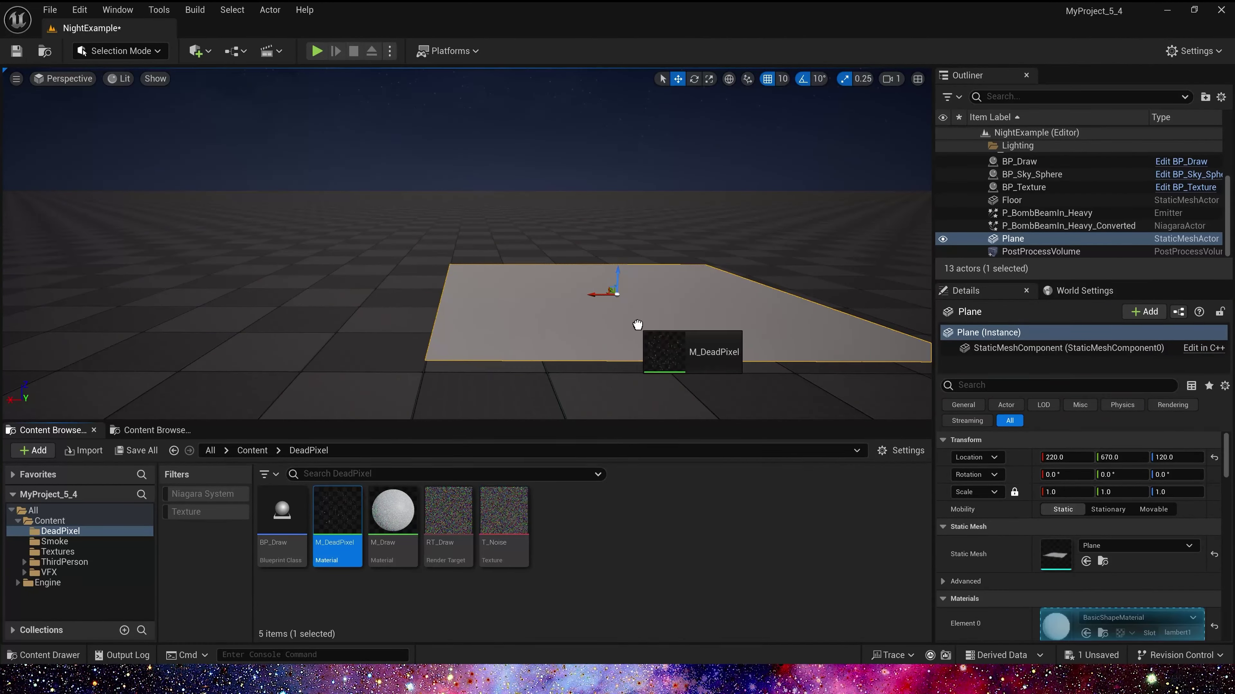
pyautogui.press('e')
pyautogui.moveTo(574, 272); pyautogui.dragTo(573, 204)
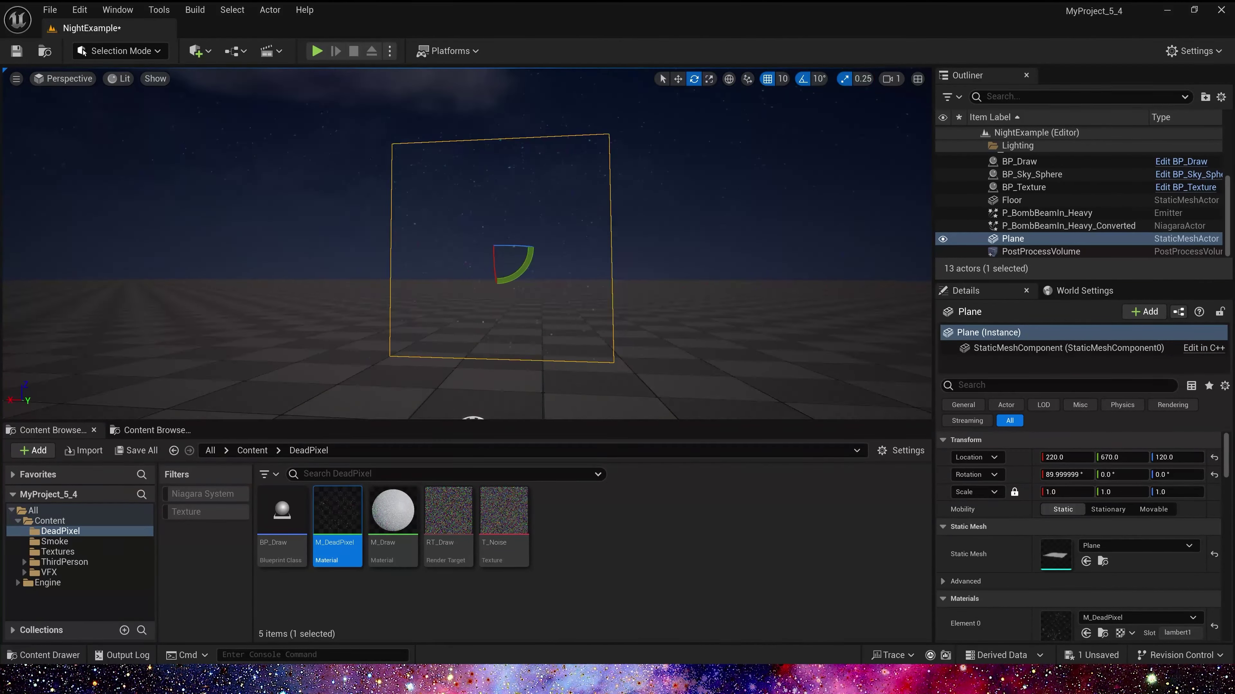
# - Reopen the M_DeadPixel material from the Content Browser
pyautogui.moveTo(554, 321); pyautogui.dragTo(554, 343, button='right')
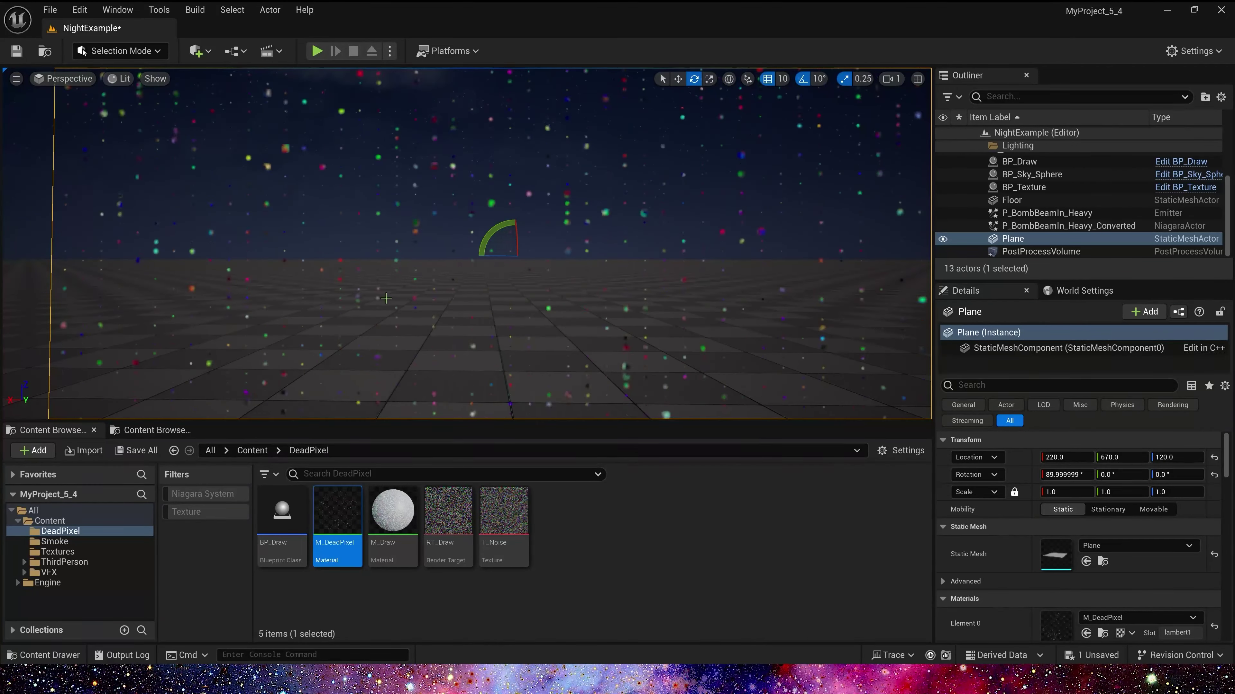
pyautogui.click(403, 516)
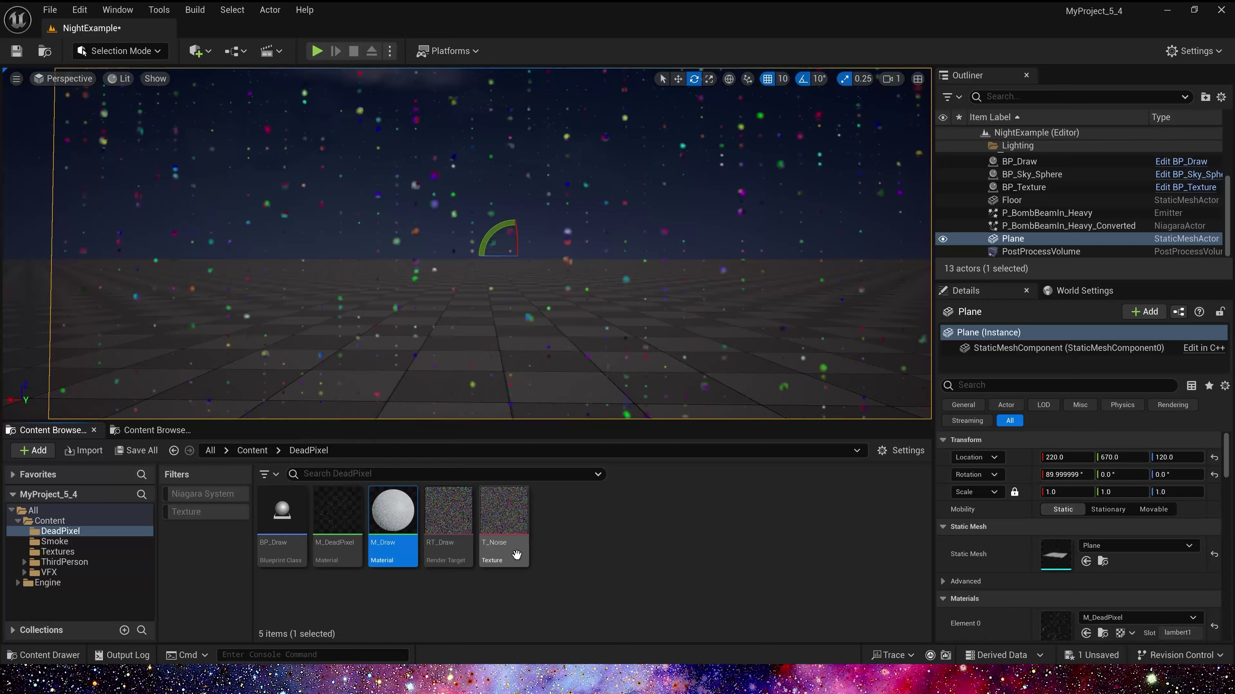
pyautogui.doubleClick(338, 518)
# - Convert the 1,1 constant to a Size vector parameter and mask it to R G with a ComponentMask
pyautogui.scroll(-2, 554, 284)
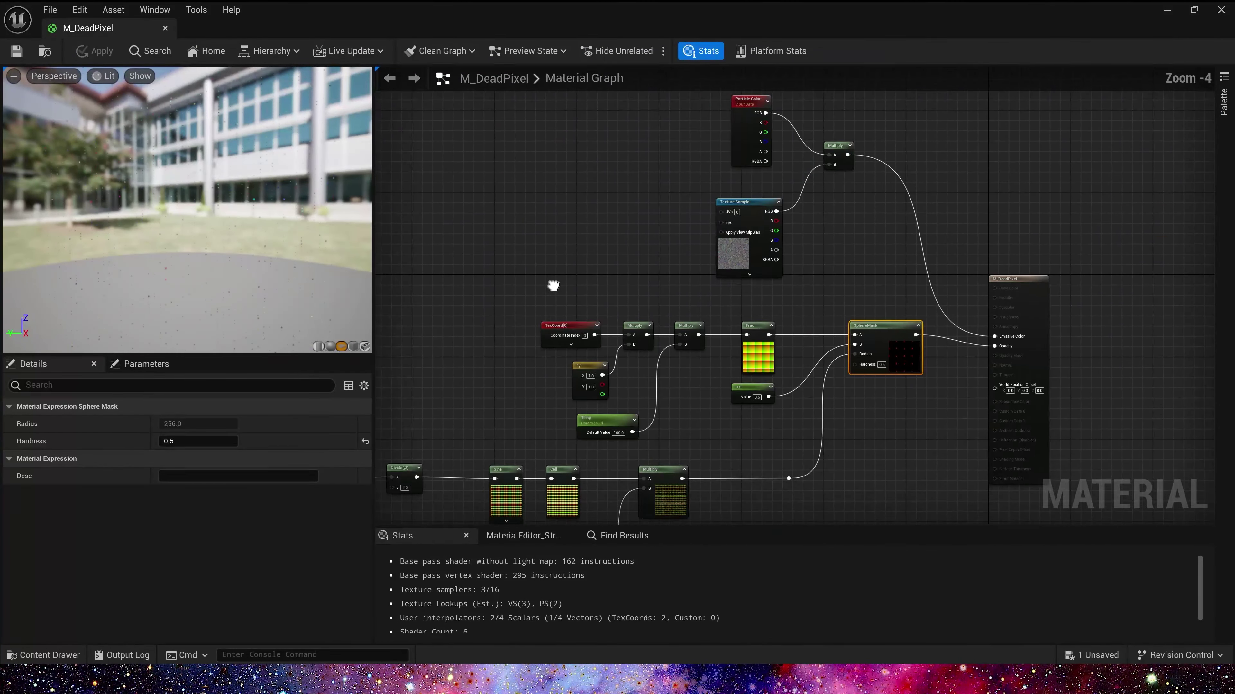
pyautogui.scroll(4, 671, 294)
pyautogui.moveTo(683, 279); pyautogui.dragTo(546, 373)
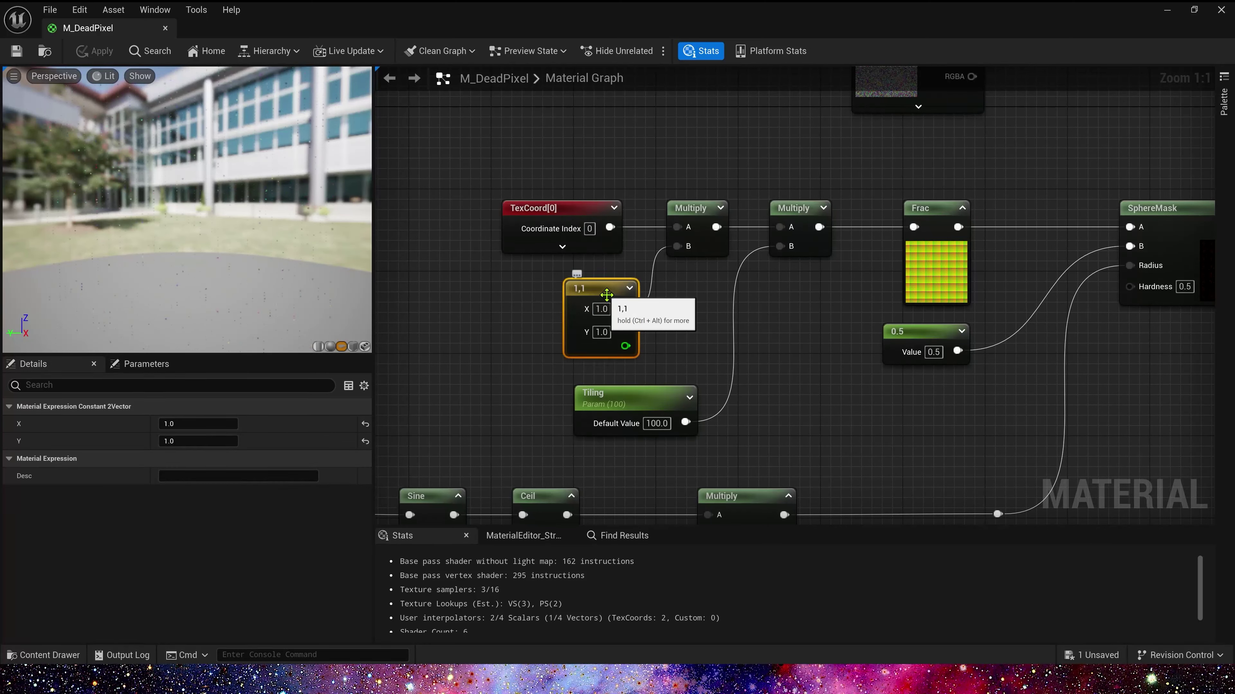
pyautogui.rightClick(602, 292)
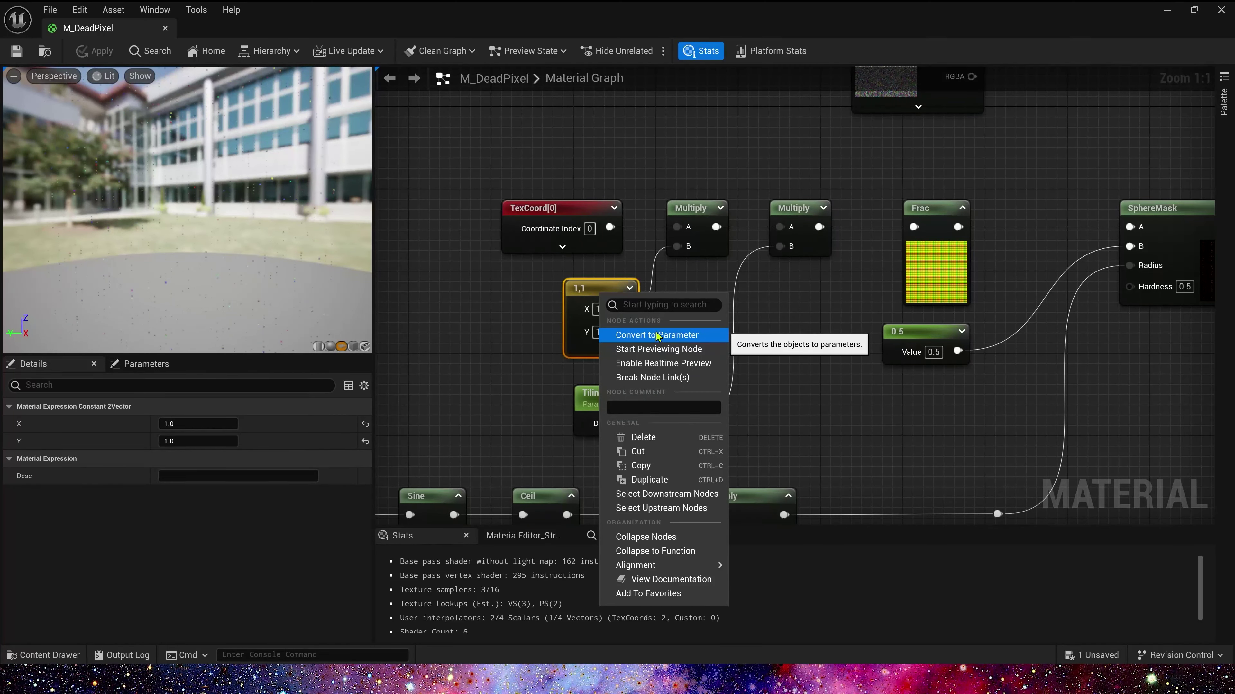
pyautogui.moveTo(631, 304)
pyautogui.mouseDown()
pyautogui.moveTo(539, 295)
pyautogui.moveTo(603, 317)
pyautogui.mouseUp()
pyautogui.write('com')
pyautogui.press('Return')
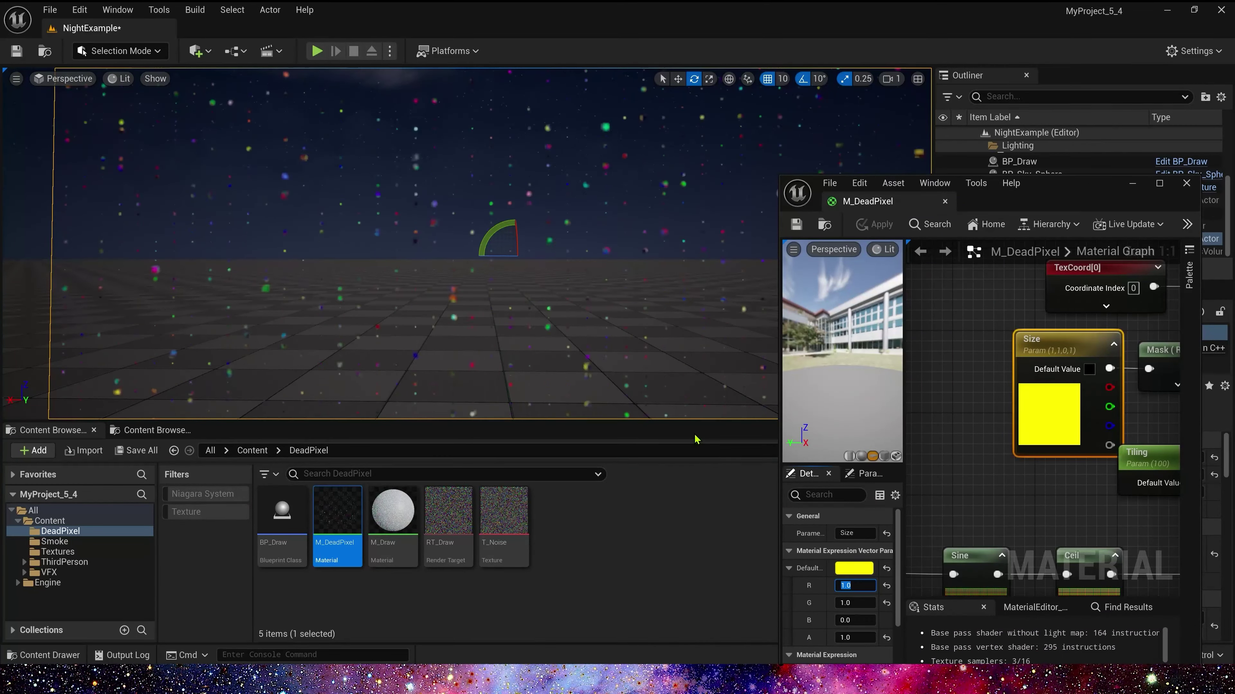
# - Set the Size parameter's R default value to 5 and tilt the viewport toward the floor grid
pyautogui.write('5')
pyautogui.press('Tab')
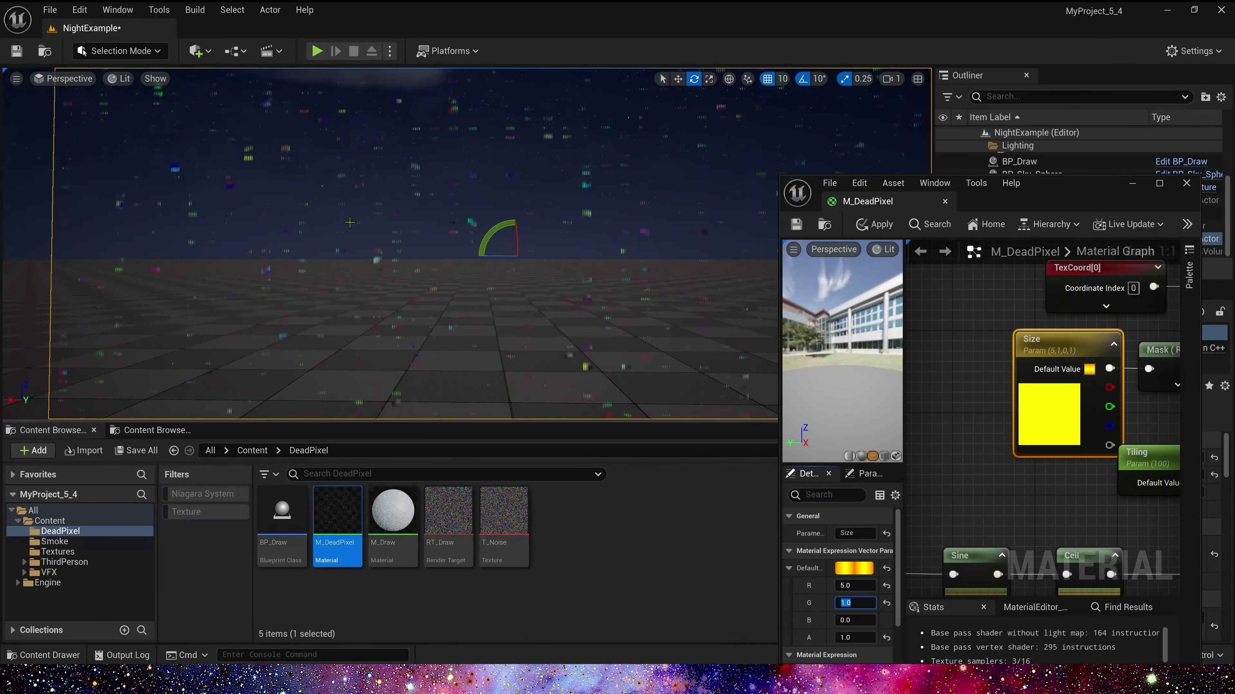
pyautogui.scroll(-5, 612, 305)
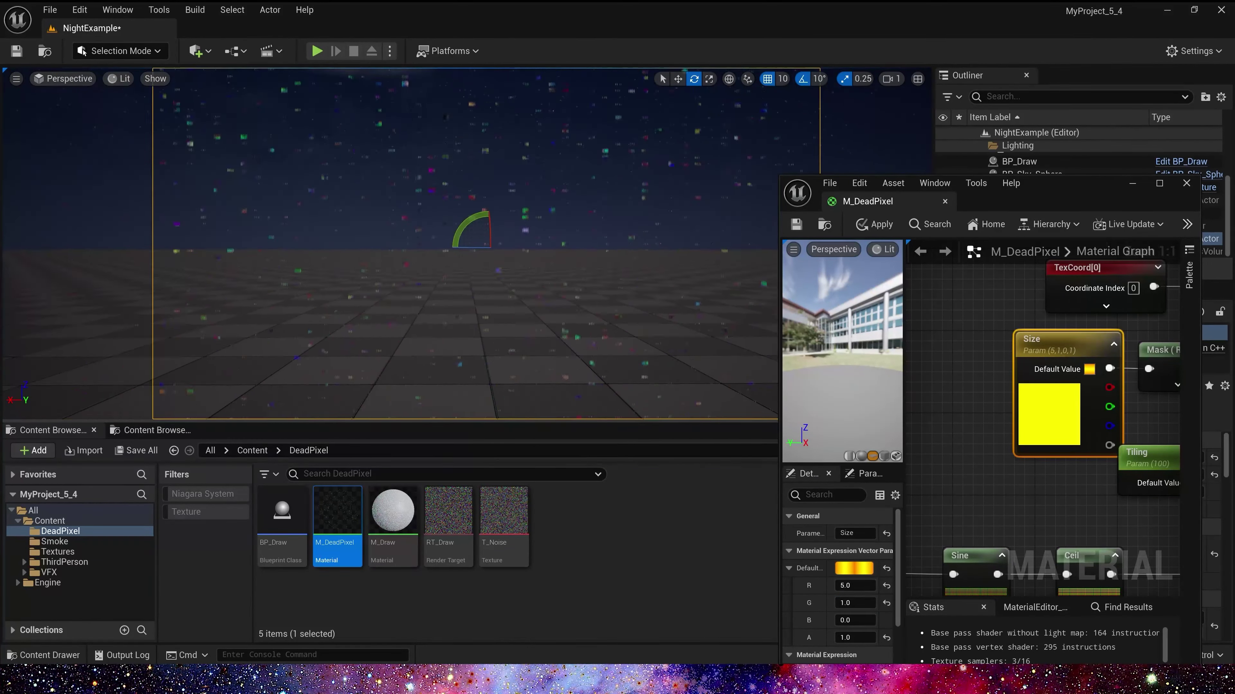
pyautogui.moveTo(611, 304)
pyautogui.mouseDown(button='right')
pyautogui.moveTo(611, 370)
pyautogui.moveTo(612, 273)
pyautogui.moveTo(498, 425)
pyautogui.mouseUp(button='right')
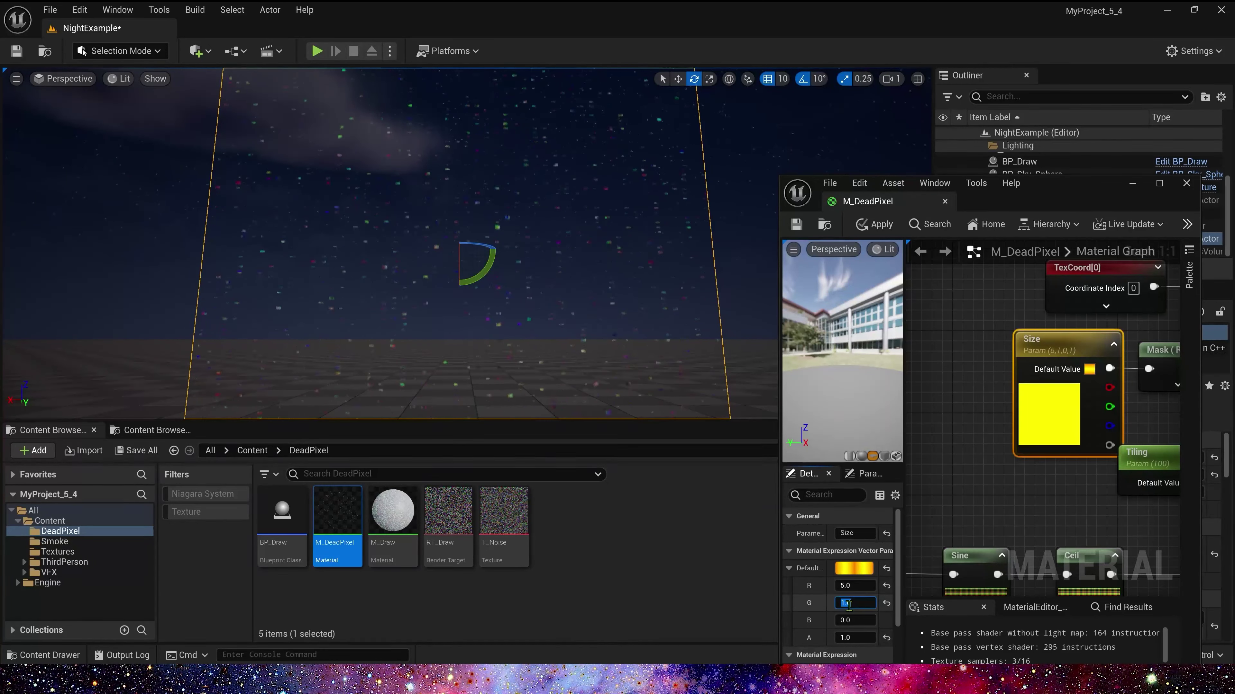
# - Try a Size G value of 2, then reselect the G field for further editing
pyautogui.write('2')
pyautogui.press('Tab')
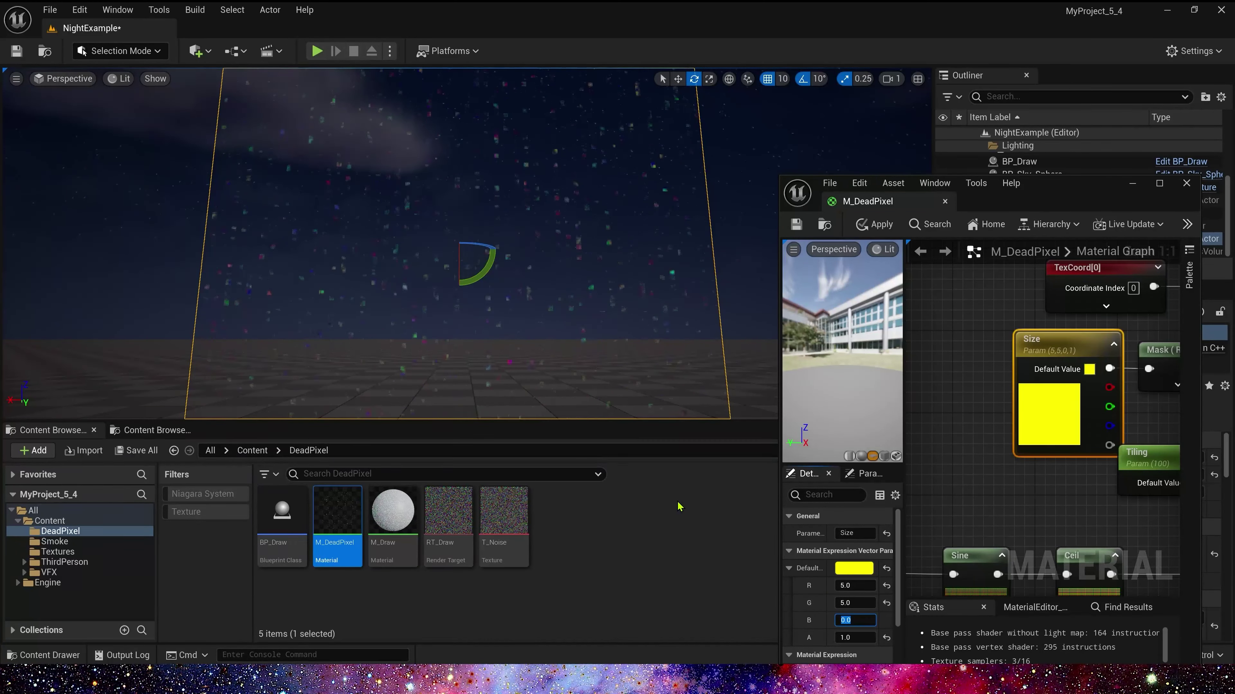
pyautogui.click(860, 603)
pyautogui.click(863, 602)
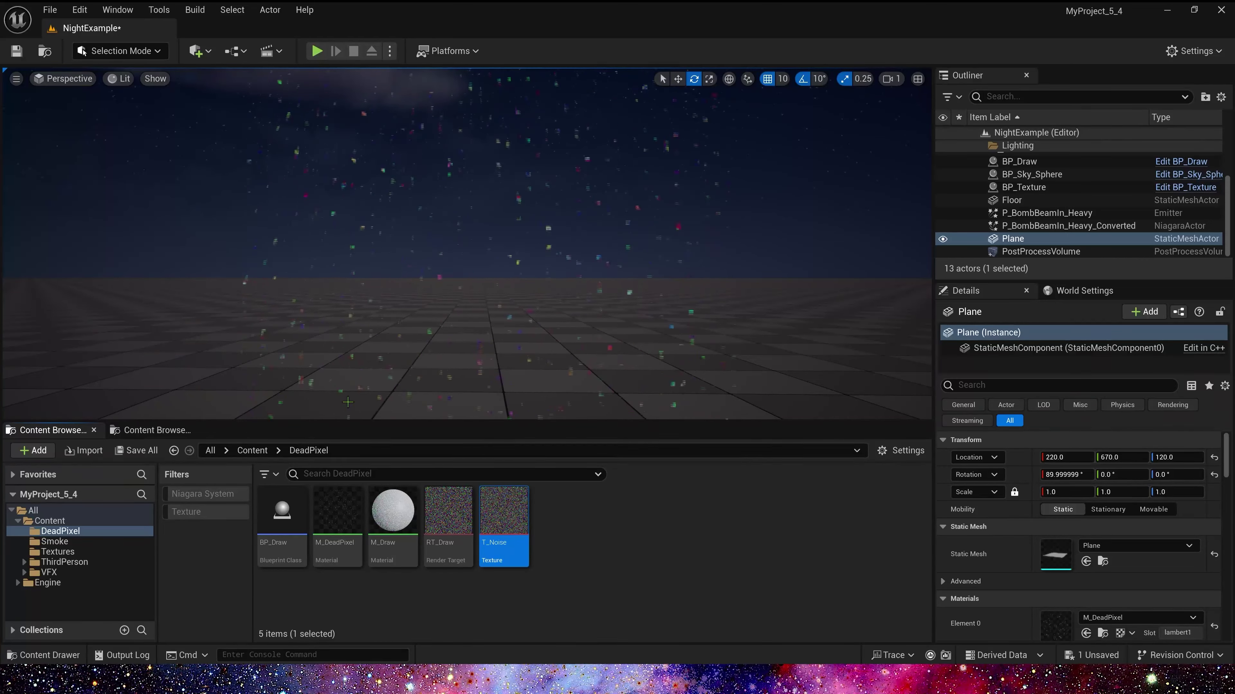
# - Give the T_Noise texture a Brightness adjustment of 2.0, then view the level fullscreen with F11
pyautogui.doubleClick(520, 512)
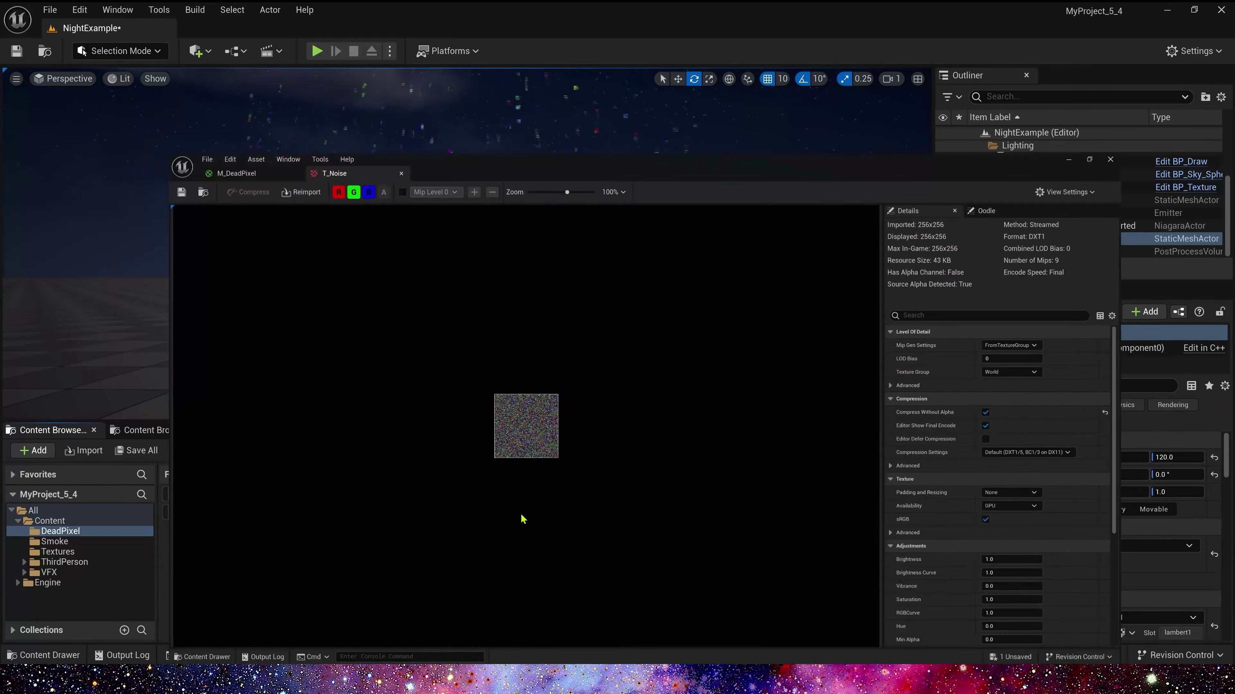
pyautogui.moveTo(301, 43)
pyautogui.mouseDown()
pyautogui.moveTo(792, 36)
pyautogui.moveTo(898, 107)
pyautogui.mouseUp()
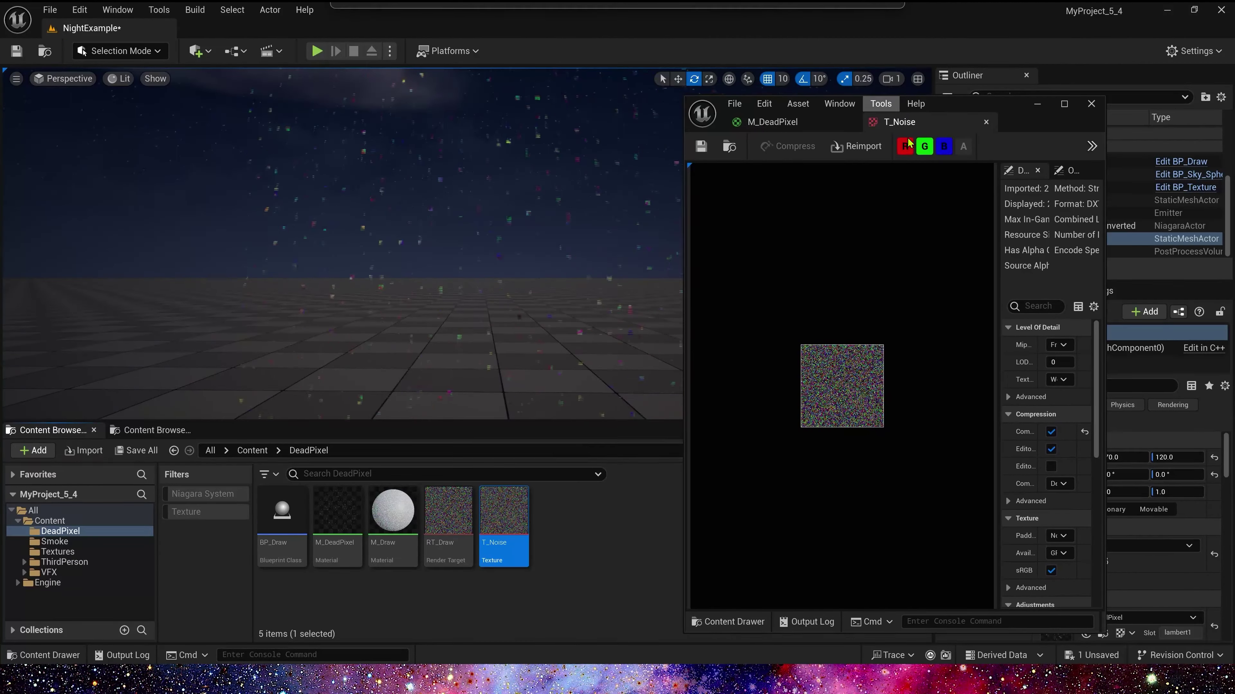
pyautogui.scroll(-5, 1059, 440)
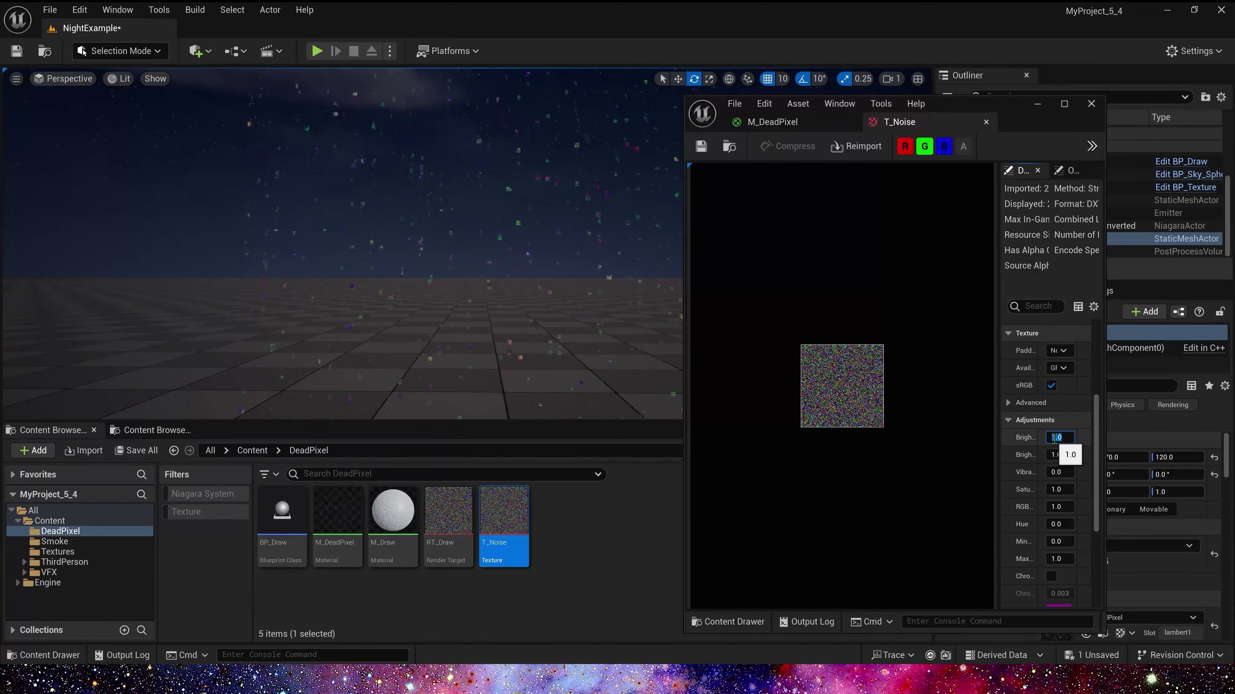
pyautogui.moveTo(1108, 410); pyautogui.dragTo(1225, 413)
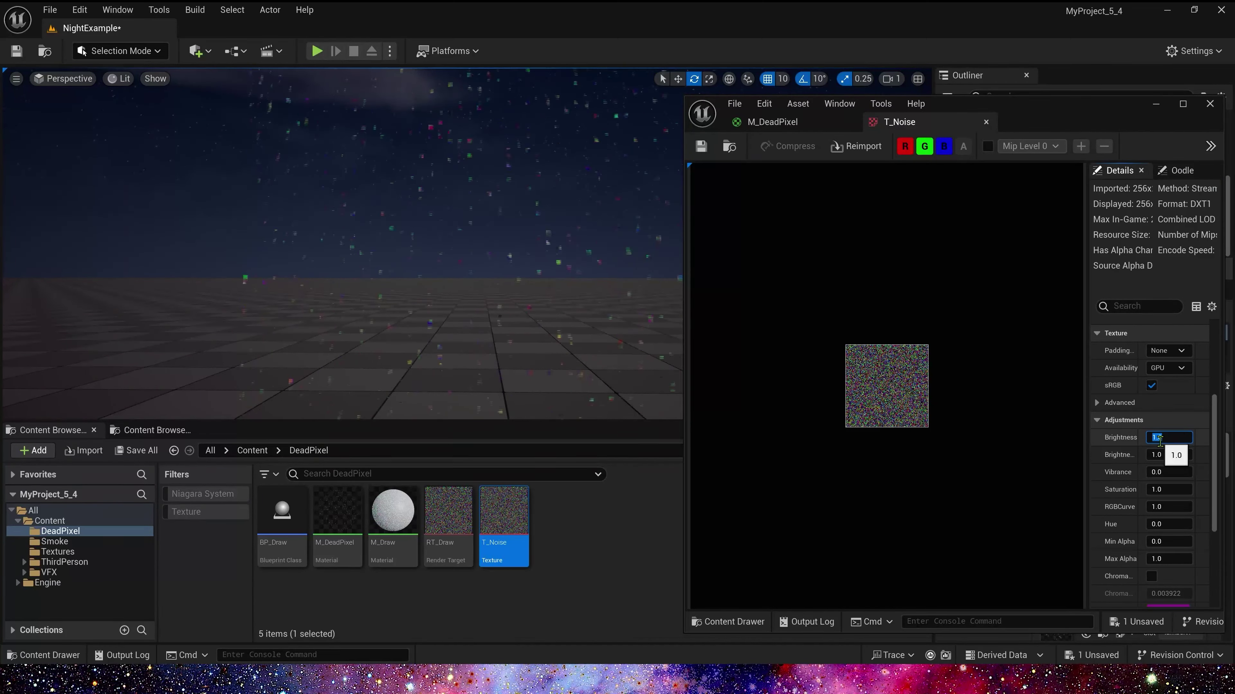
pyautogui.write('2')
pyautogui.press('Tab')
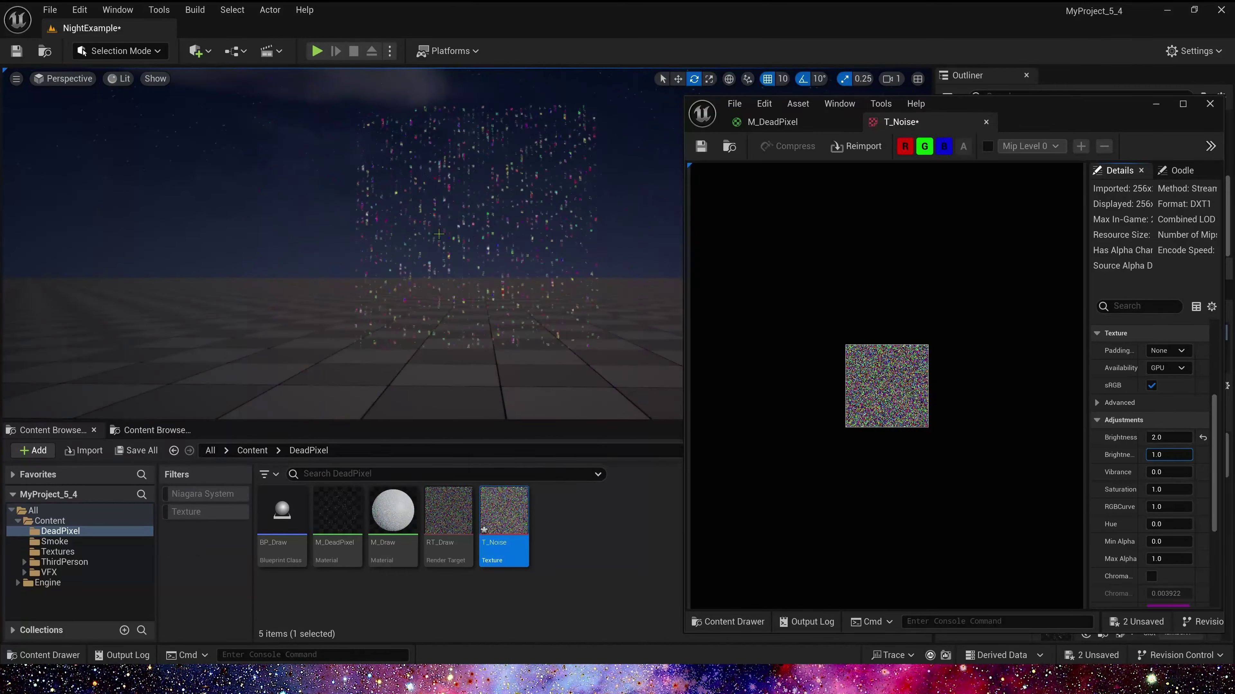
pyautogui.press('F11')
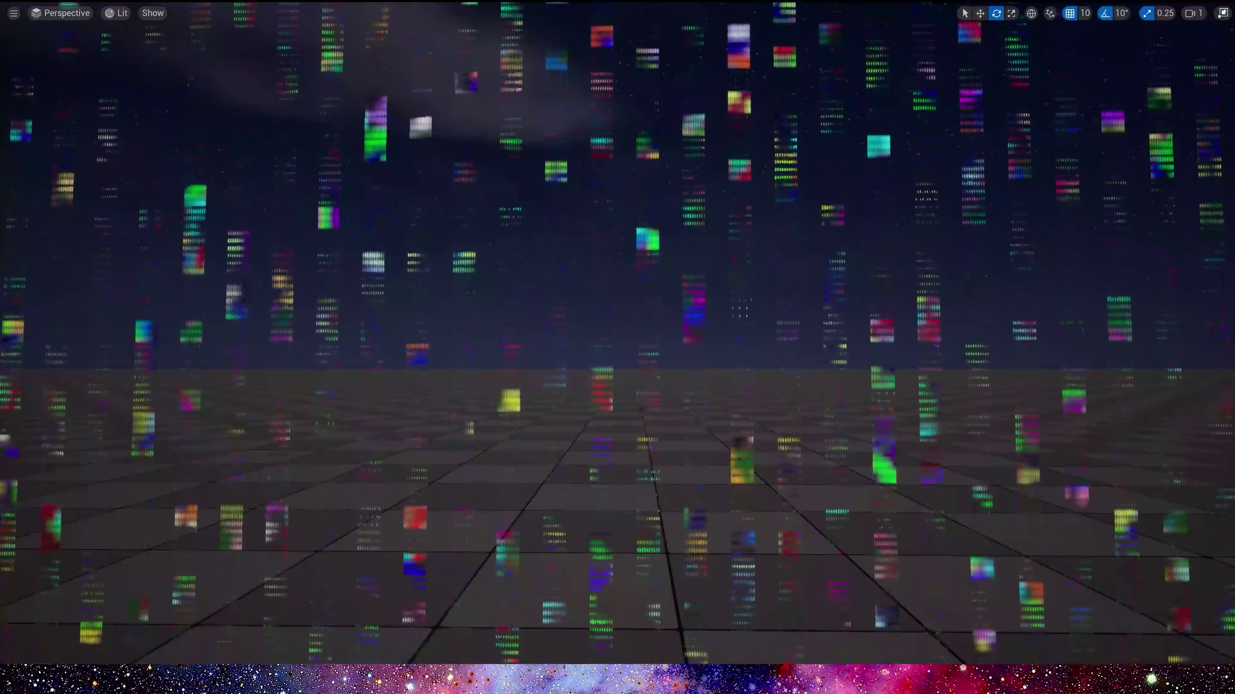